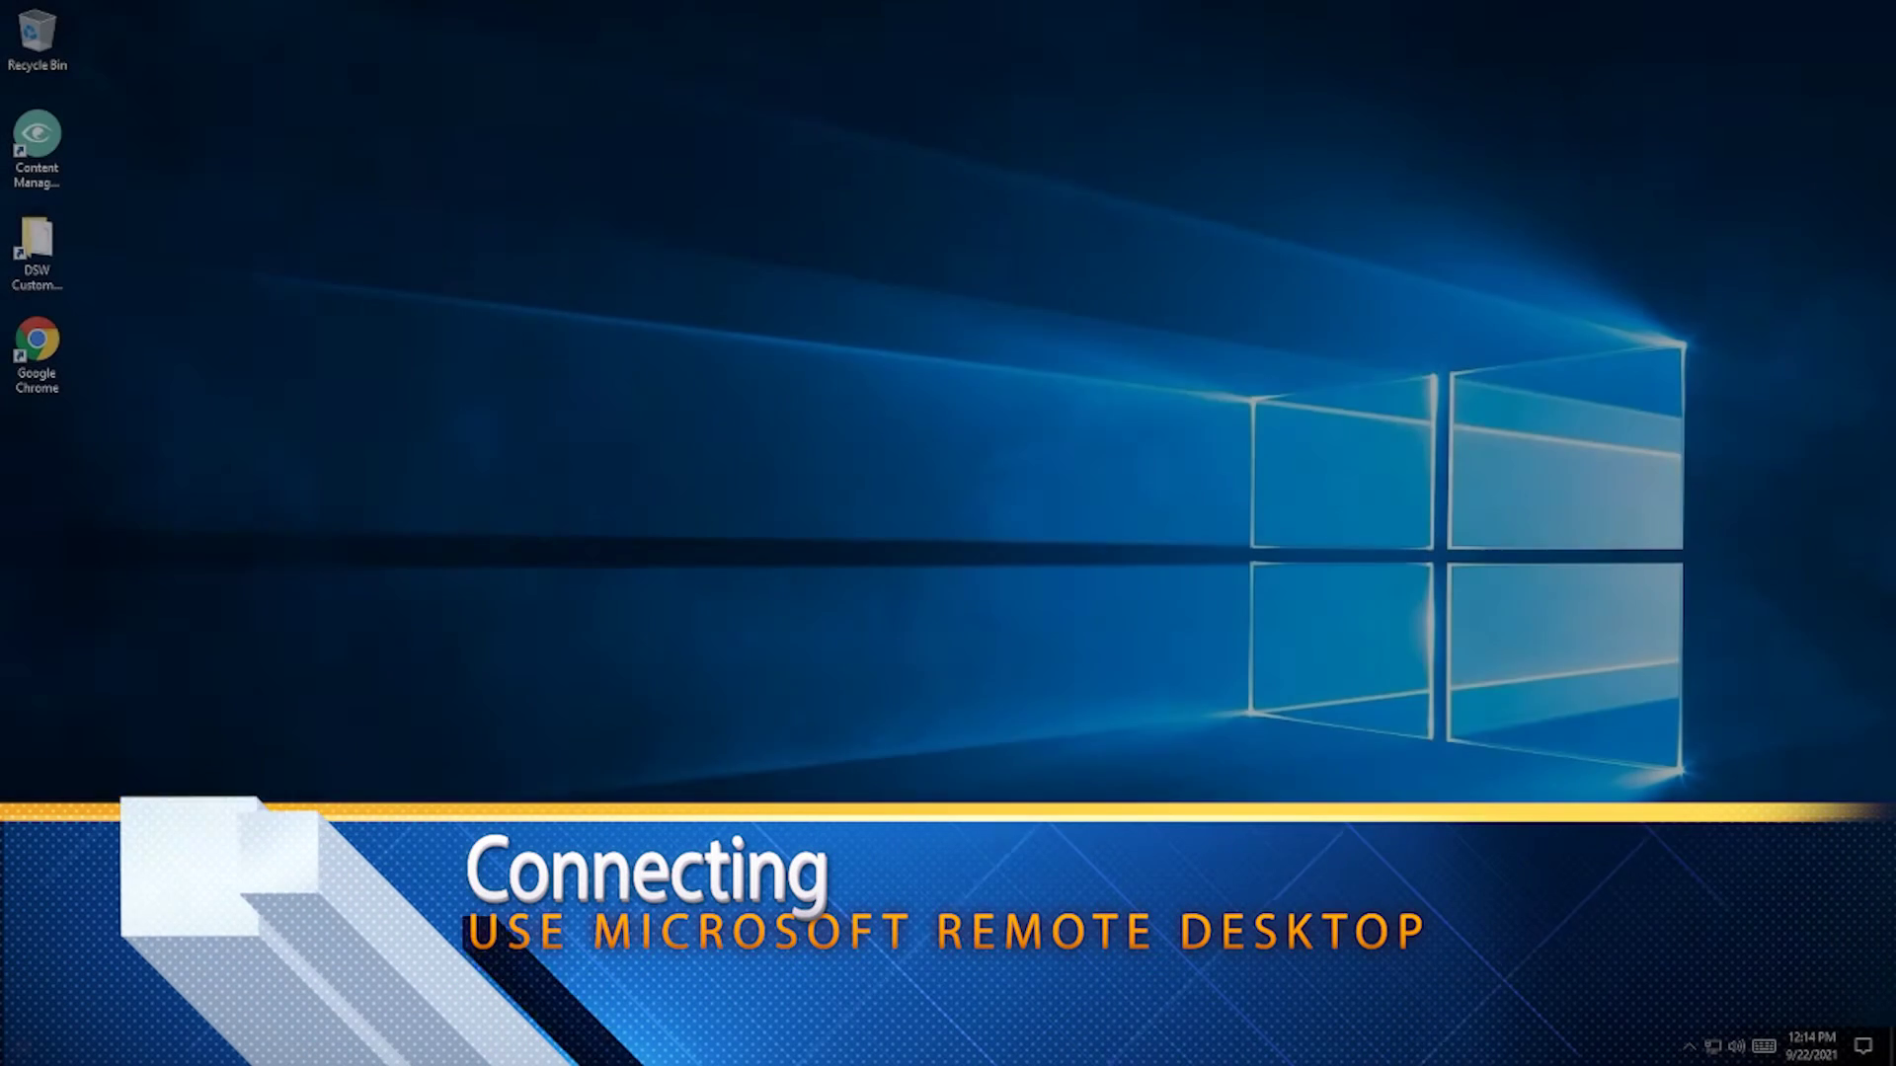
# Launch Remote Desktop Connection from the Start menu search and begin entering computer 'dsw'.
pyautogui.press('super')
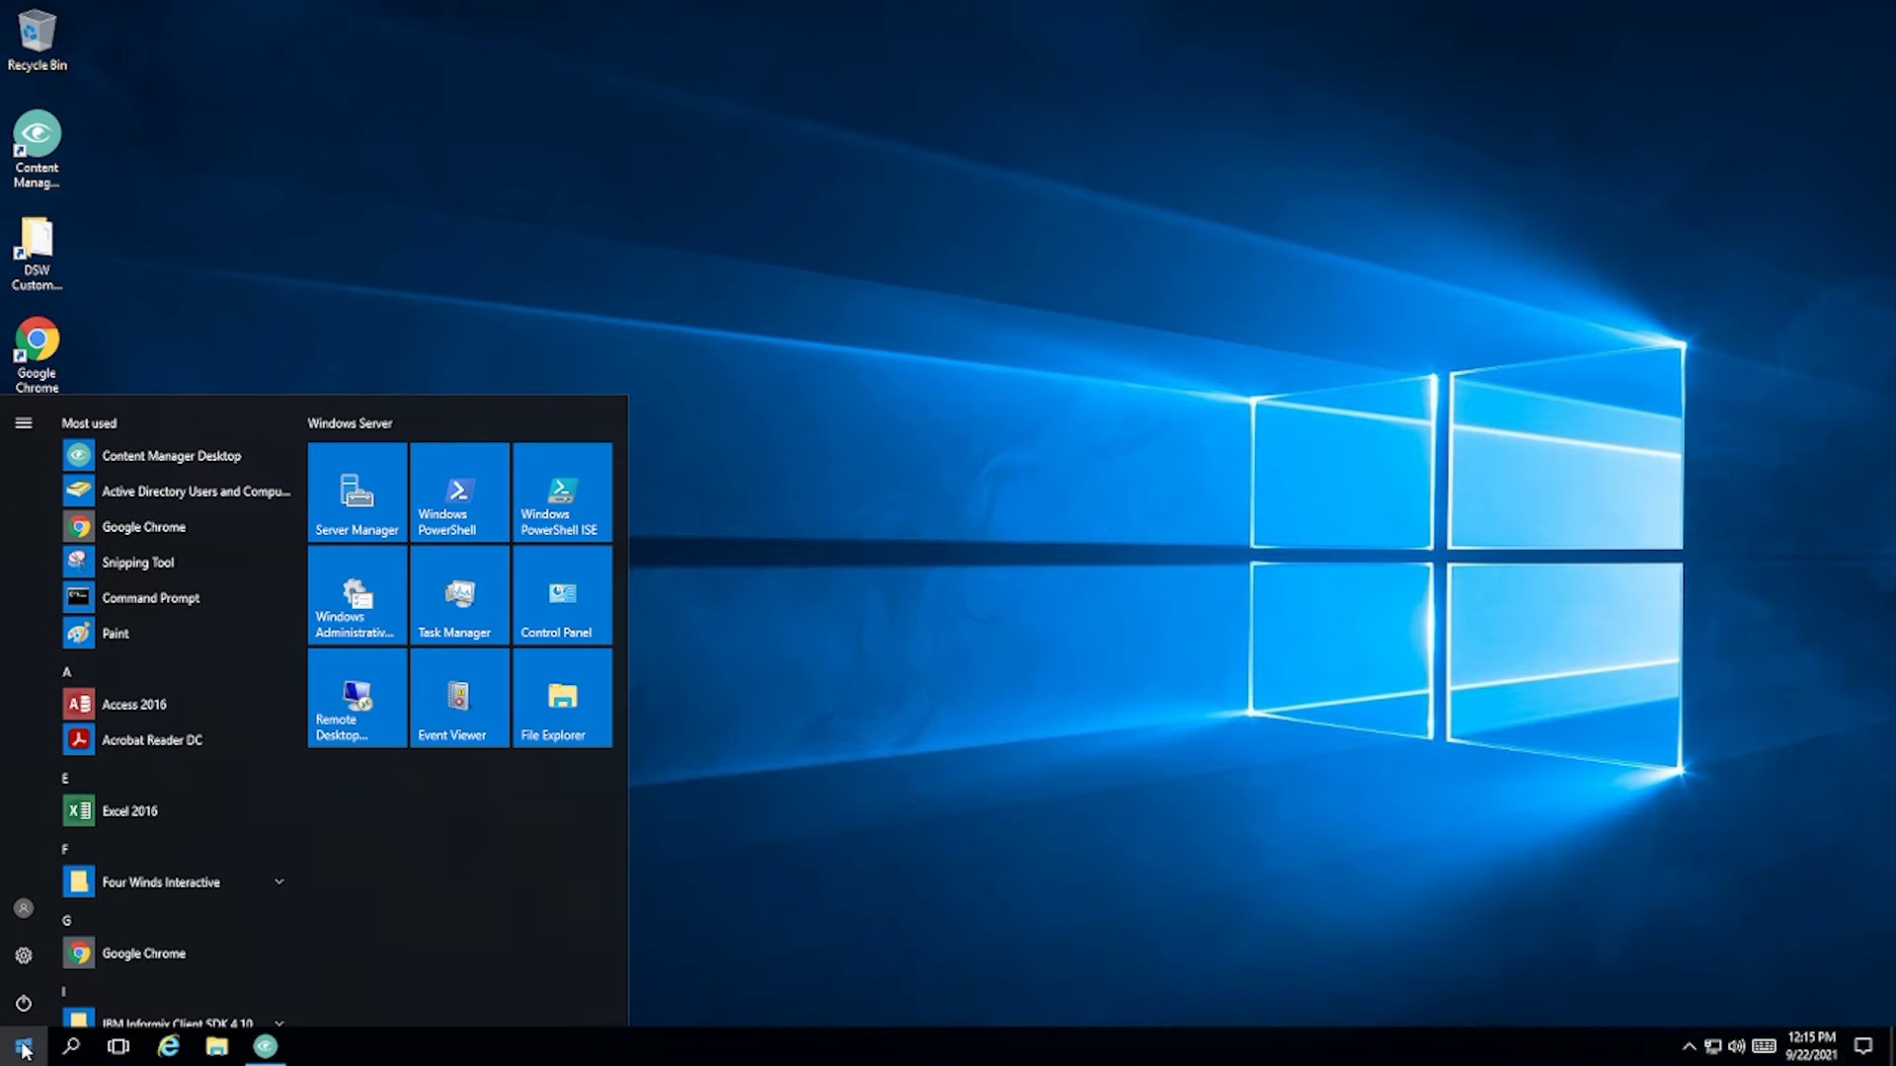
pyautogui.write('re')
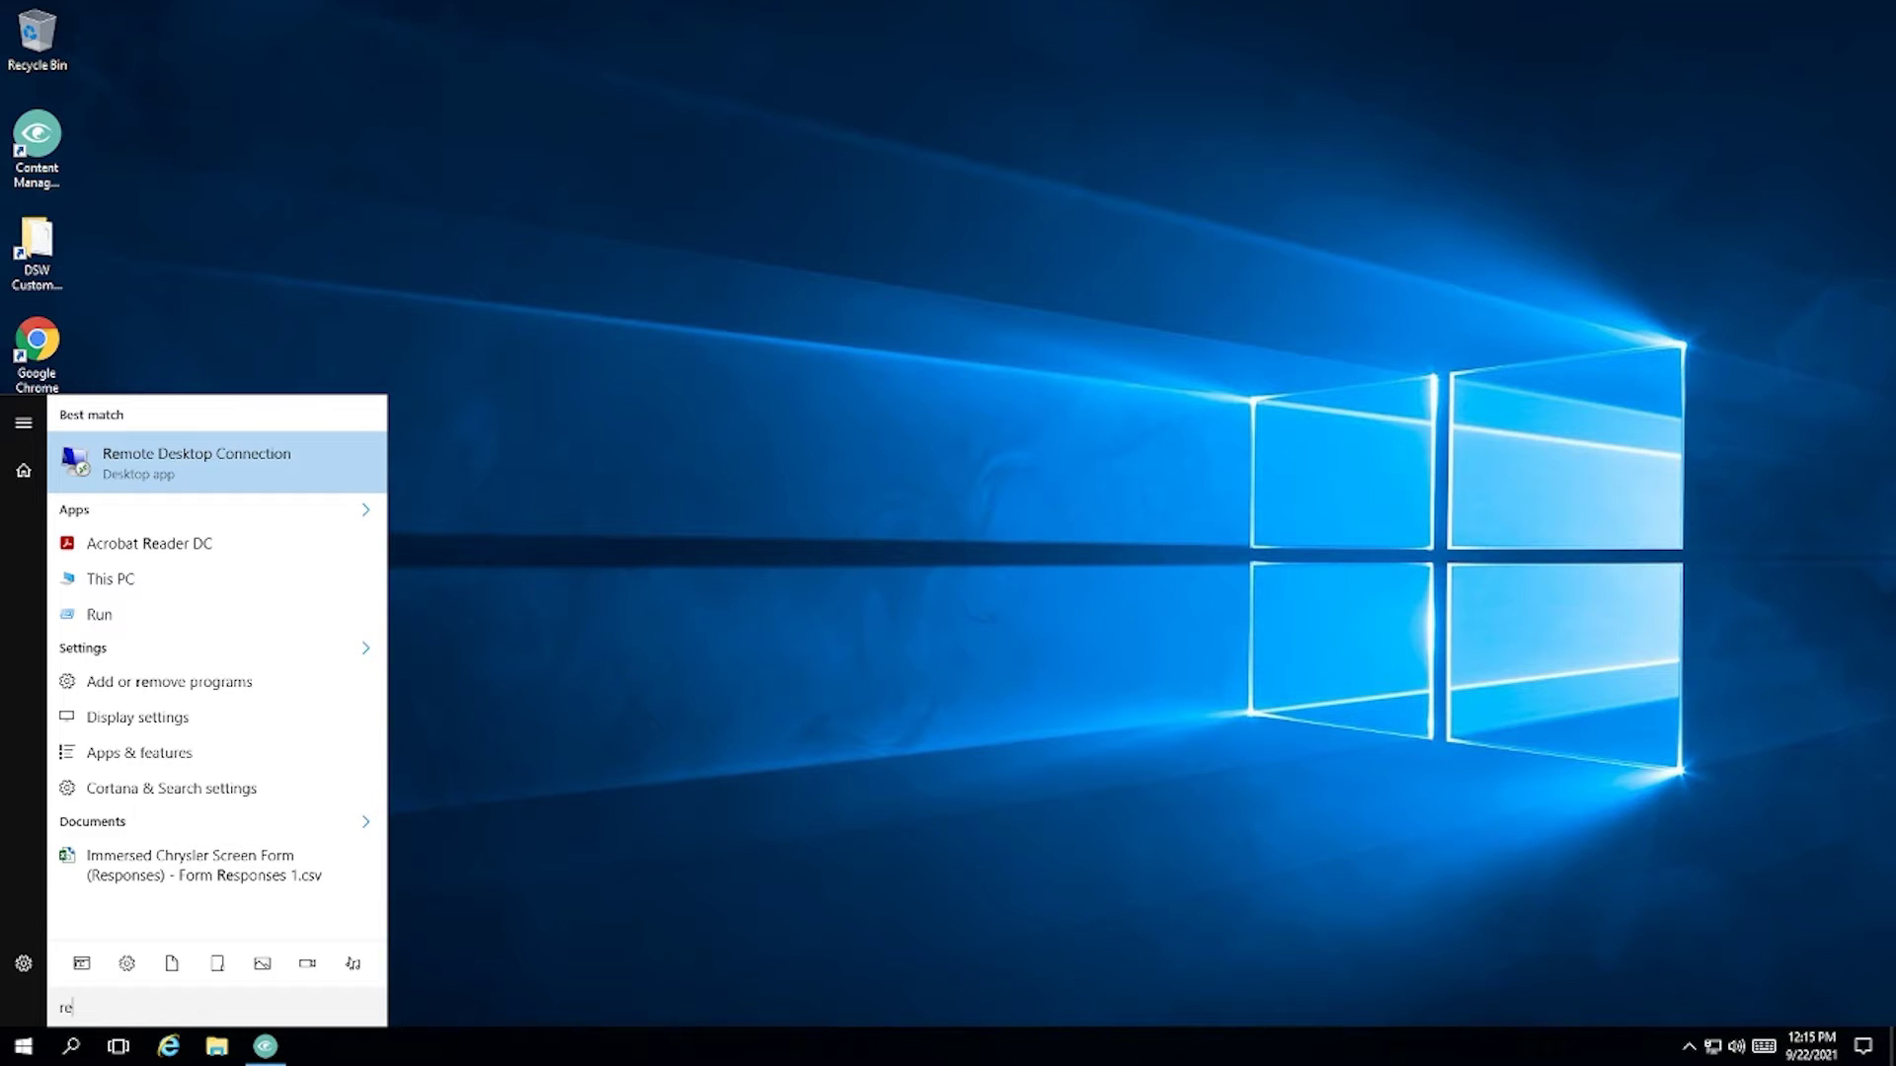
pyautogui.press('Return')
pyautogui.write('dsw-digital-signage')
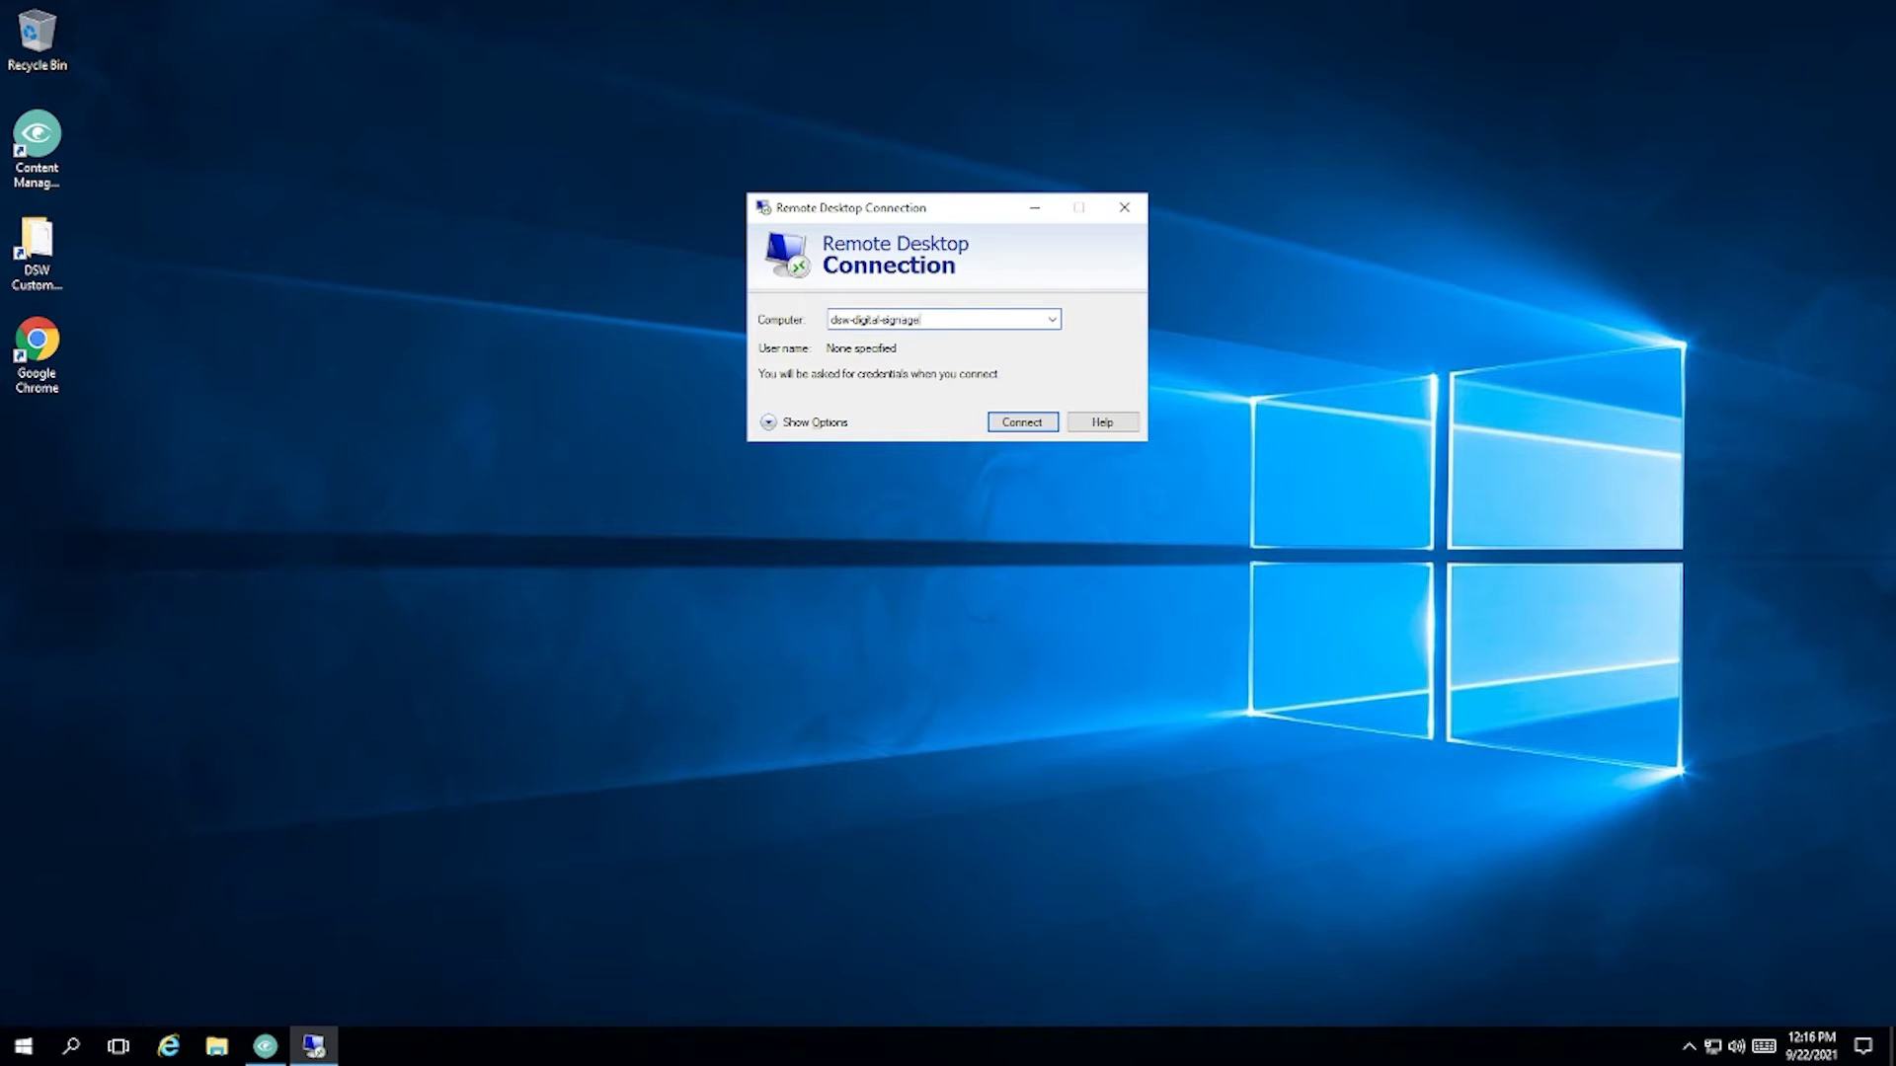
# Connect to dsw-digital-signage.adsroot.itcs.umich.edu and sign in to the remote desktop.
pyautogui.write('.adsroot.itcs.umich.edu')
pyautogui.click(1033, 432)
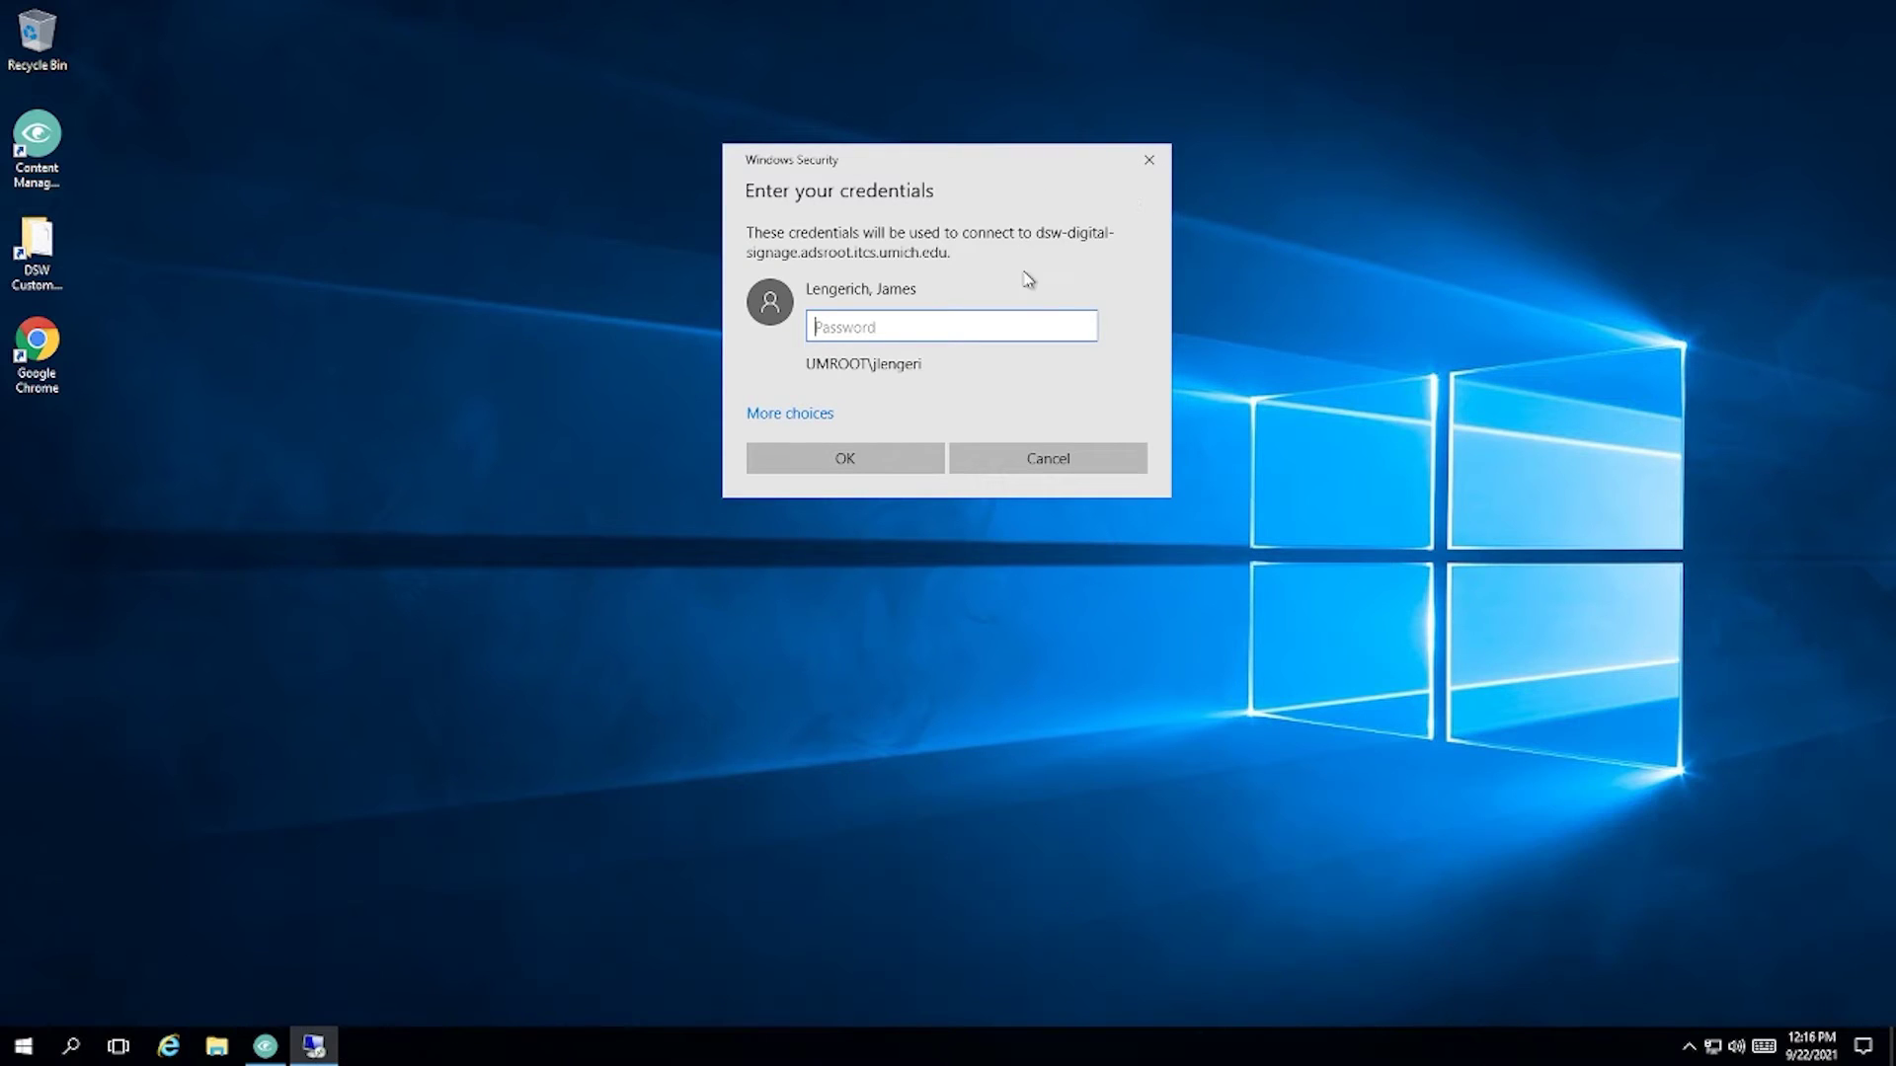
pyautogui.press('Escape')
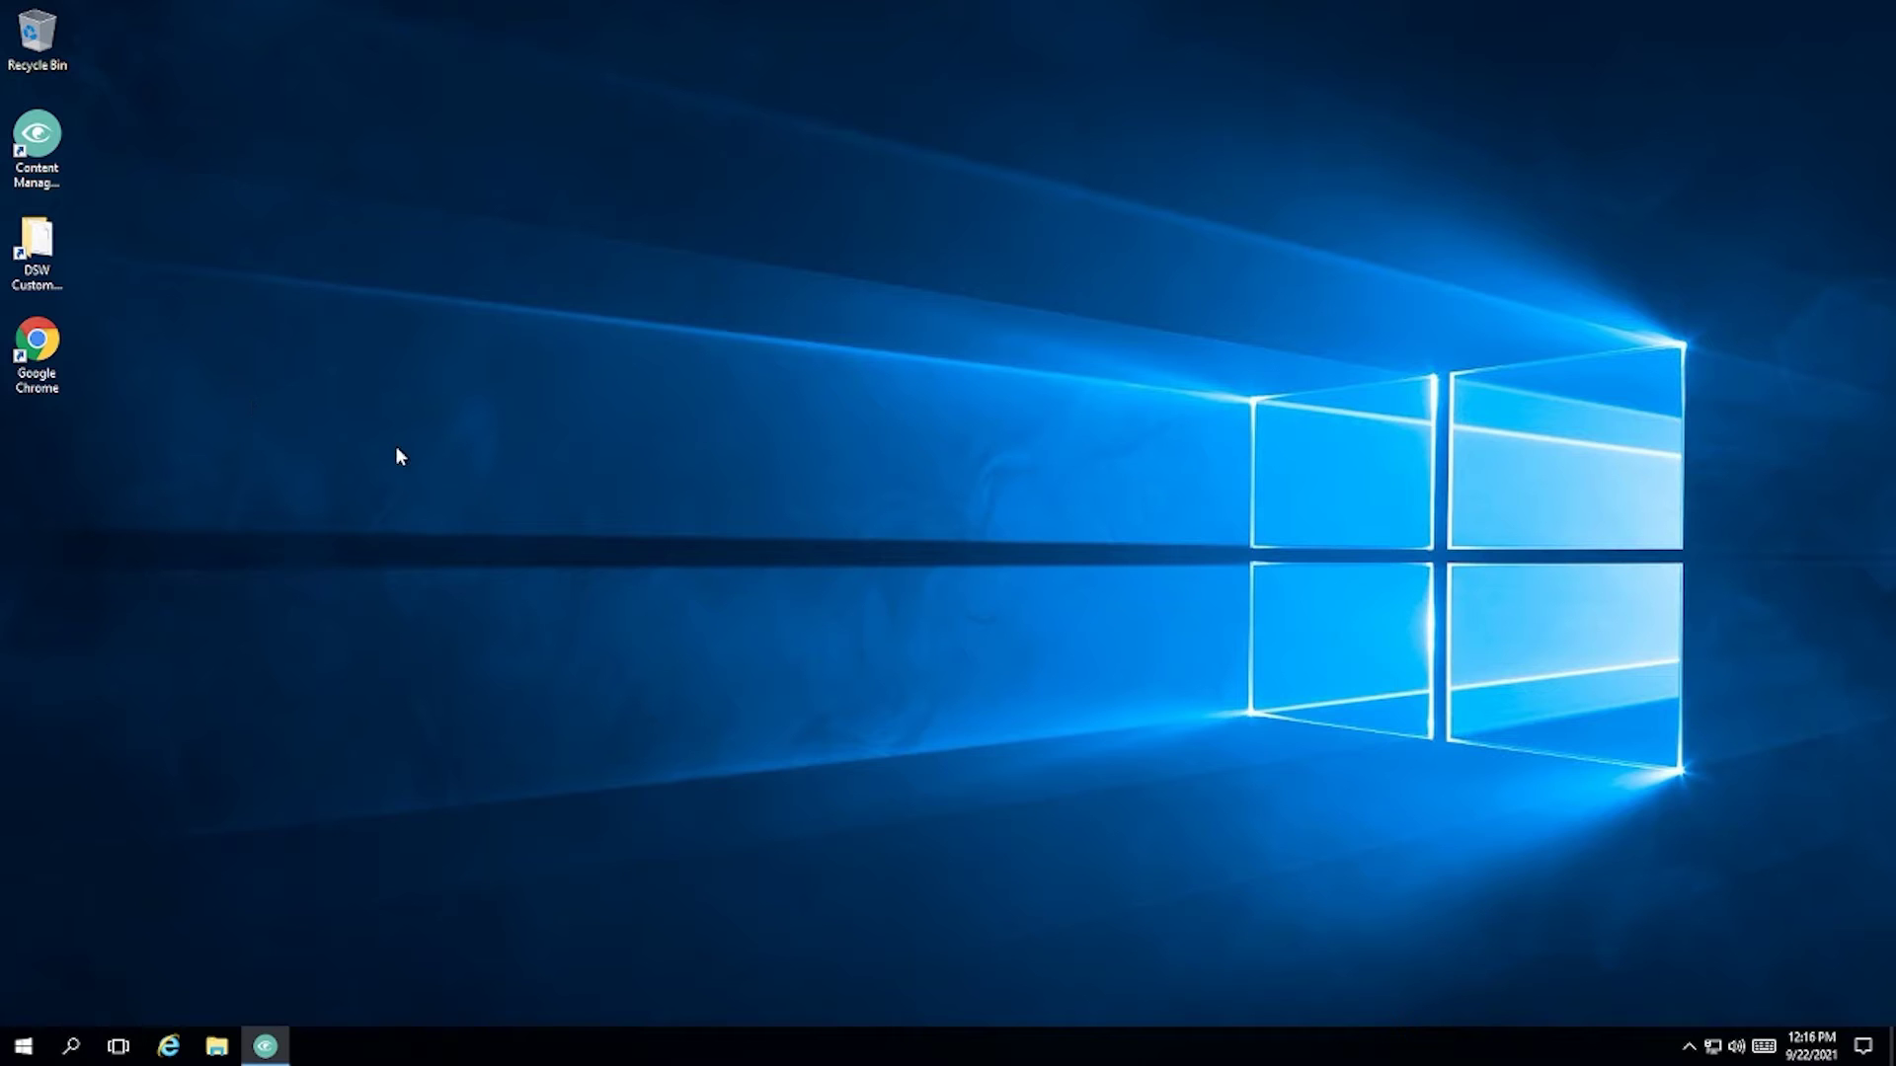
# Open the DSW Customer Content shortcut to show the dsw-common Customers network folder.
pyautogui.click(30, 153)
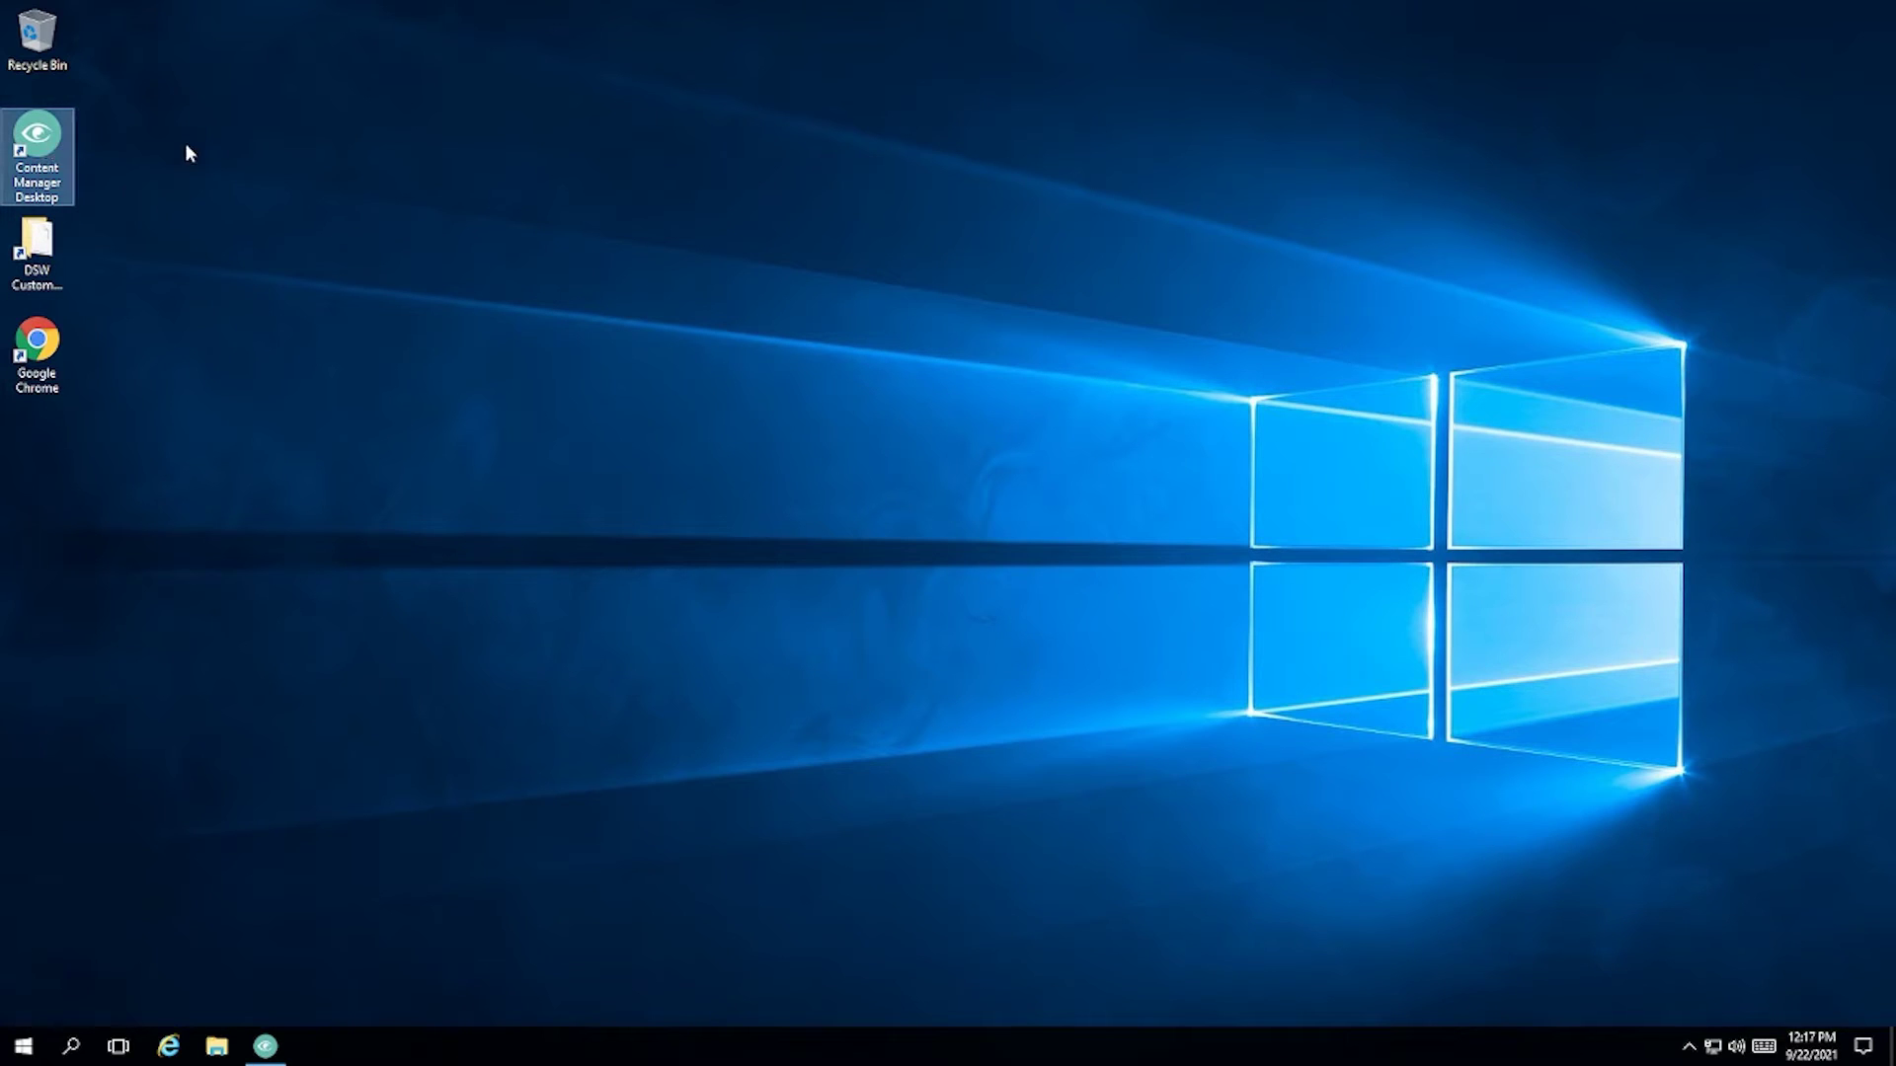
pyautogui.click(225, 260)
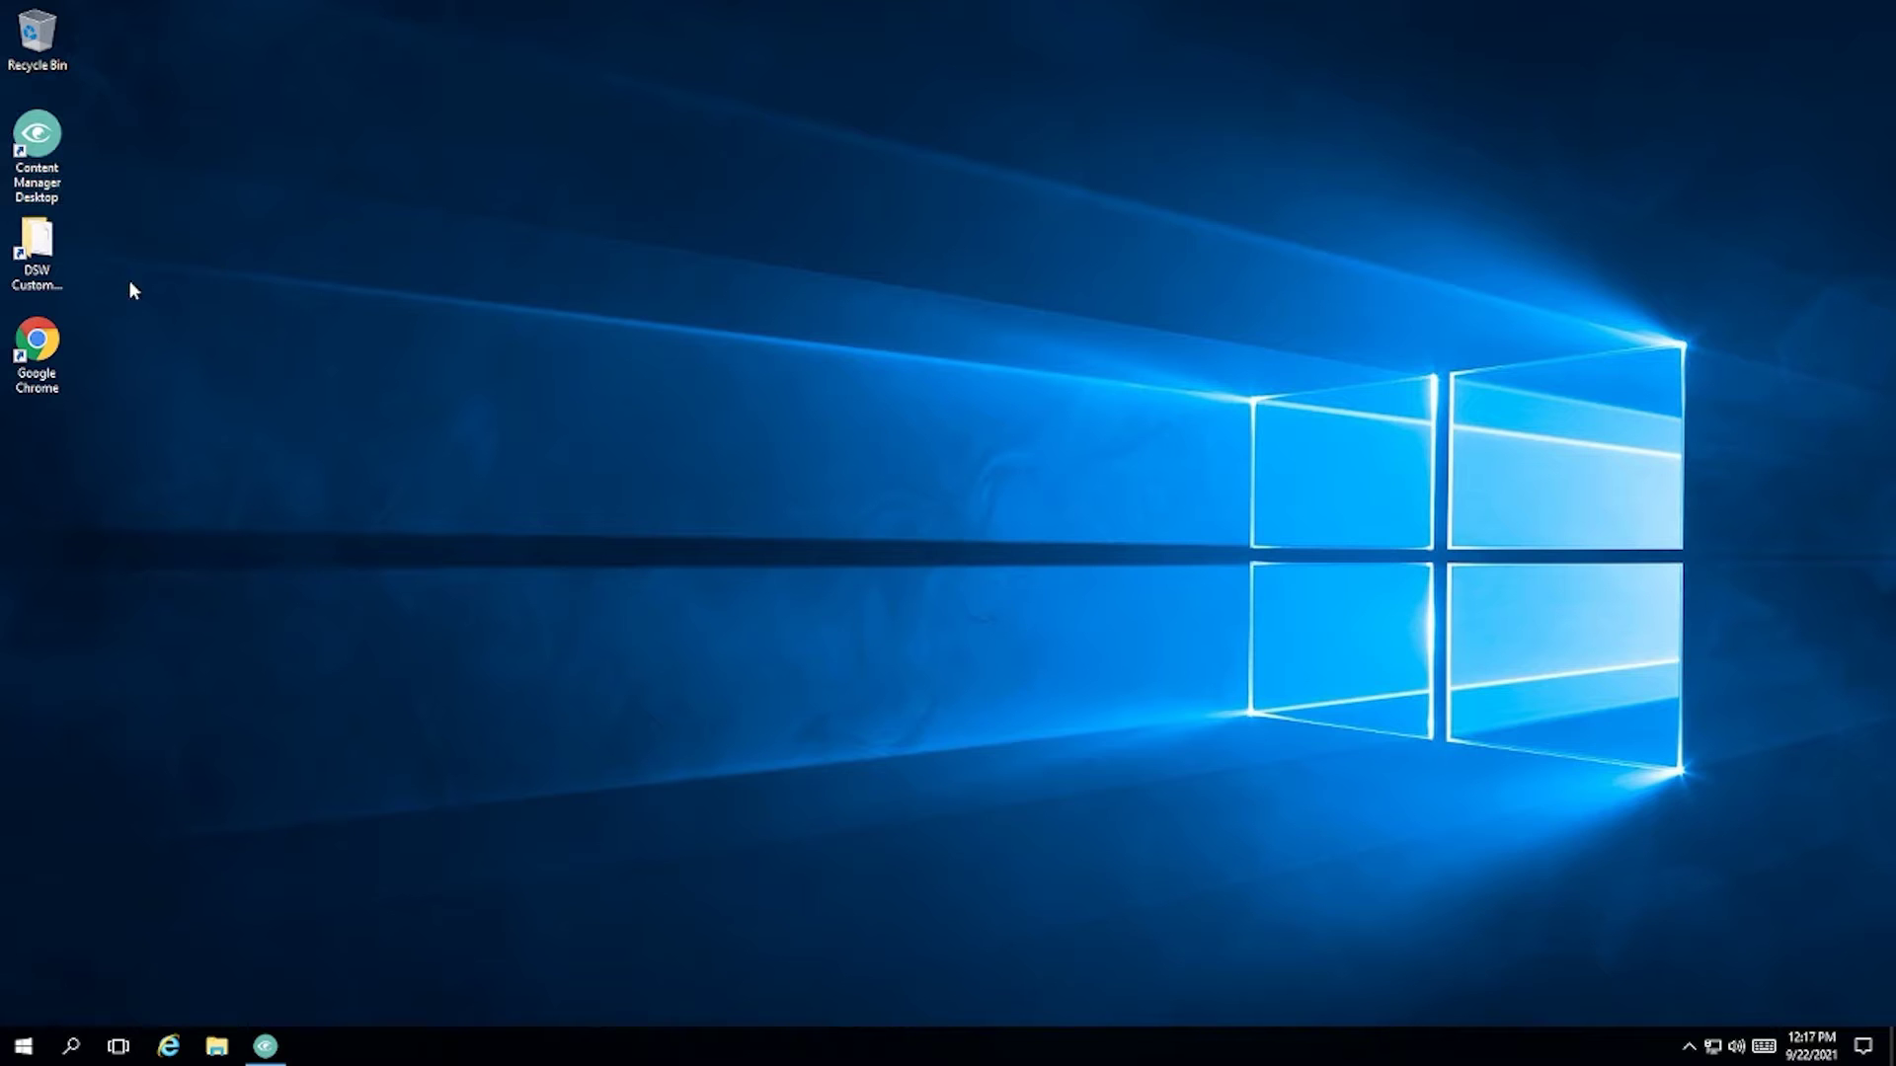
pyautogui.click(58, 266)
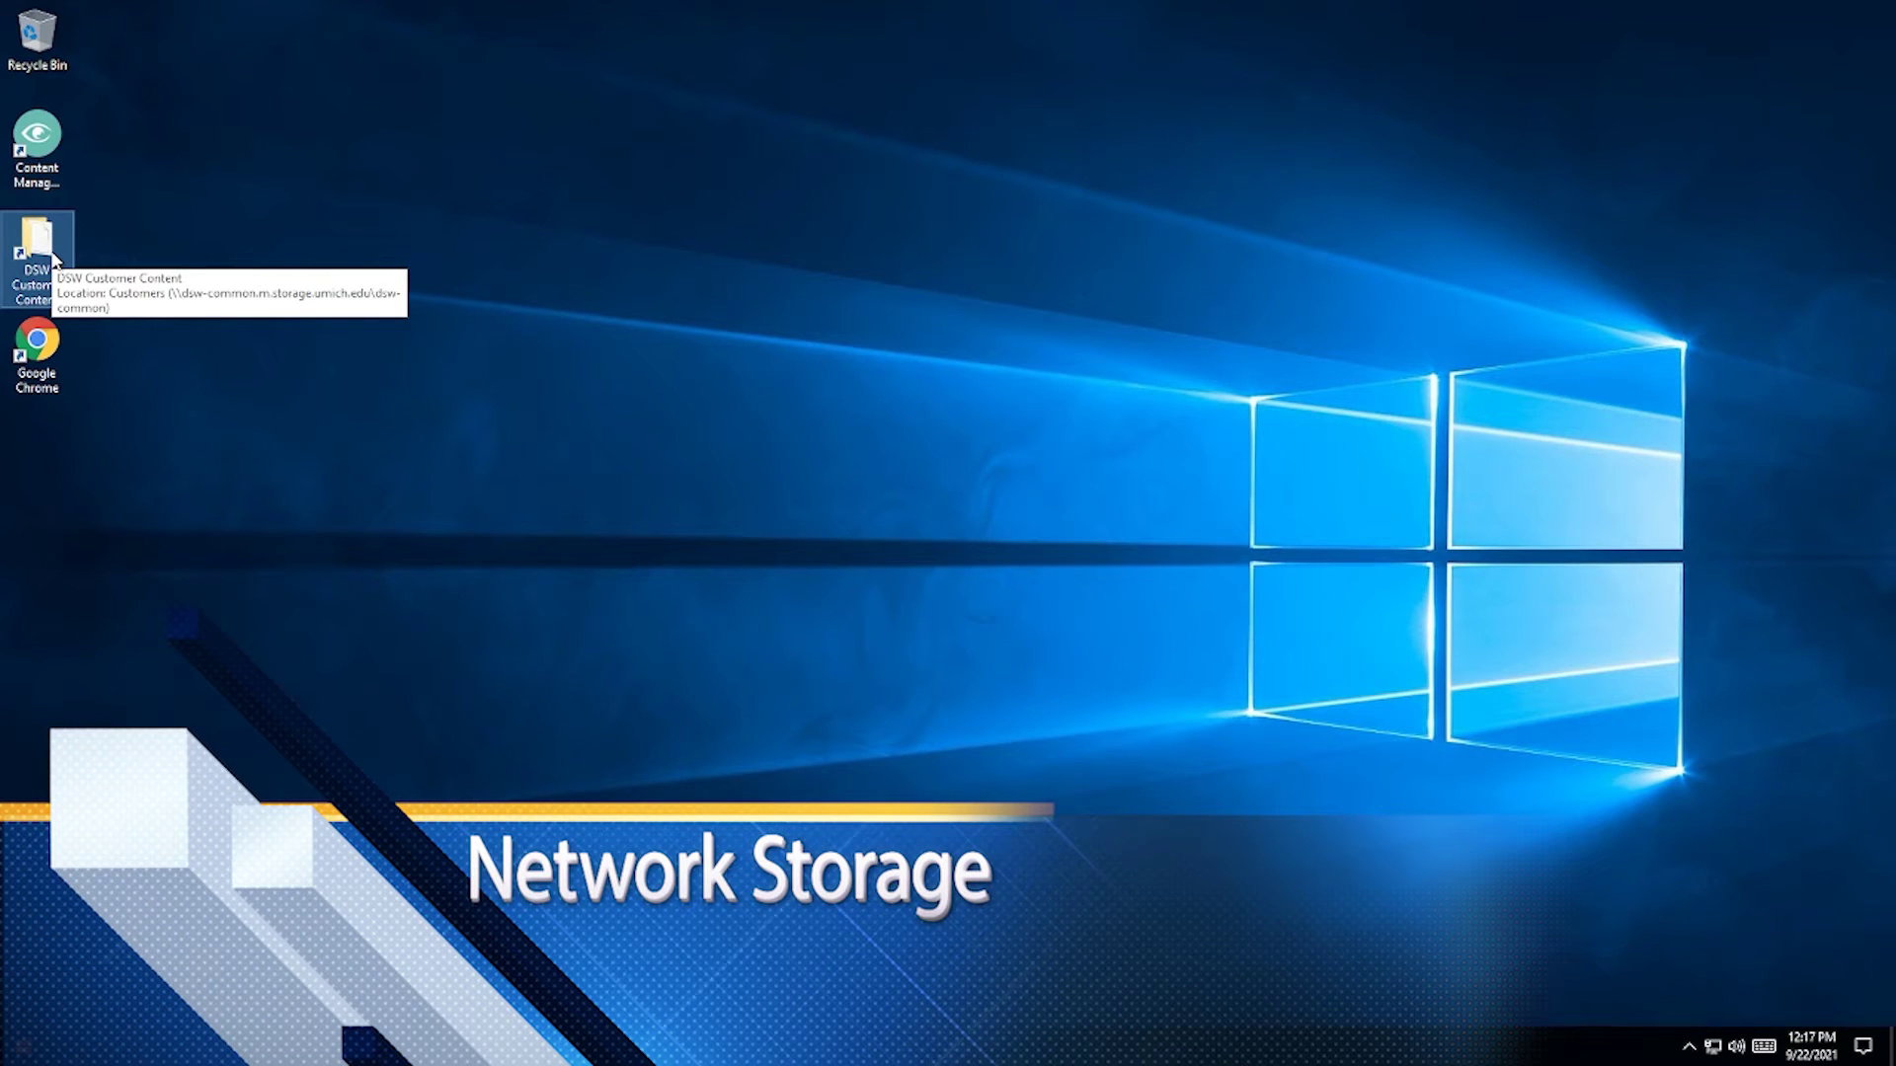
pyautogui.click(775, 649)
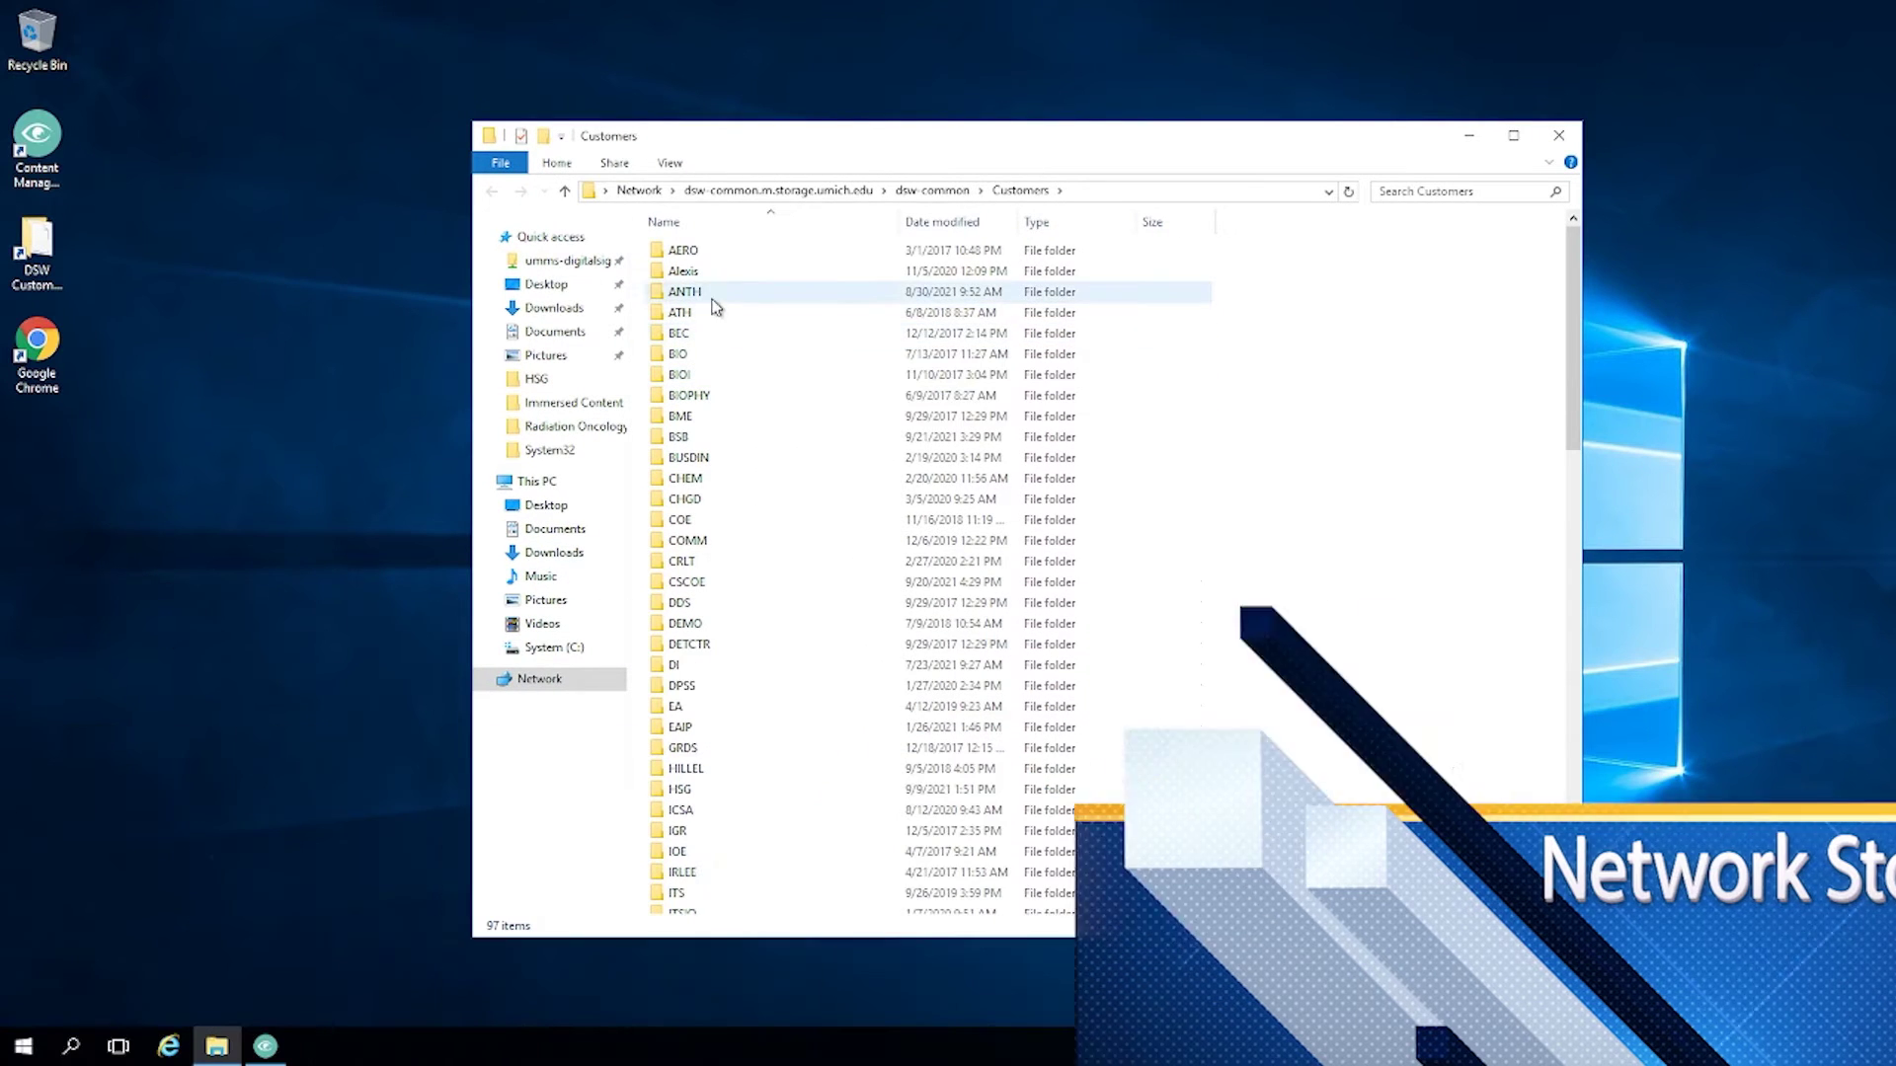
# Scroll the Customers list and open the DI folder with its eight image files.
pyautogui.scroll(-18, 845, 810)
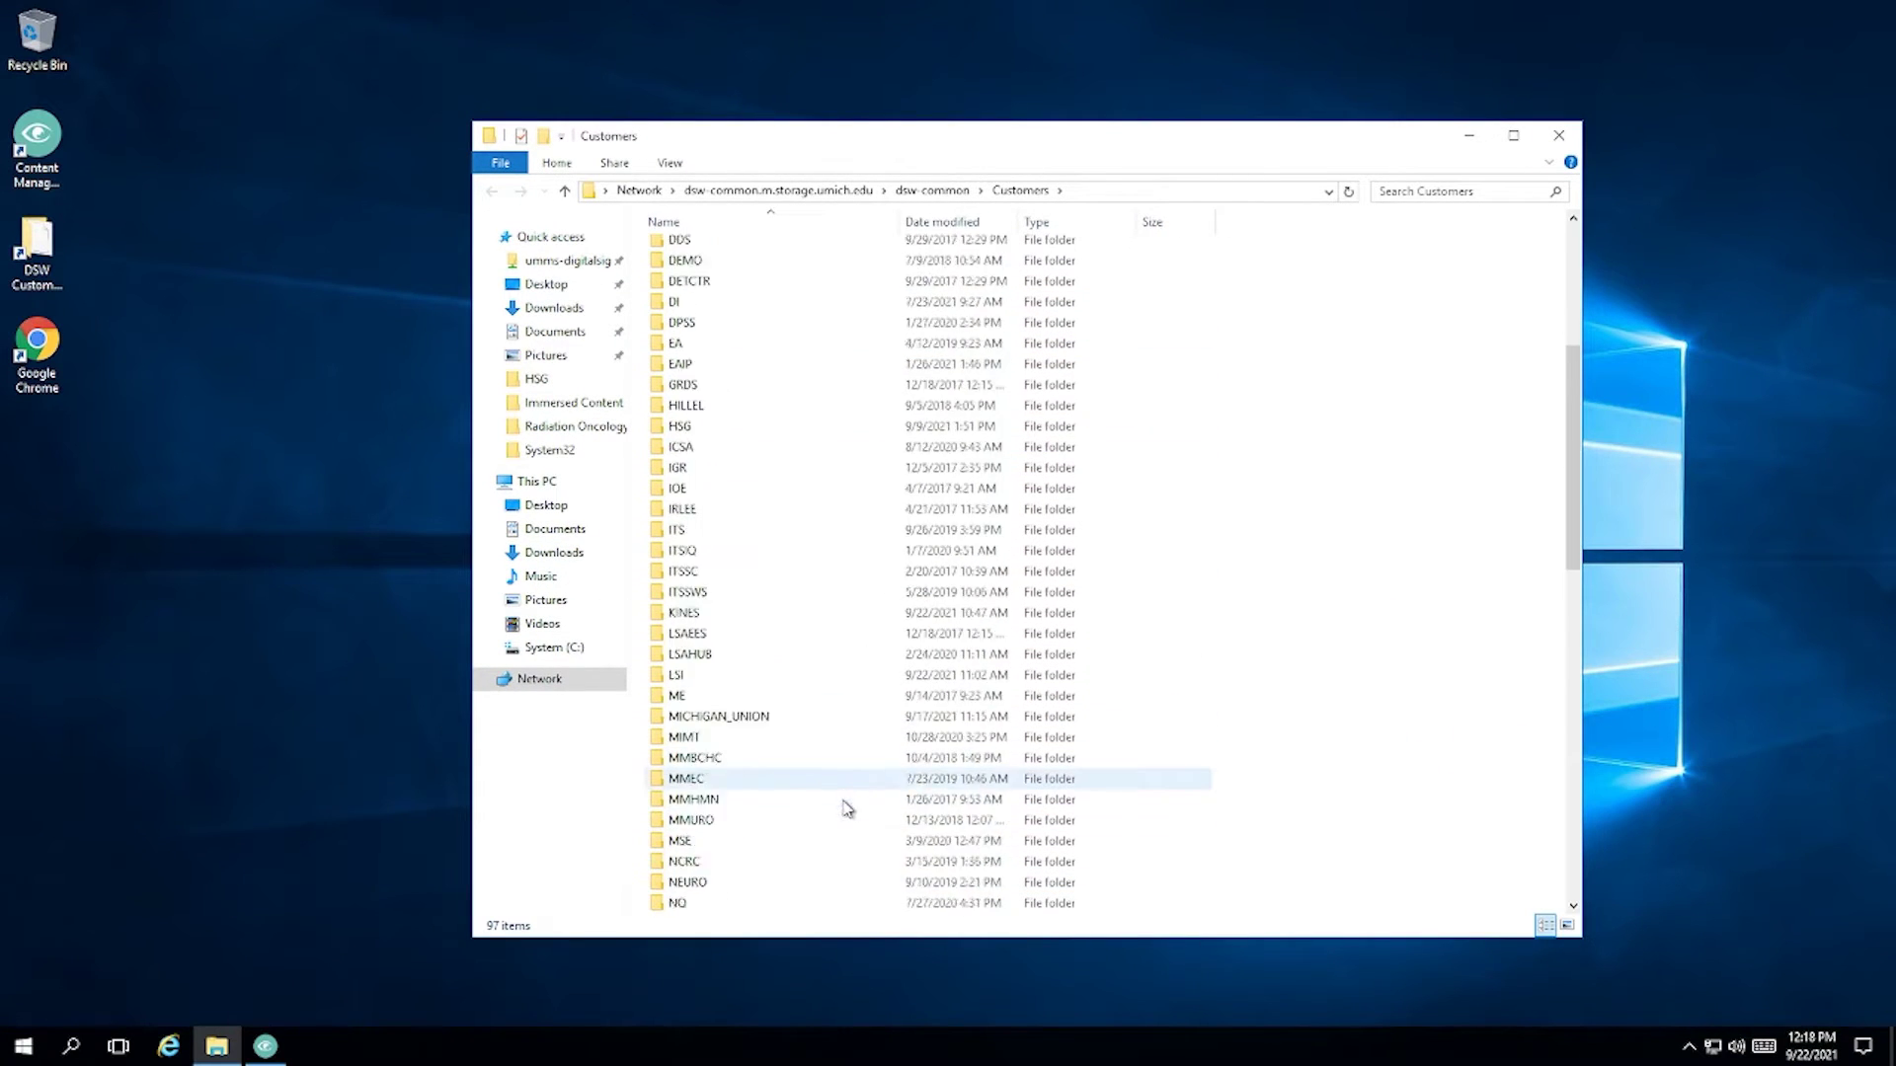
pyautogui.scroll(13, 840, 800)
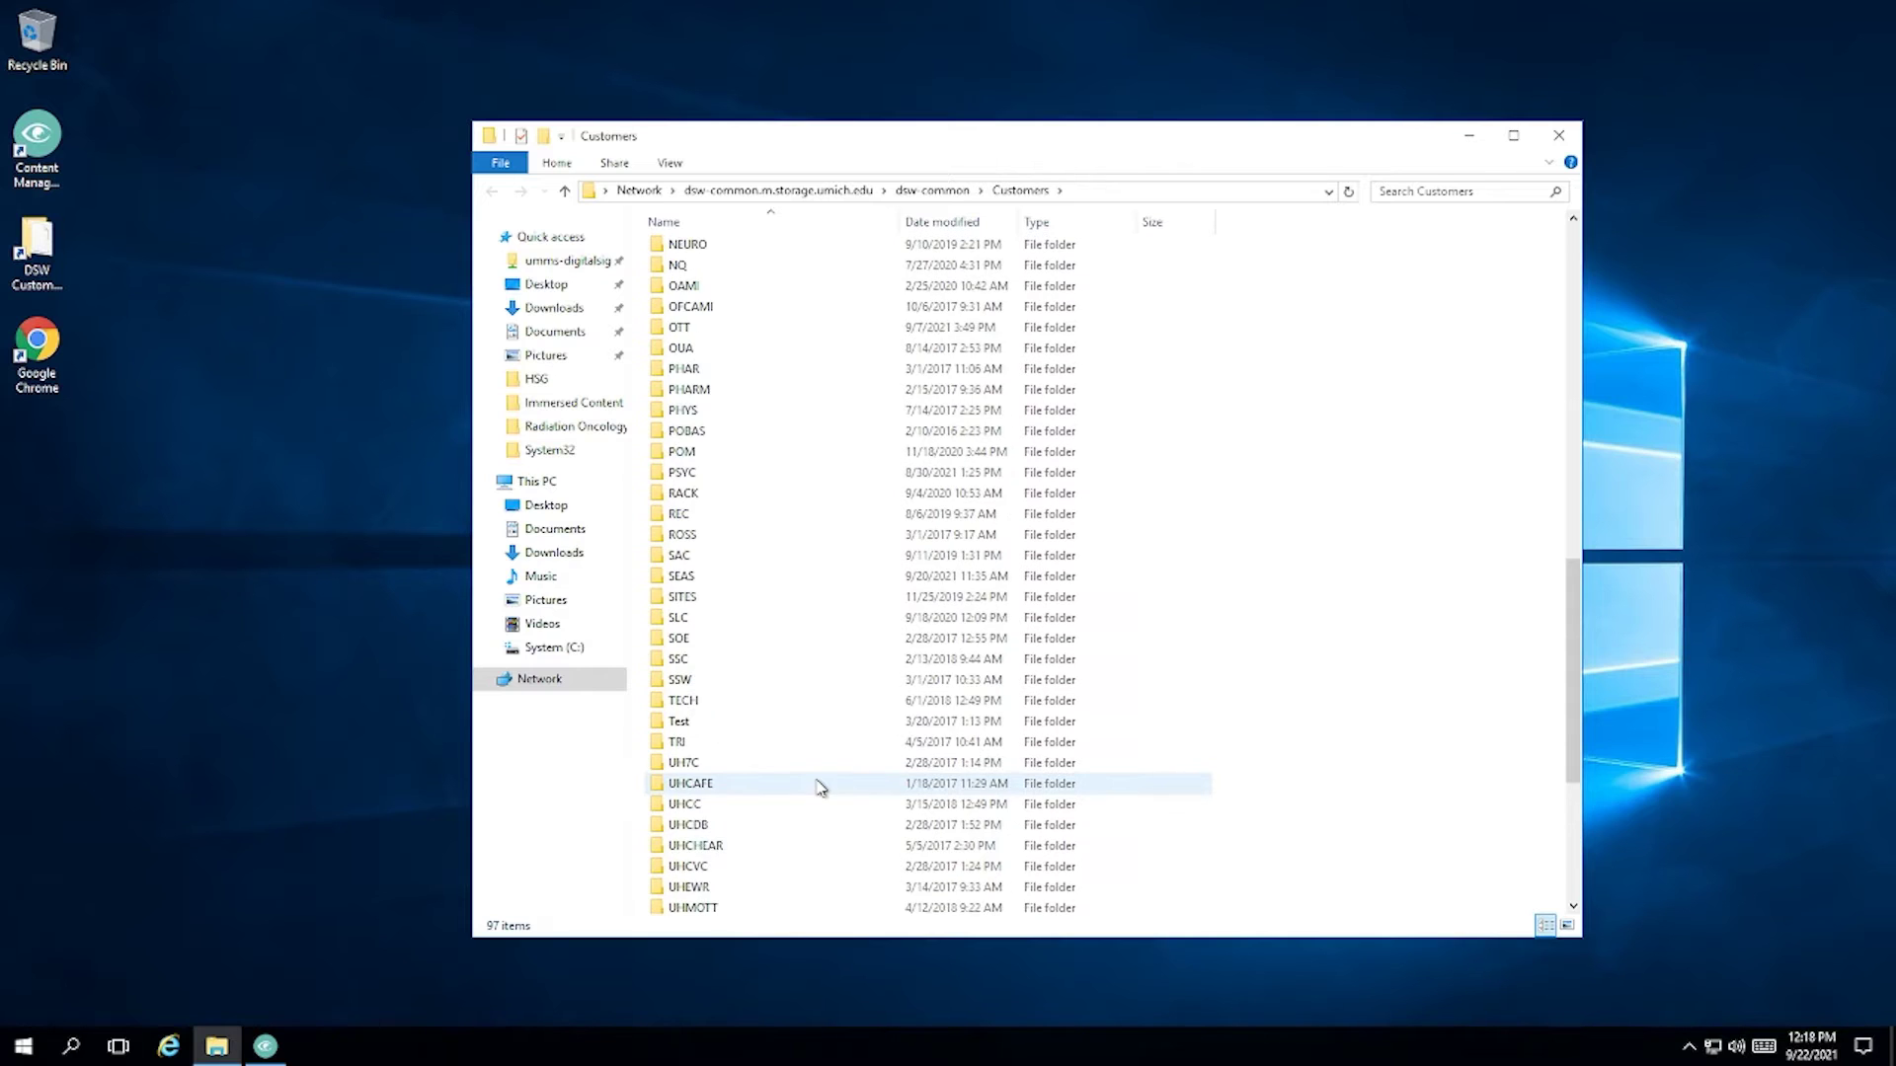
pyautogui.scroll(4, 817, 778)
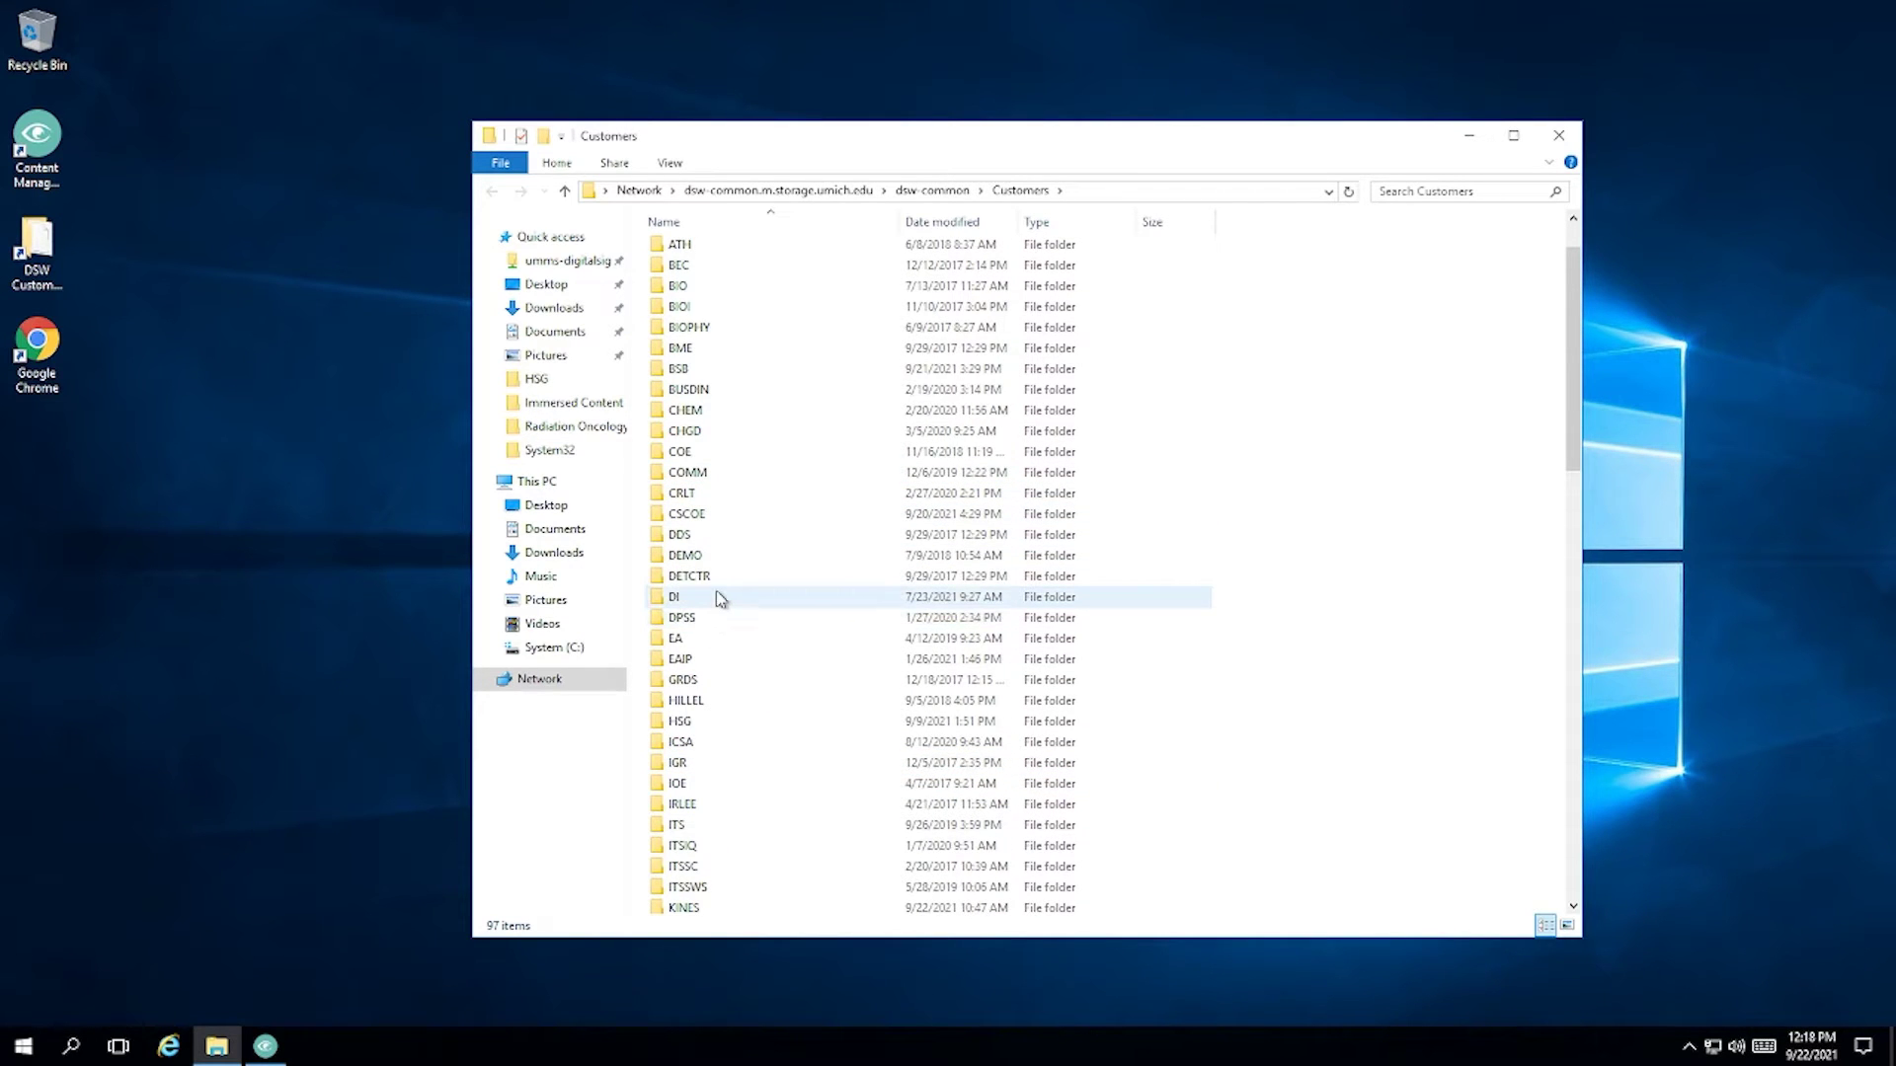
pyautogui.moveTo(716, 599)
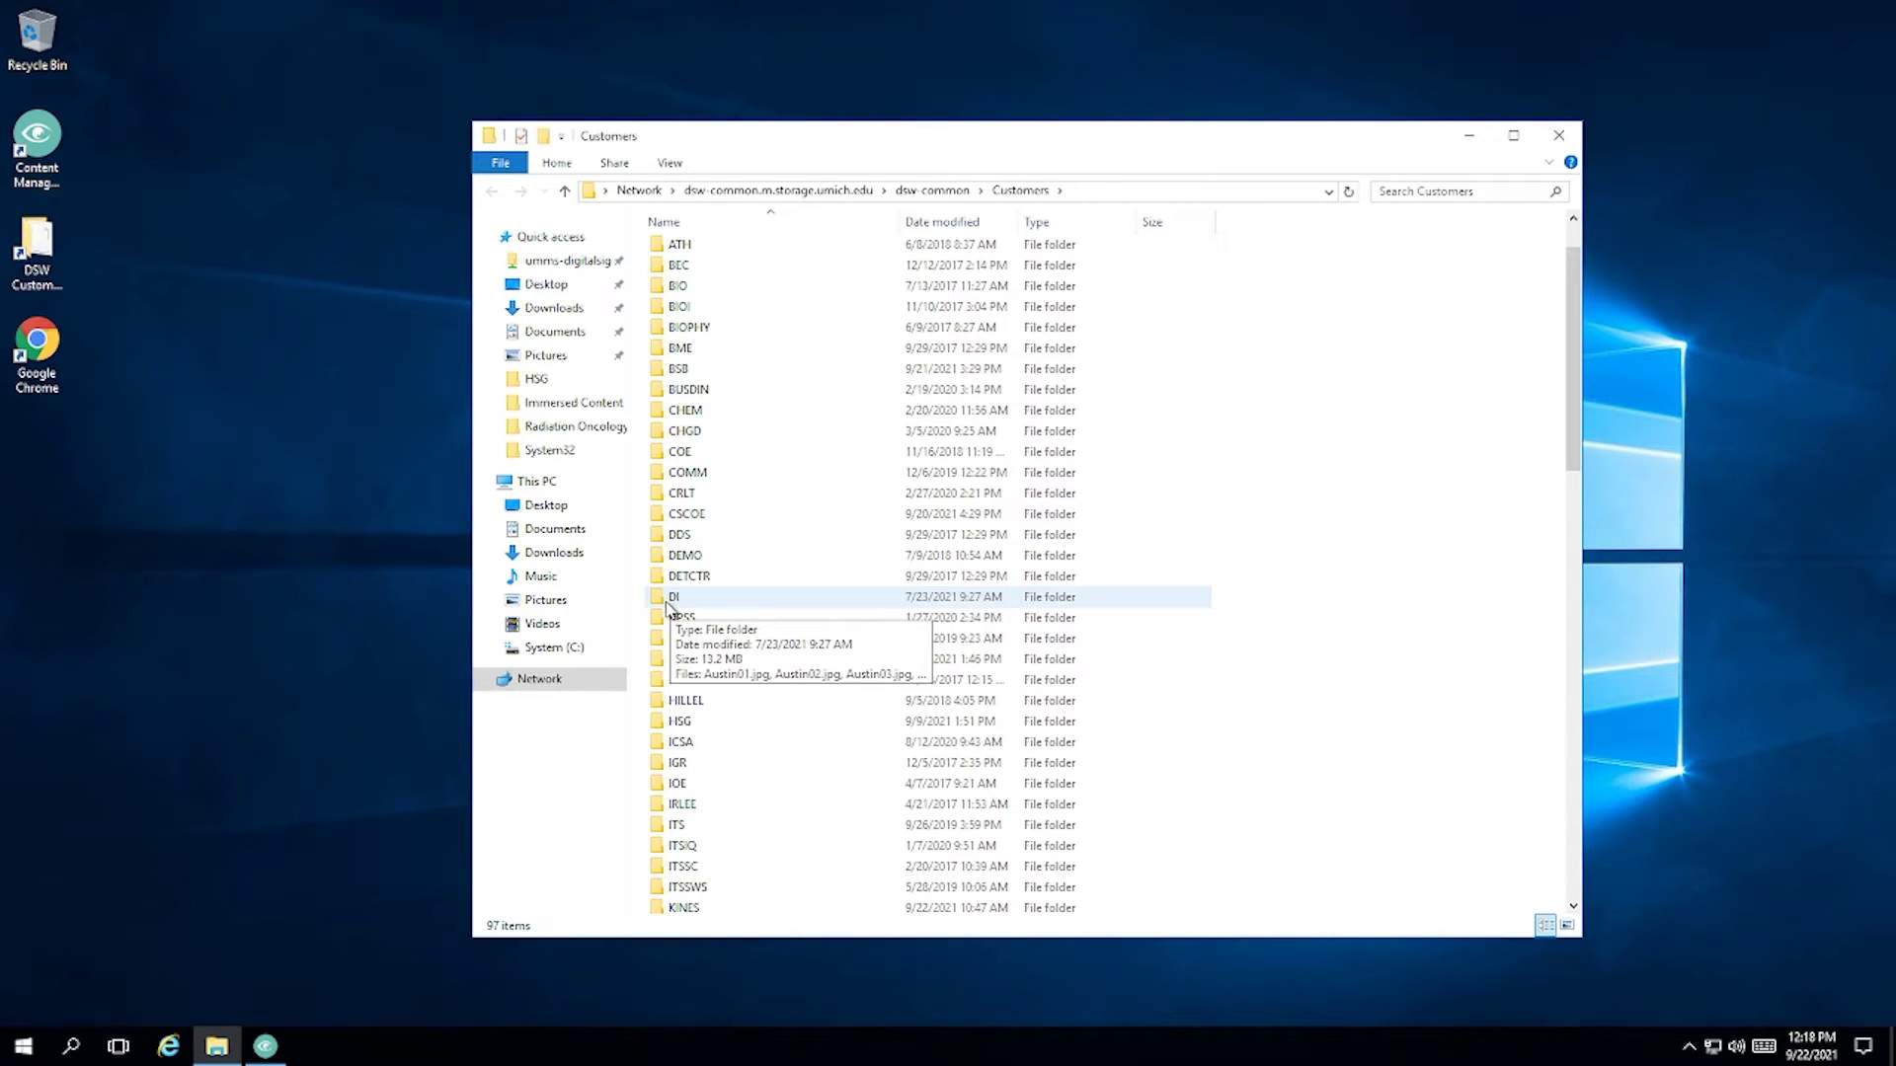
pyautogui.doubleClick(669, 600)
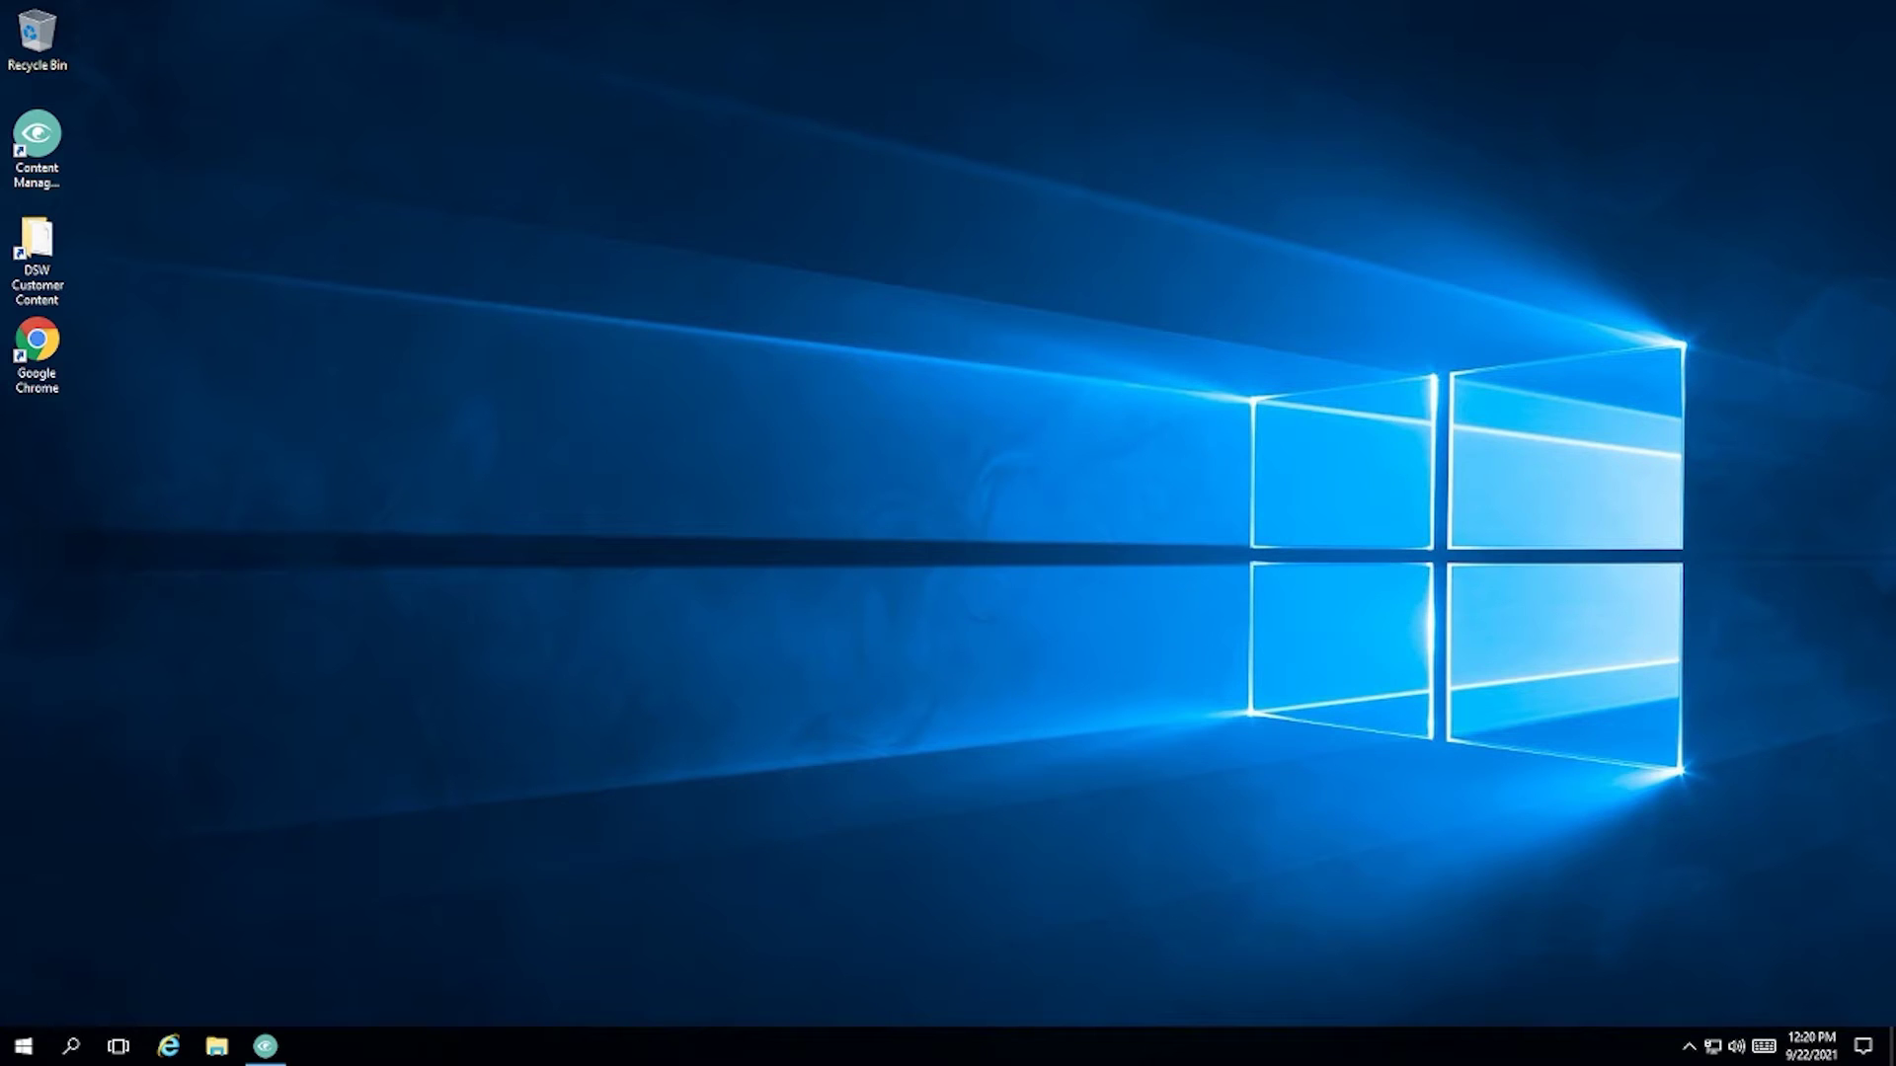
# Reopen the DI customer folder, then launch Google Chrome from the desktop.
pyautogui.press('Down')
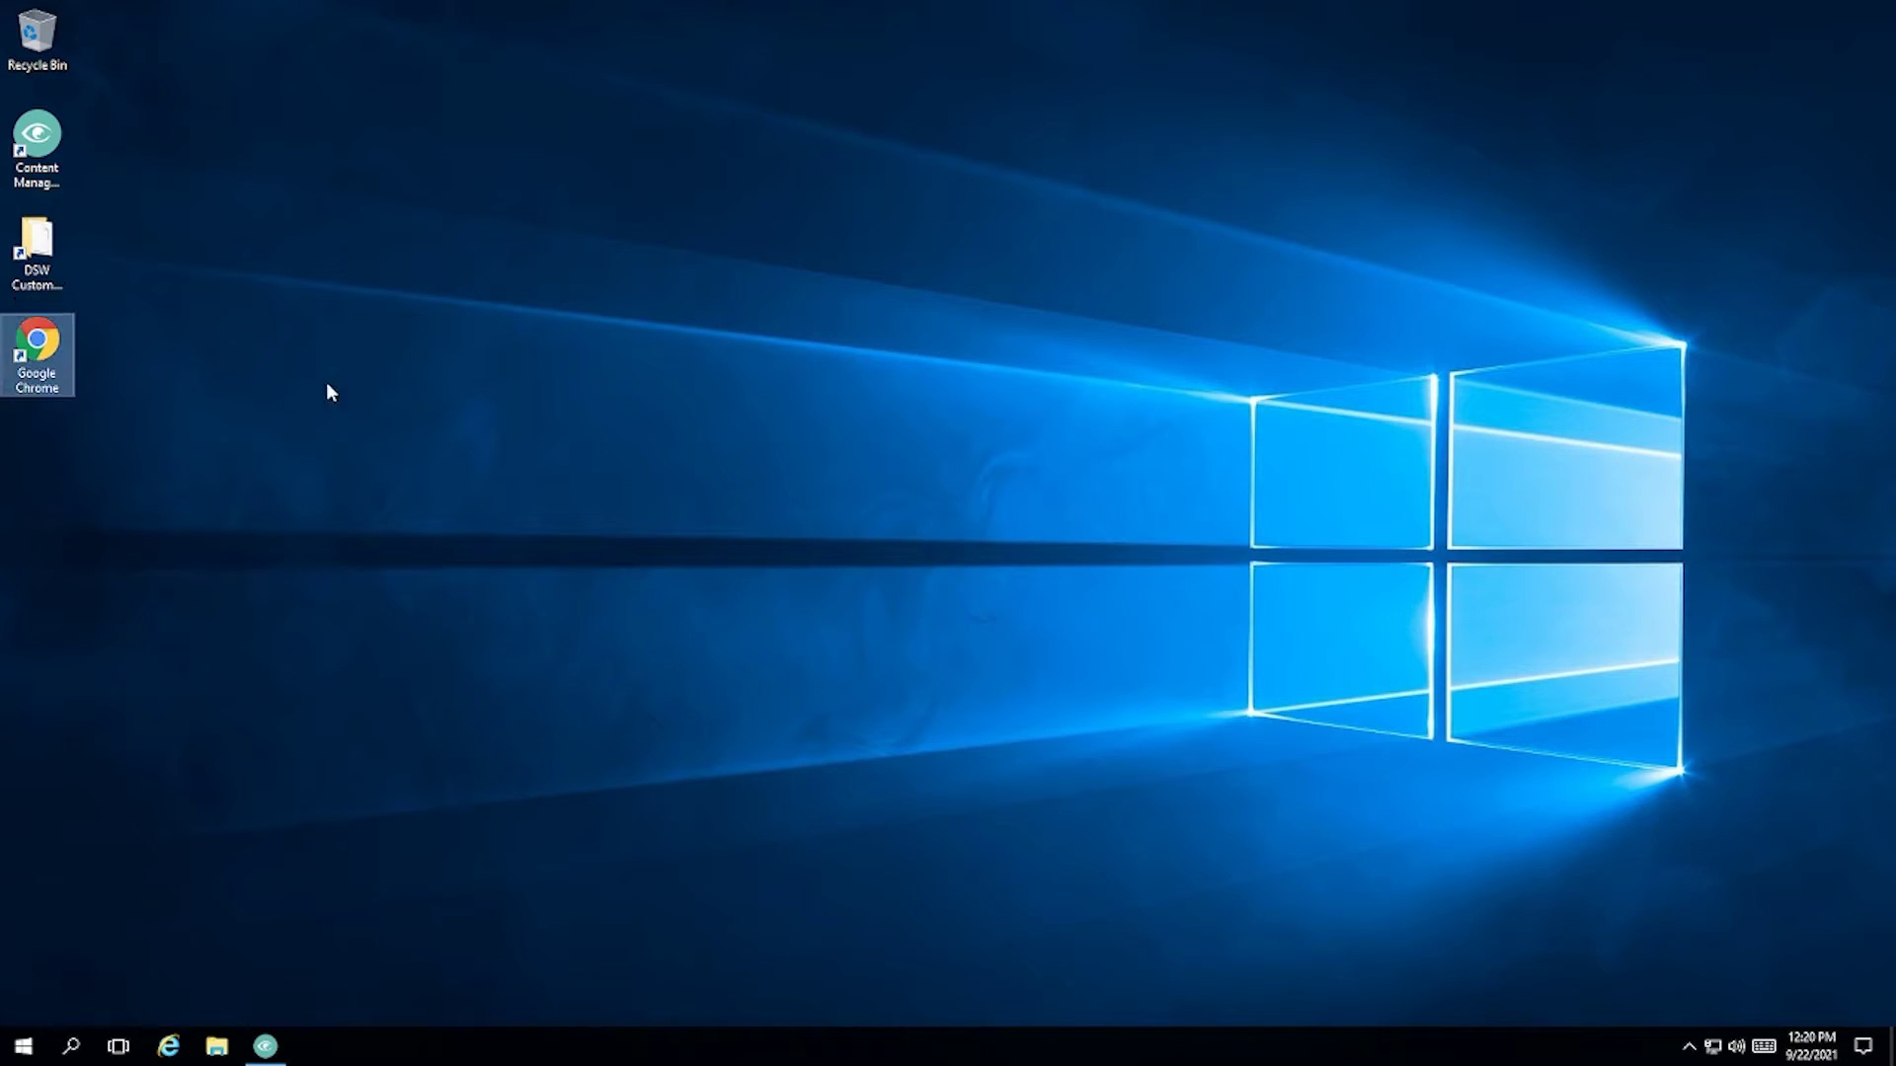
pyautogui.press('Up')
pyautogui.press('Return')
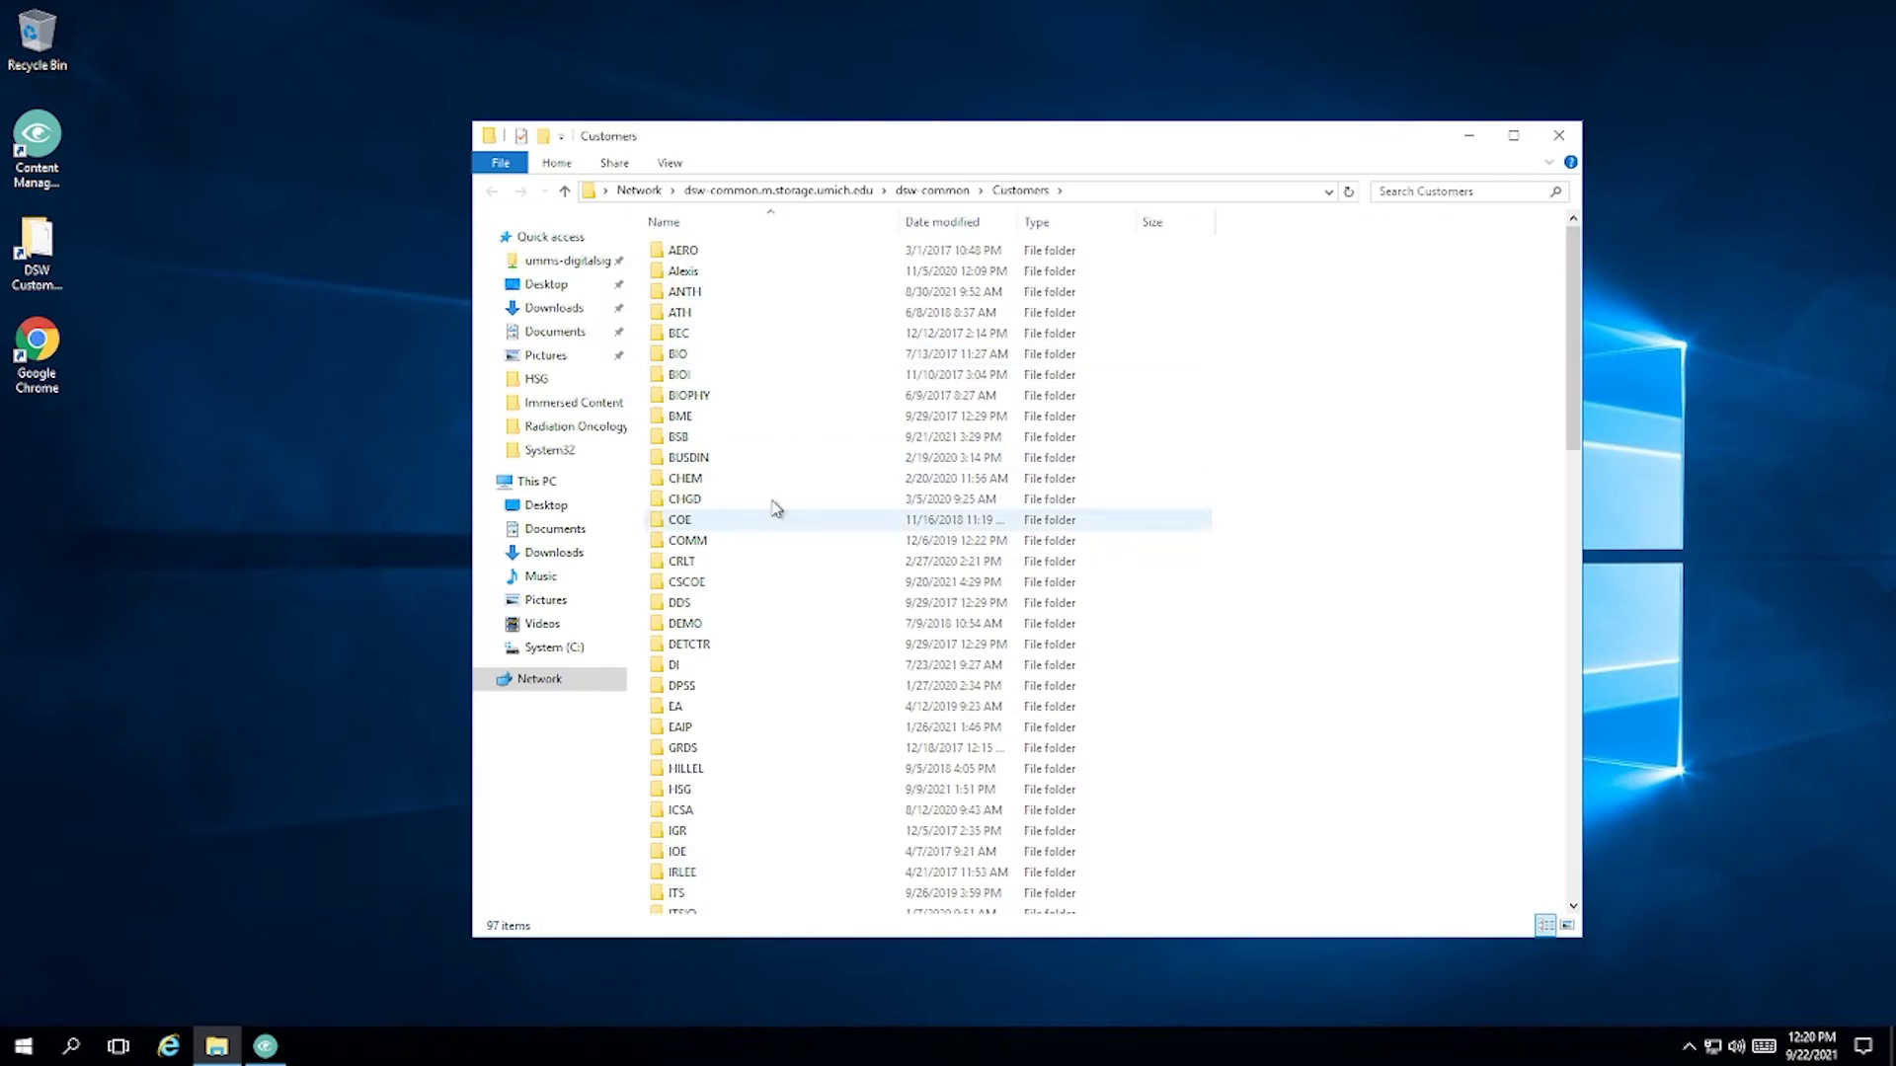
pyautogui.doubleClick(677, 667)
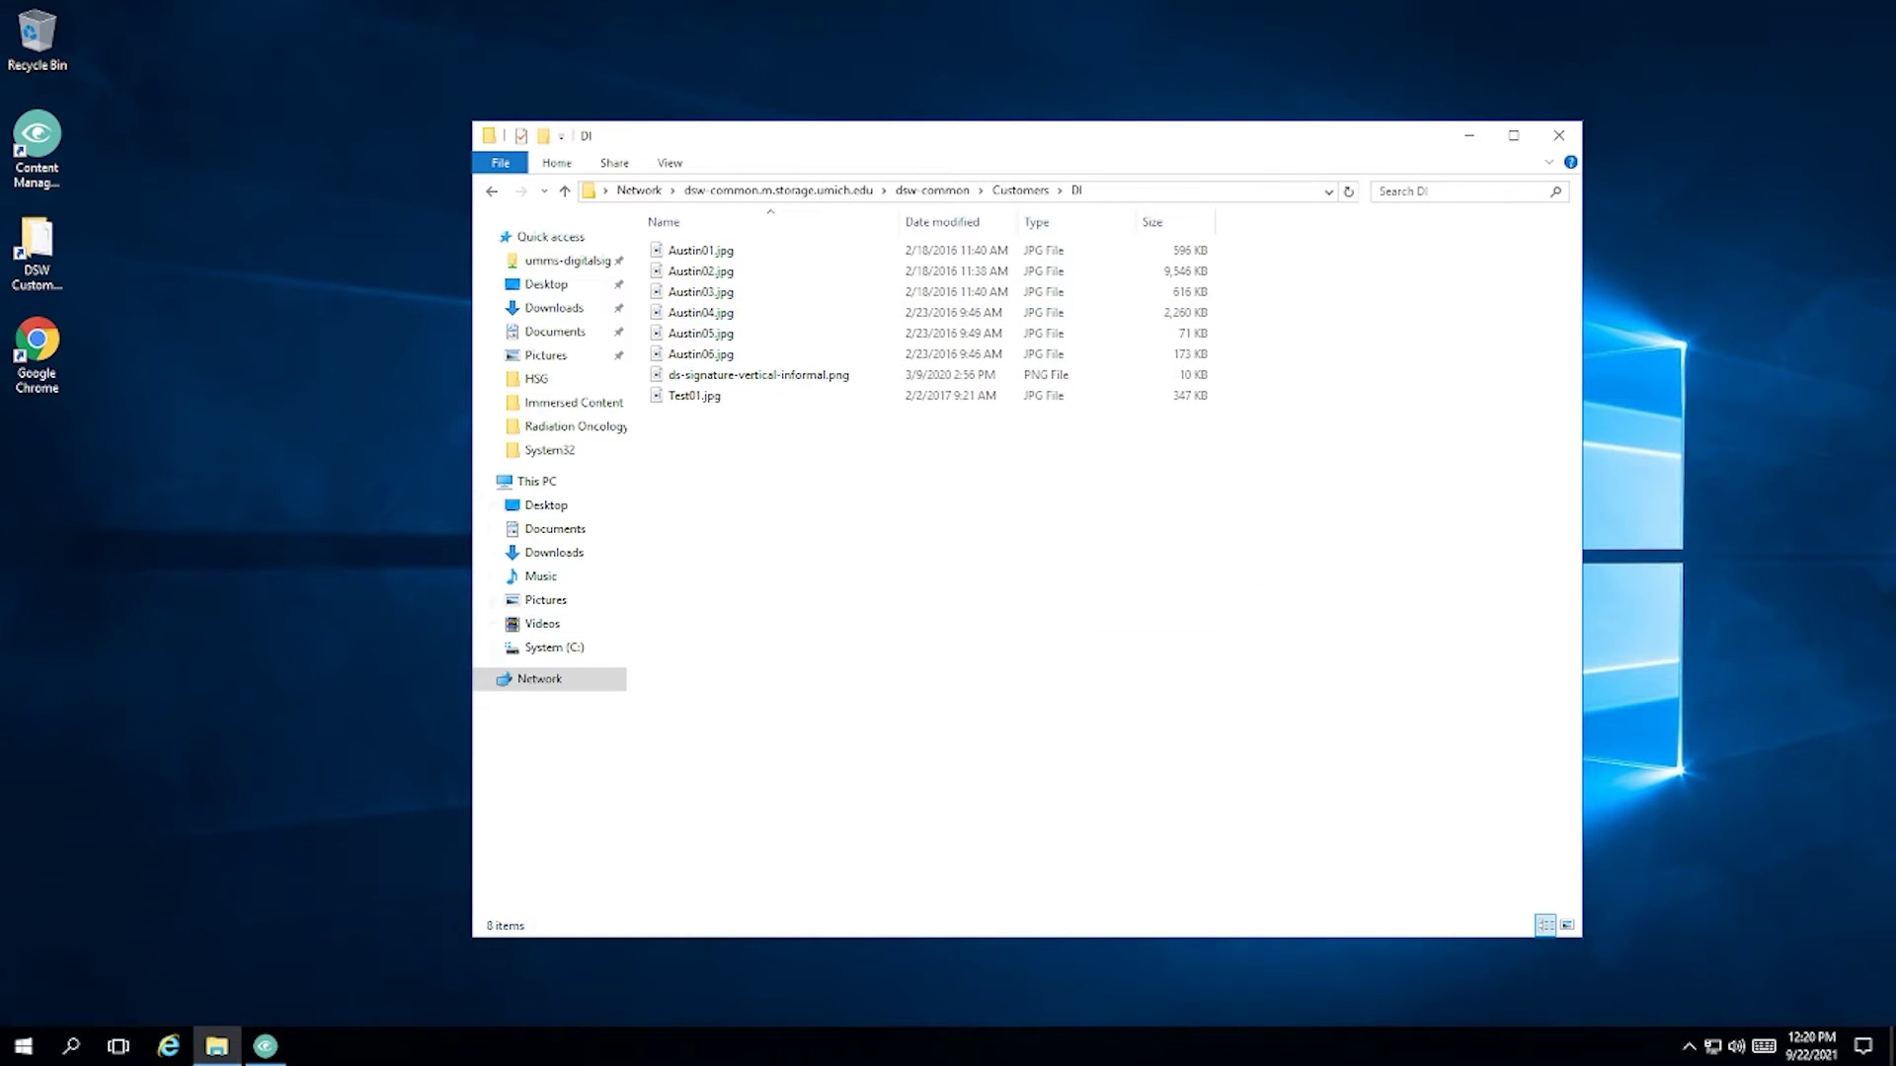
pyautogui.click(31, 373)
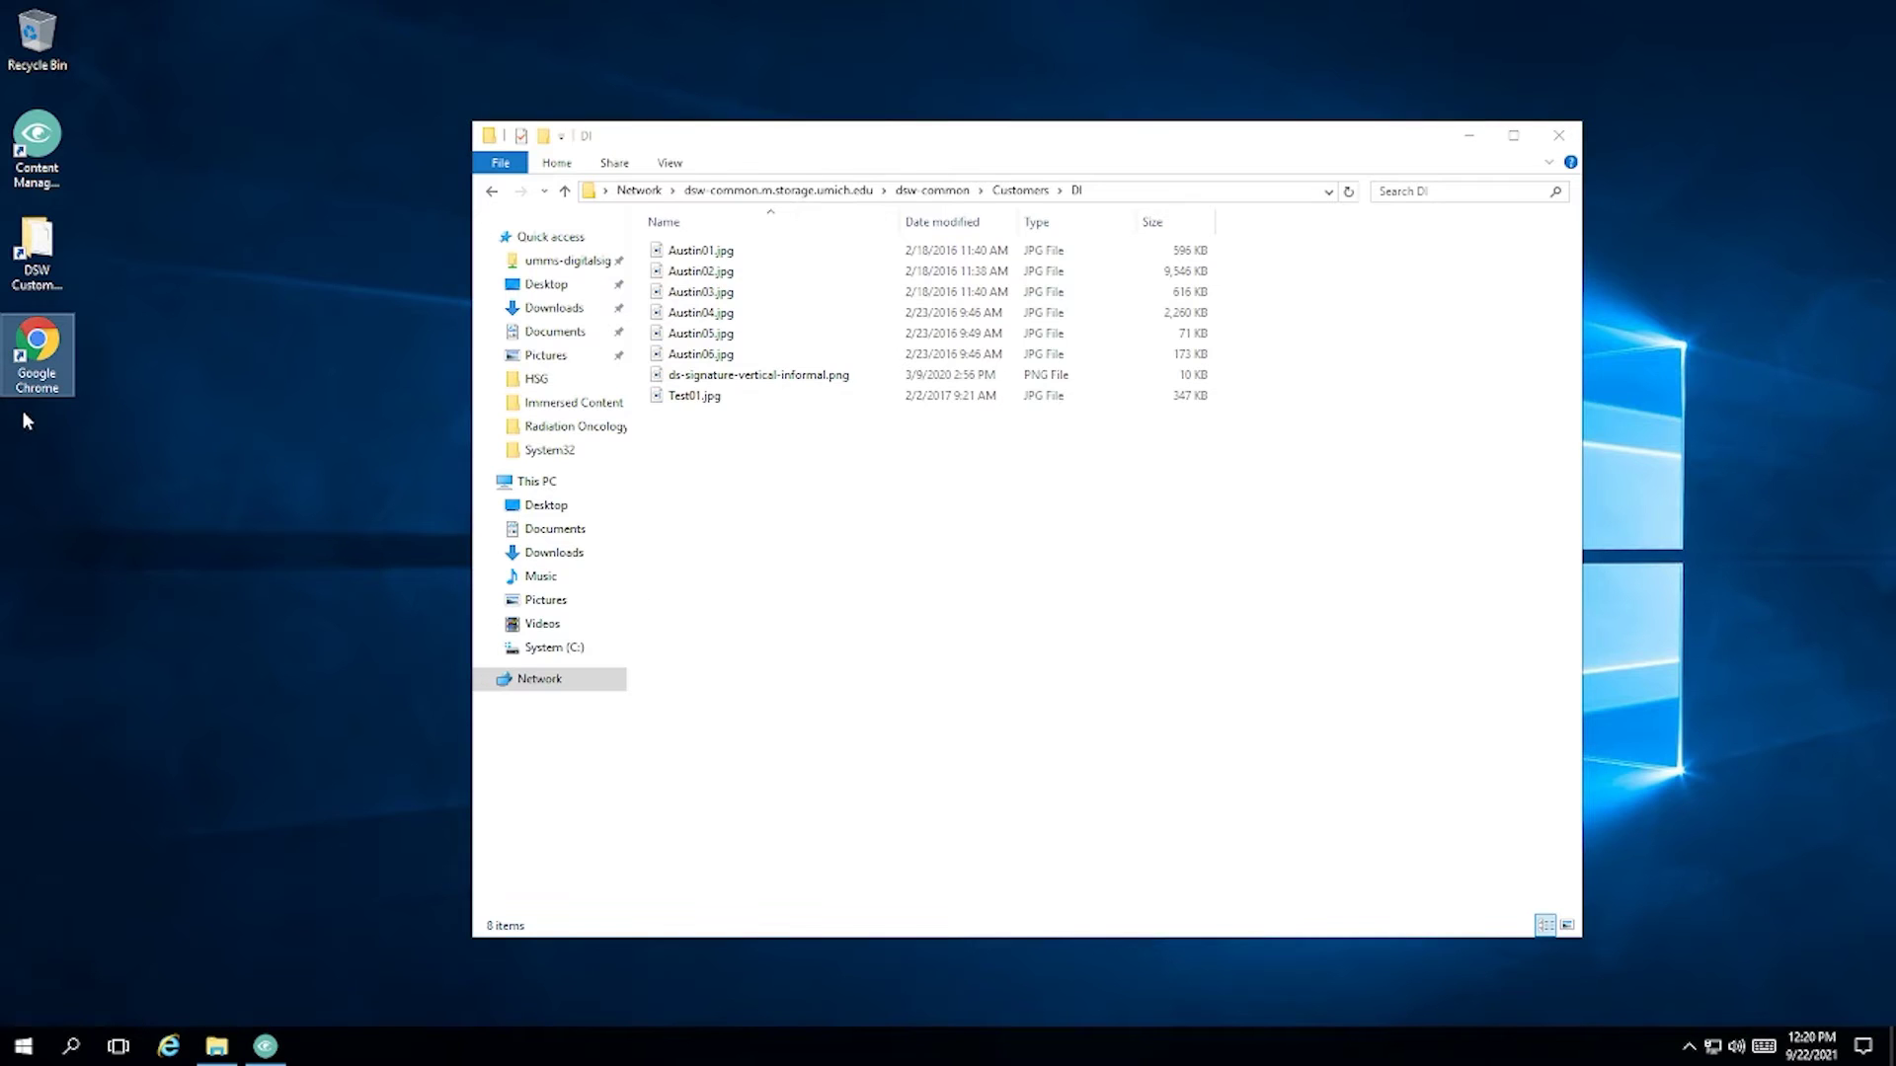
pyautogui.doubleClick(37, 345)
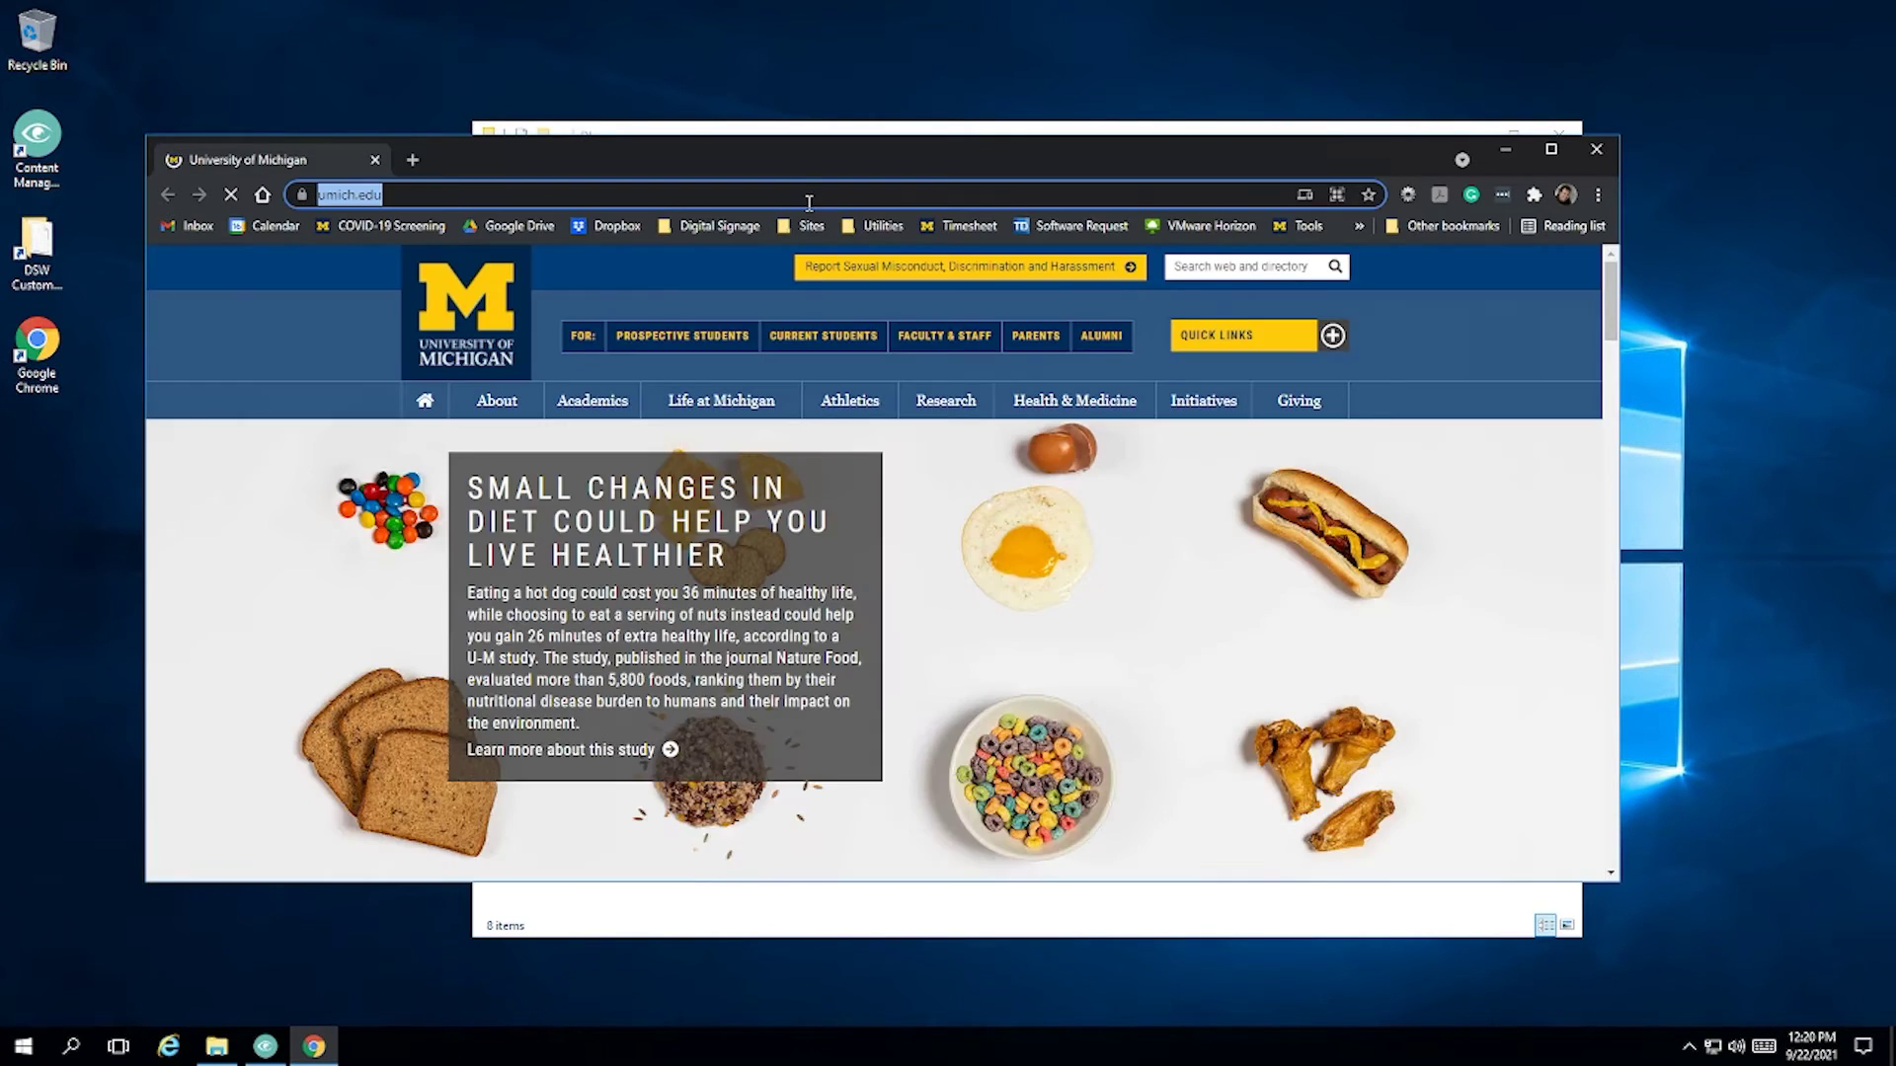
# Load the Austin01.jpg web address in Chrome and open Austin01.jpg in Paint.
pyautogui.click(809, 195)
pyautogui.write('https://dsw-cmweb.adsroot.itcs.umich.edu/dsw-common/customers/test/austin01.jpg')
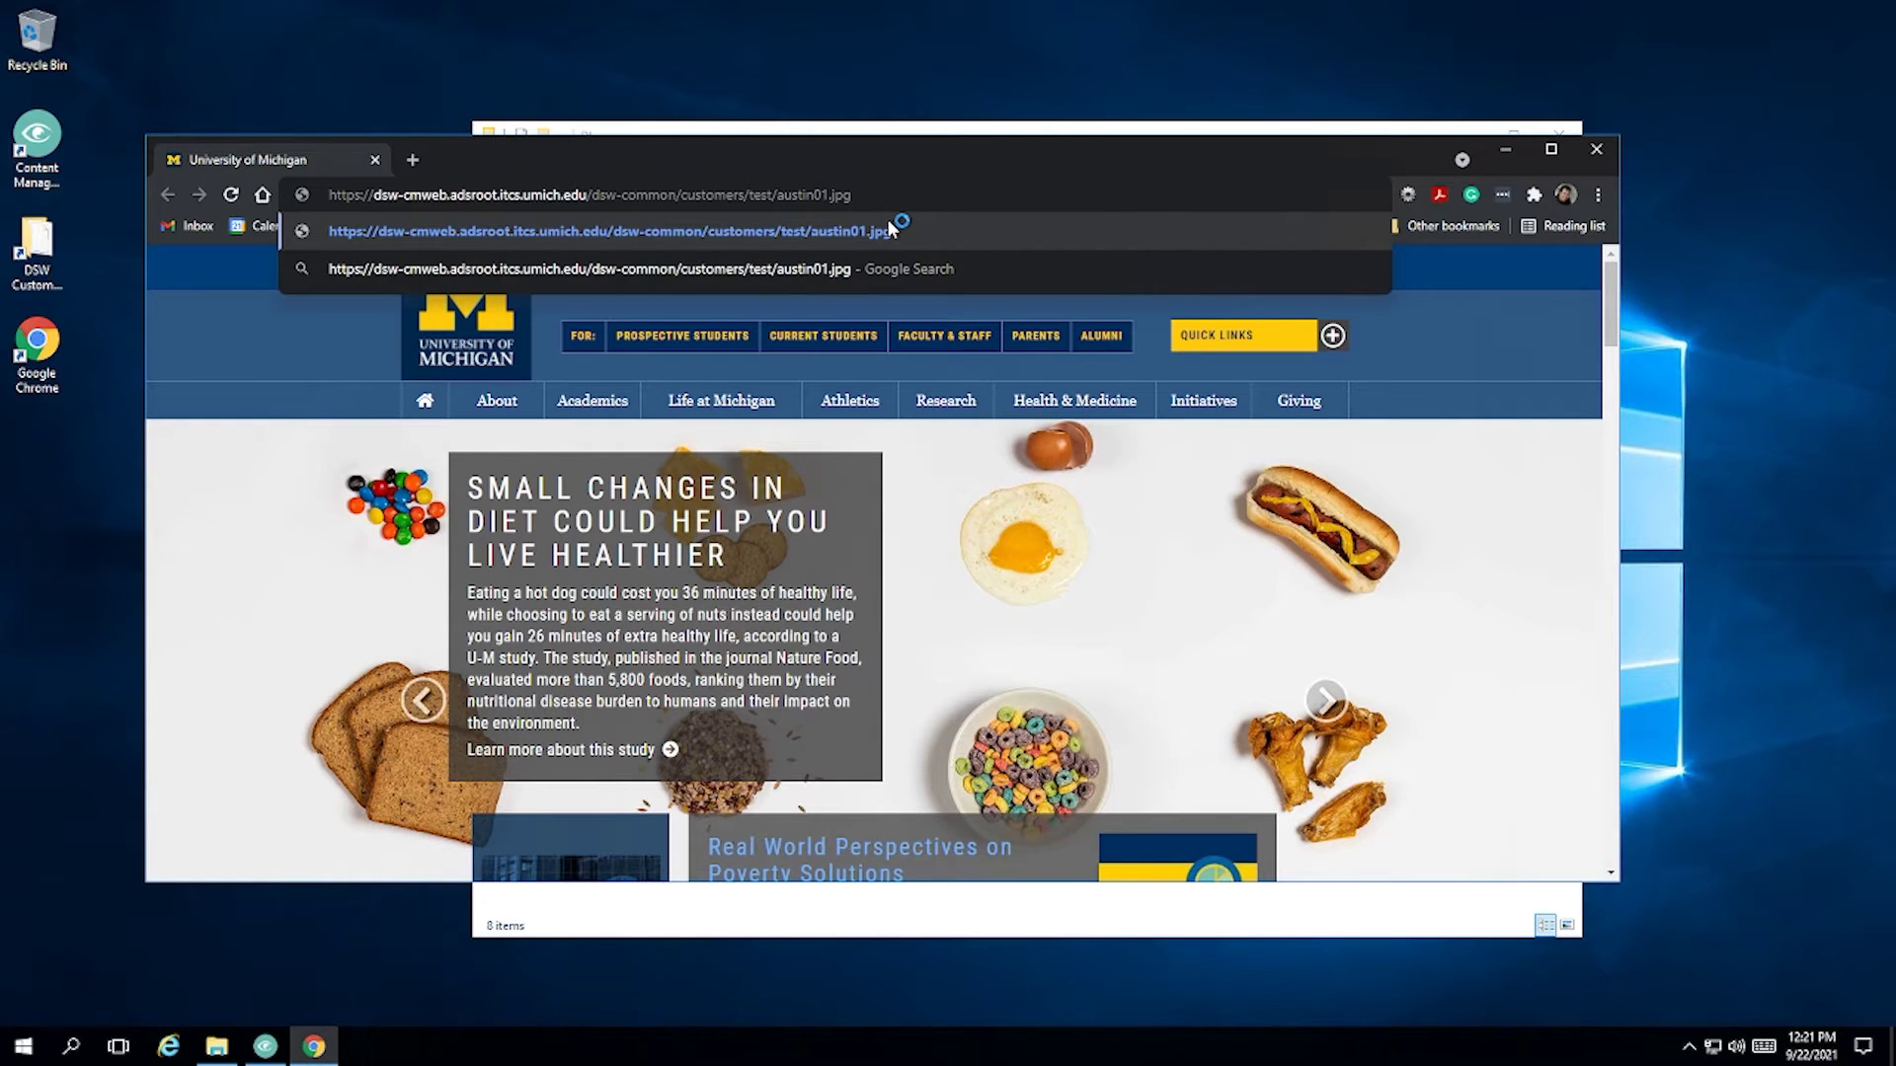
pyautogui.press('Return')
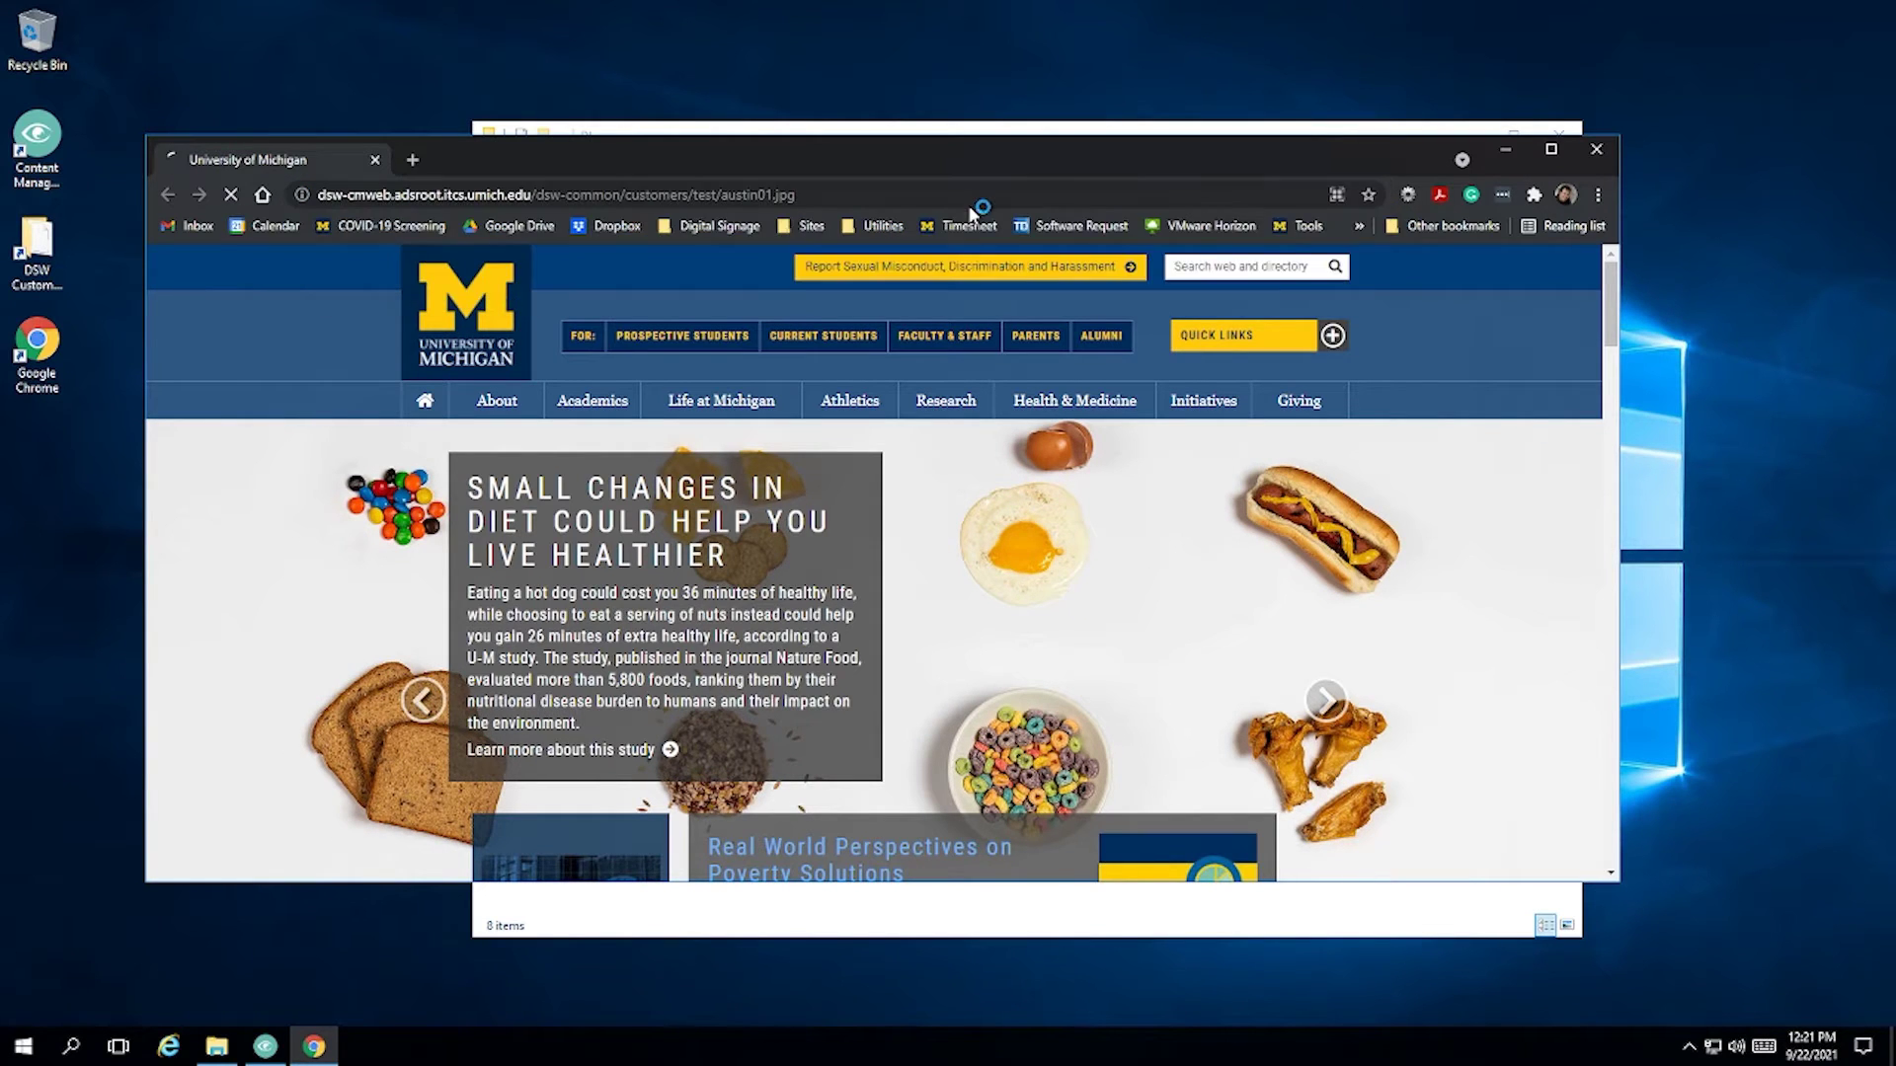
pyautogui.click(975, 128)
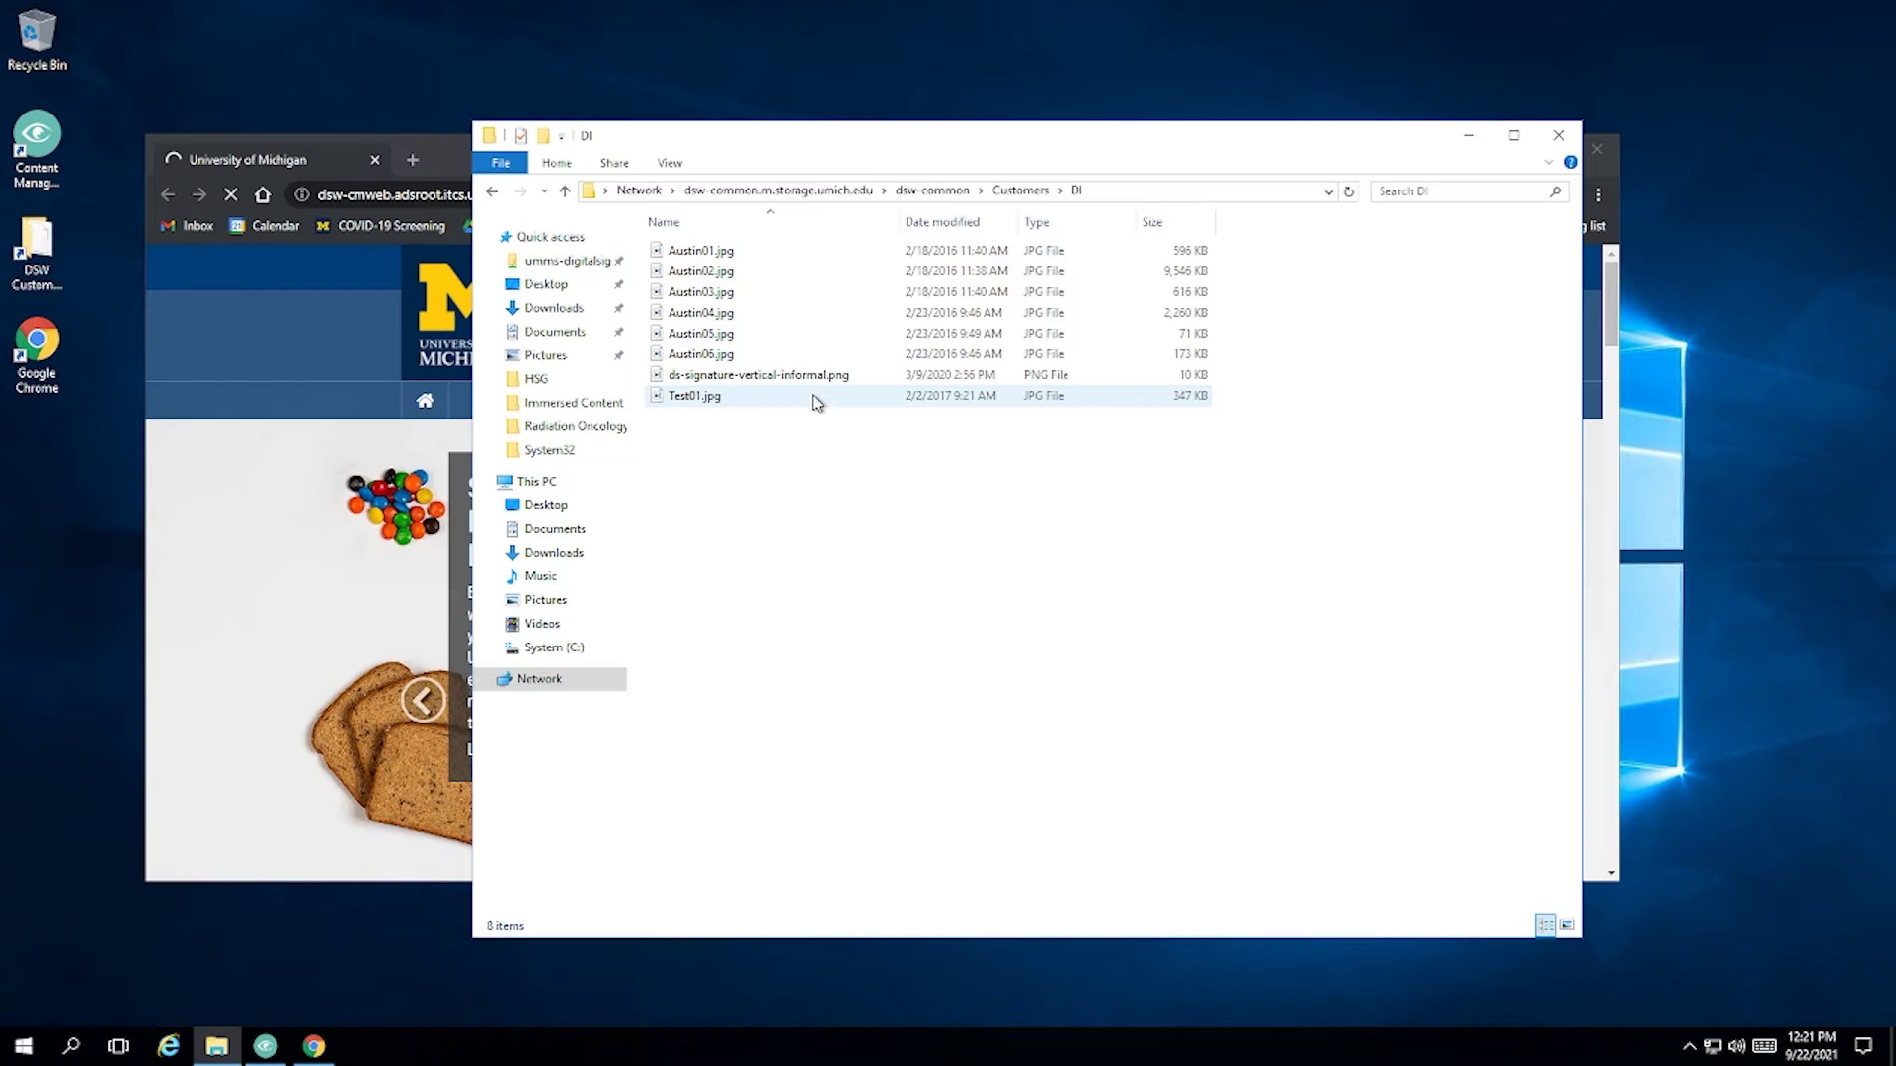
pyautogui.click(717, 252)
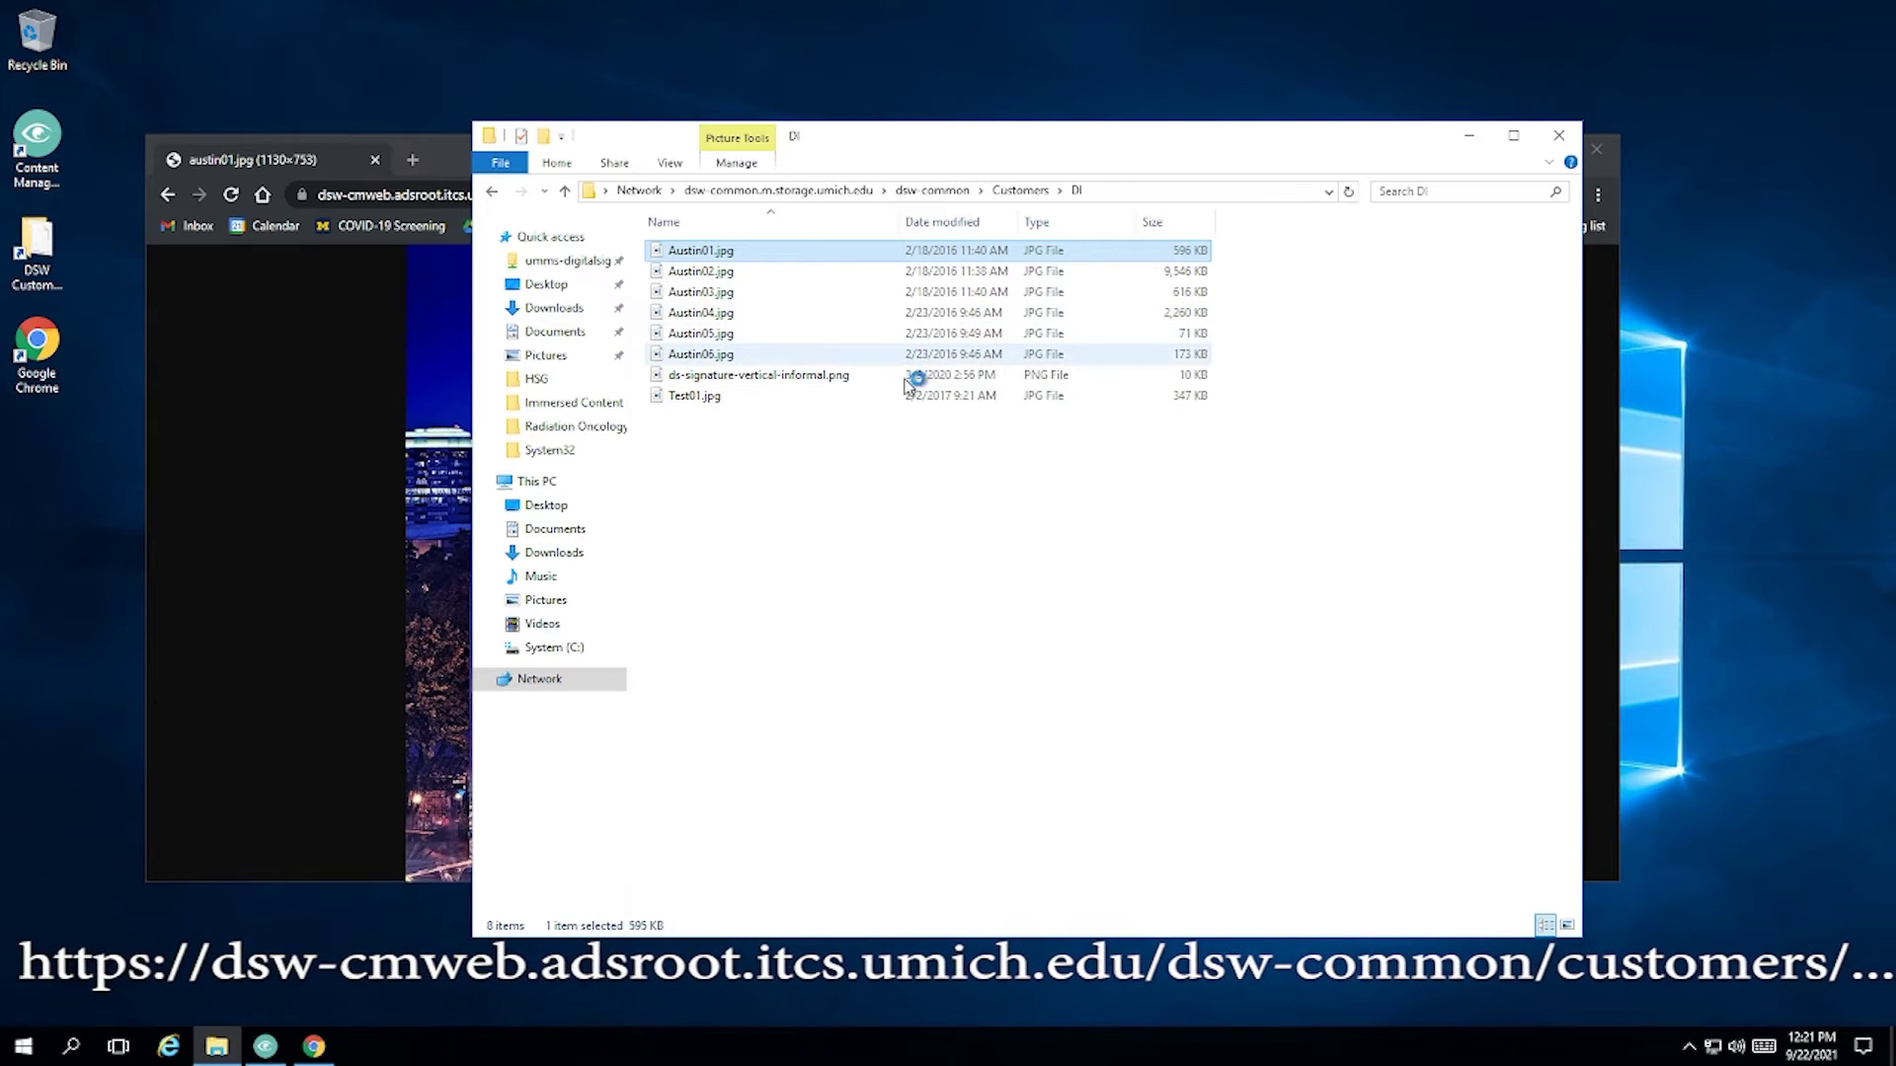
pyautogui.doubleClick(726, 255)
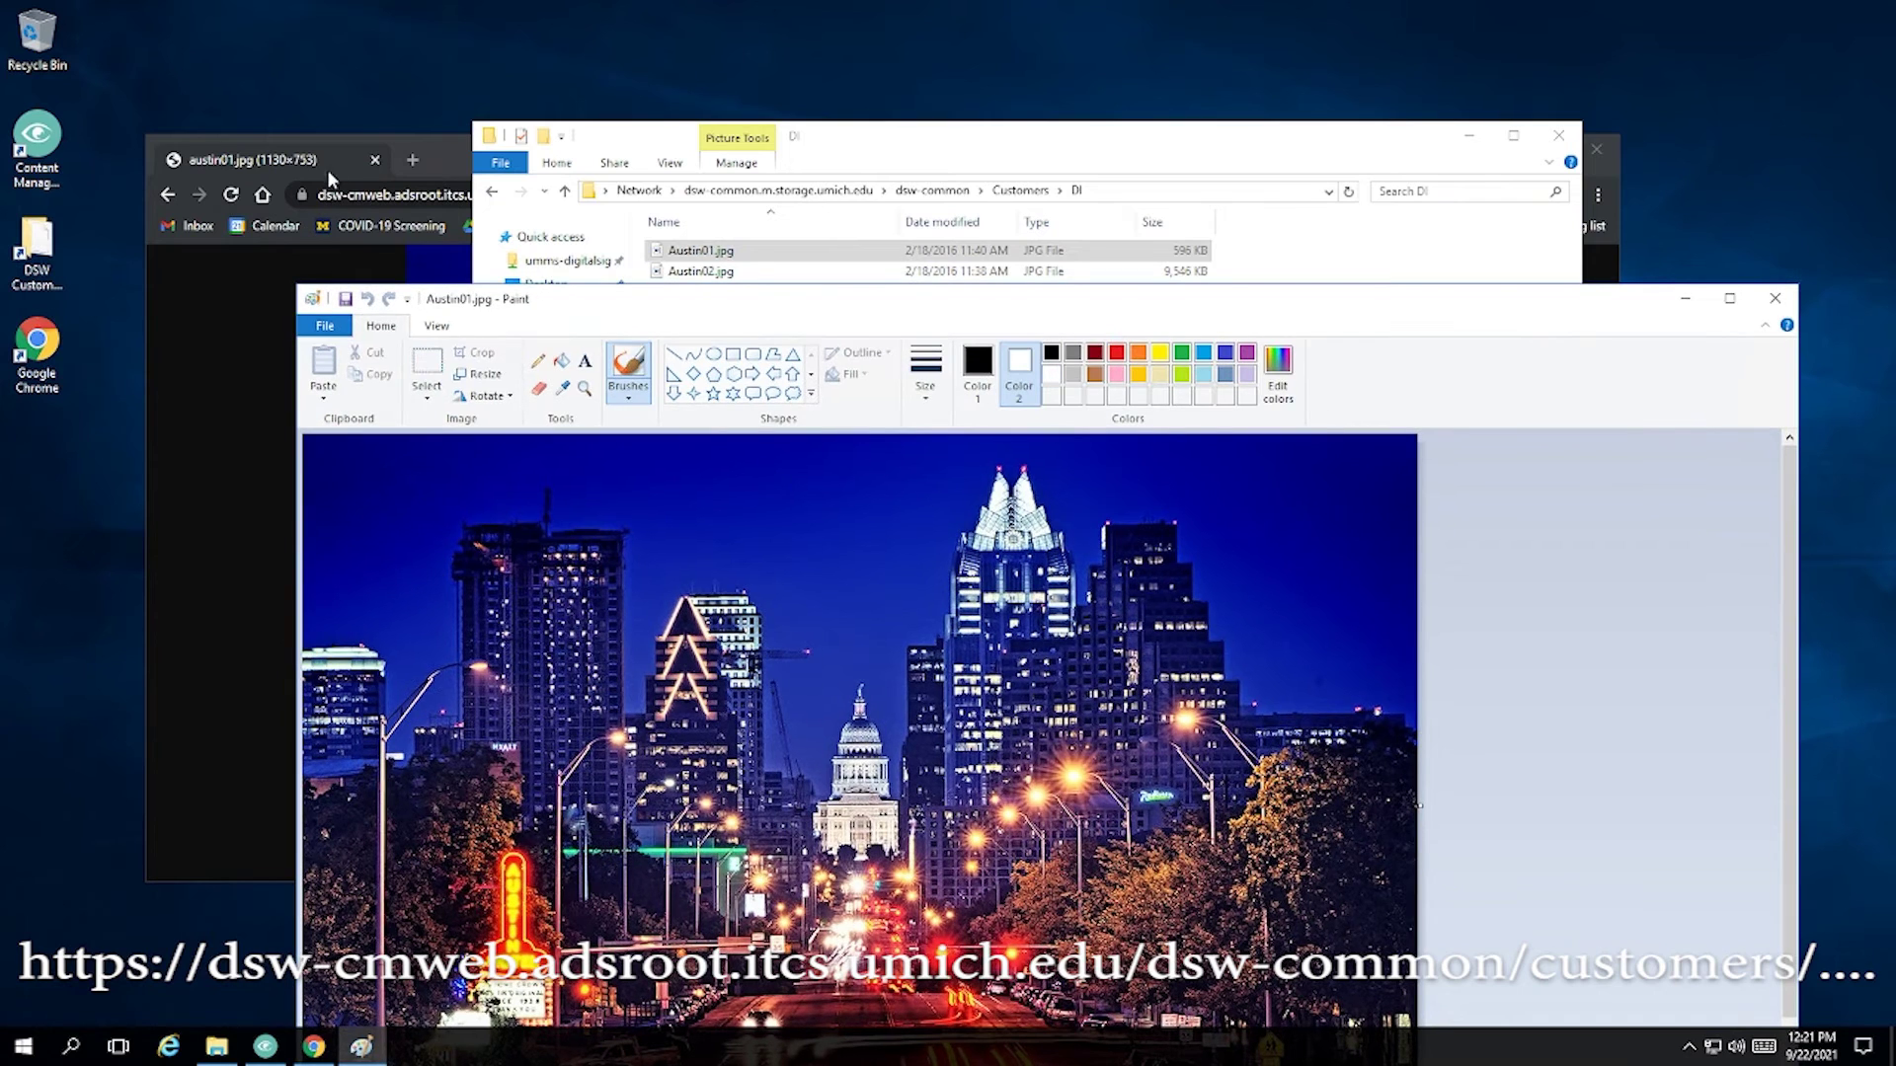
# Show austin01.jpg's full web address in Chrome, then return Explorer to the Customers folder.
pyautogui.click(330, 178)
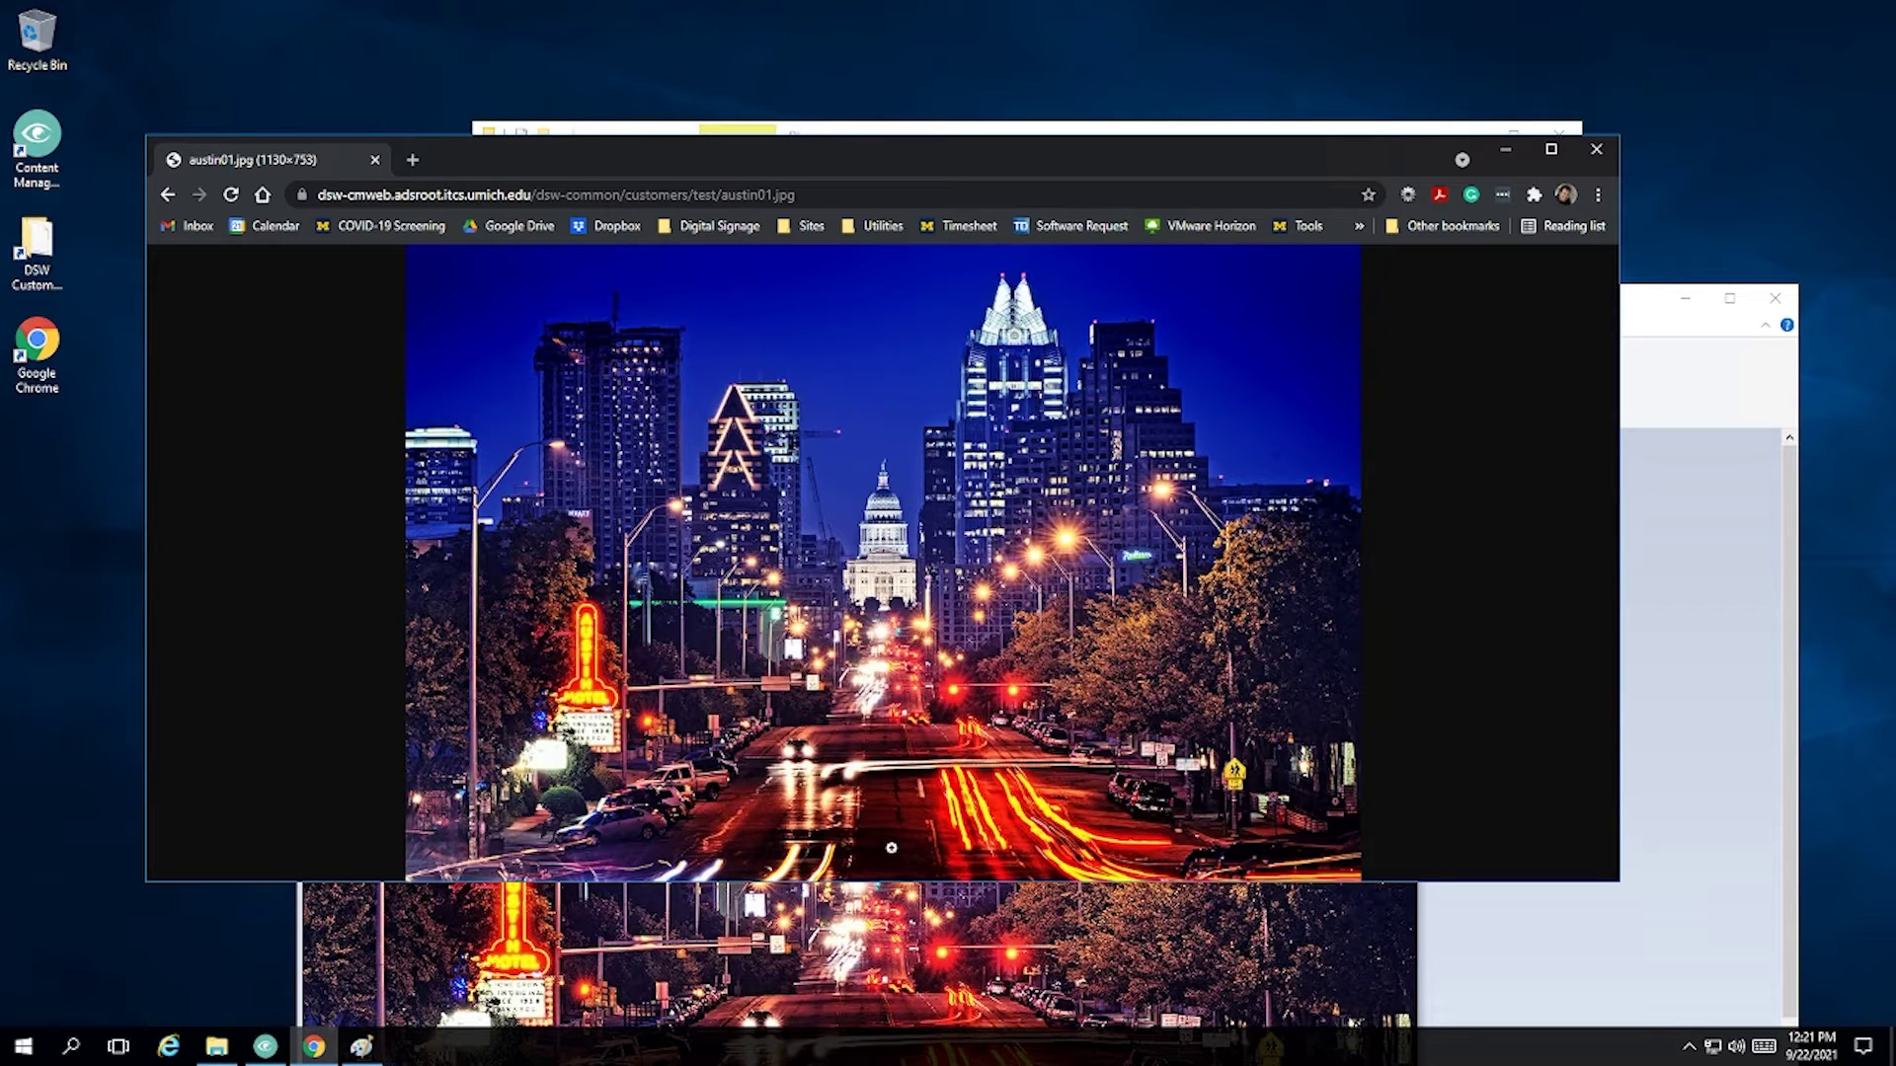
pyautogui.click(826, 202)
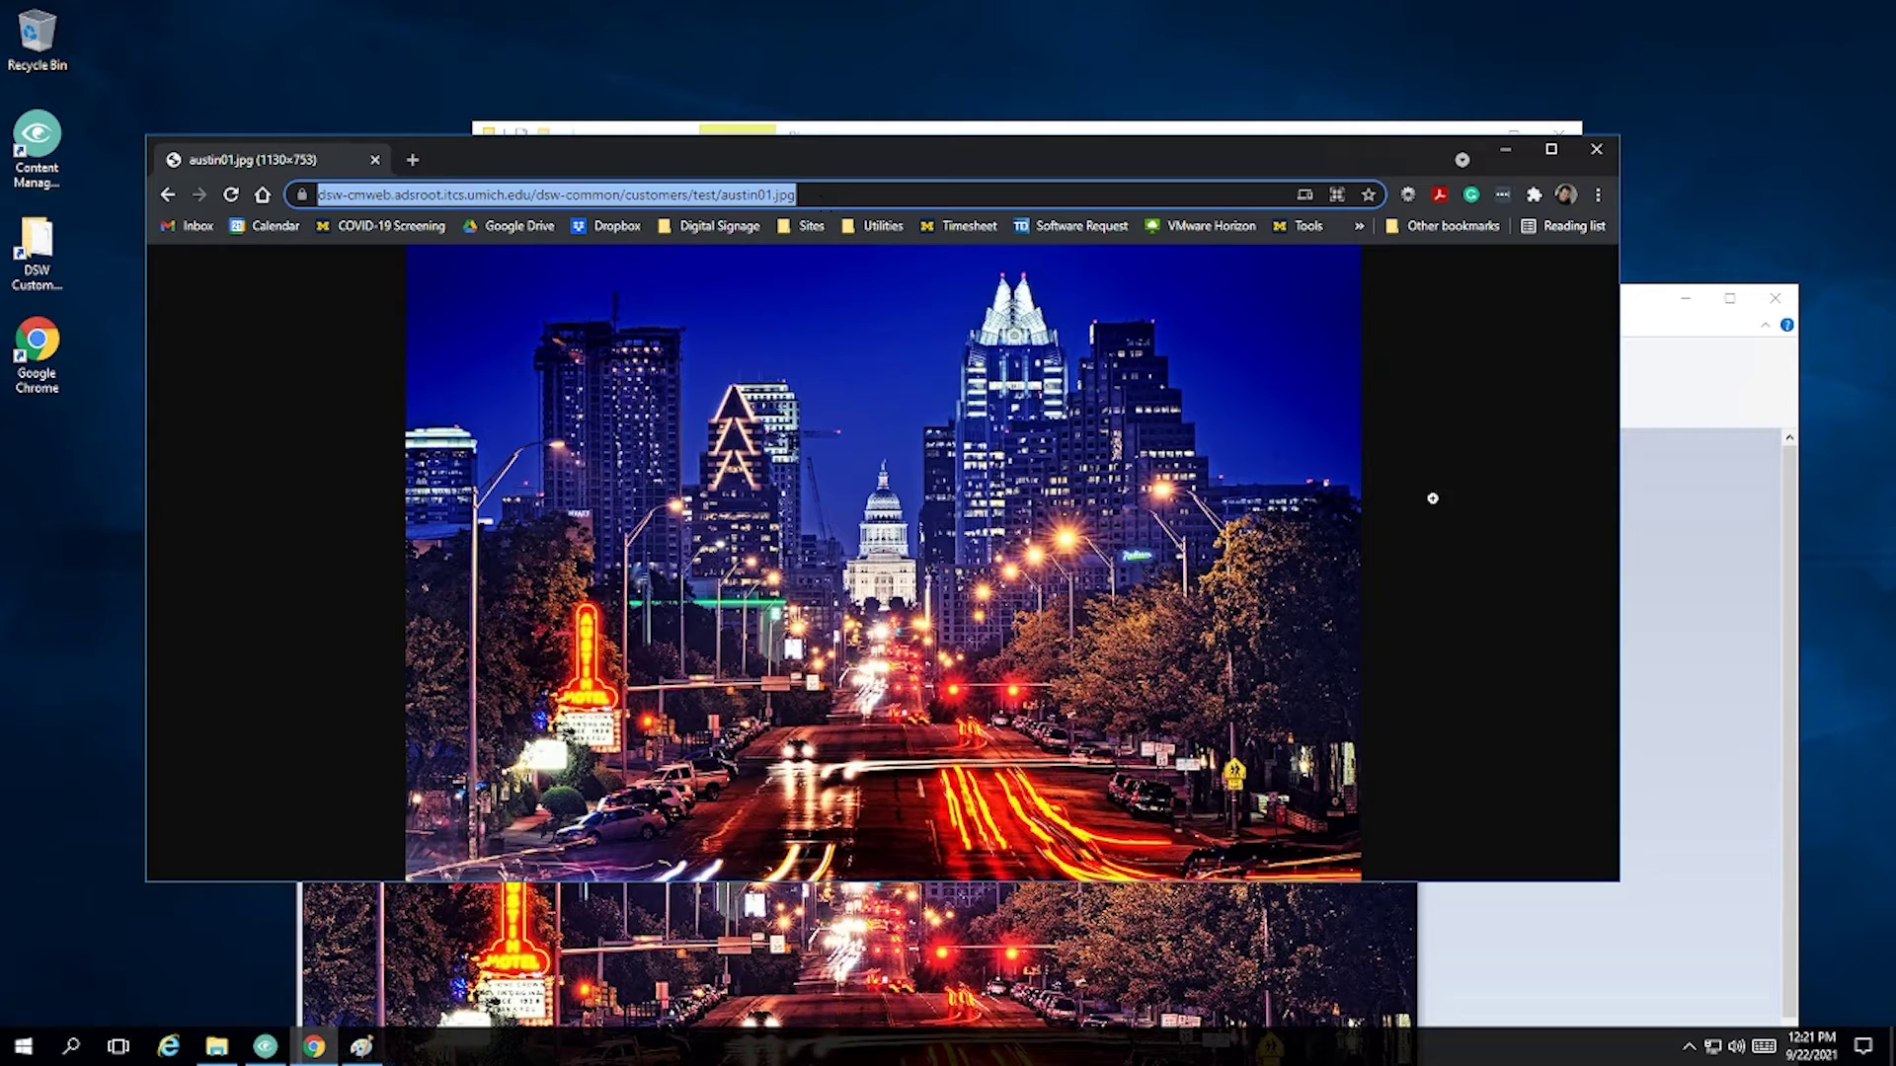
pyautogui.click(1701, 396)
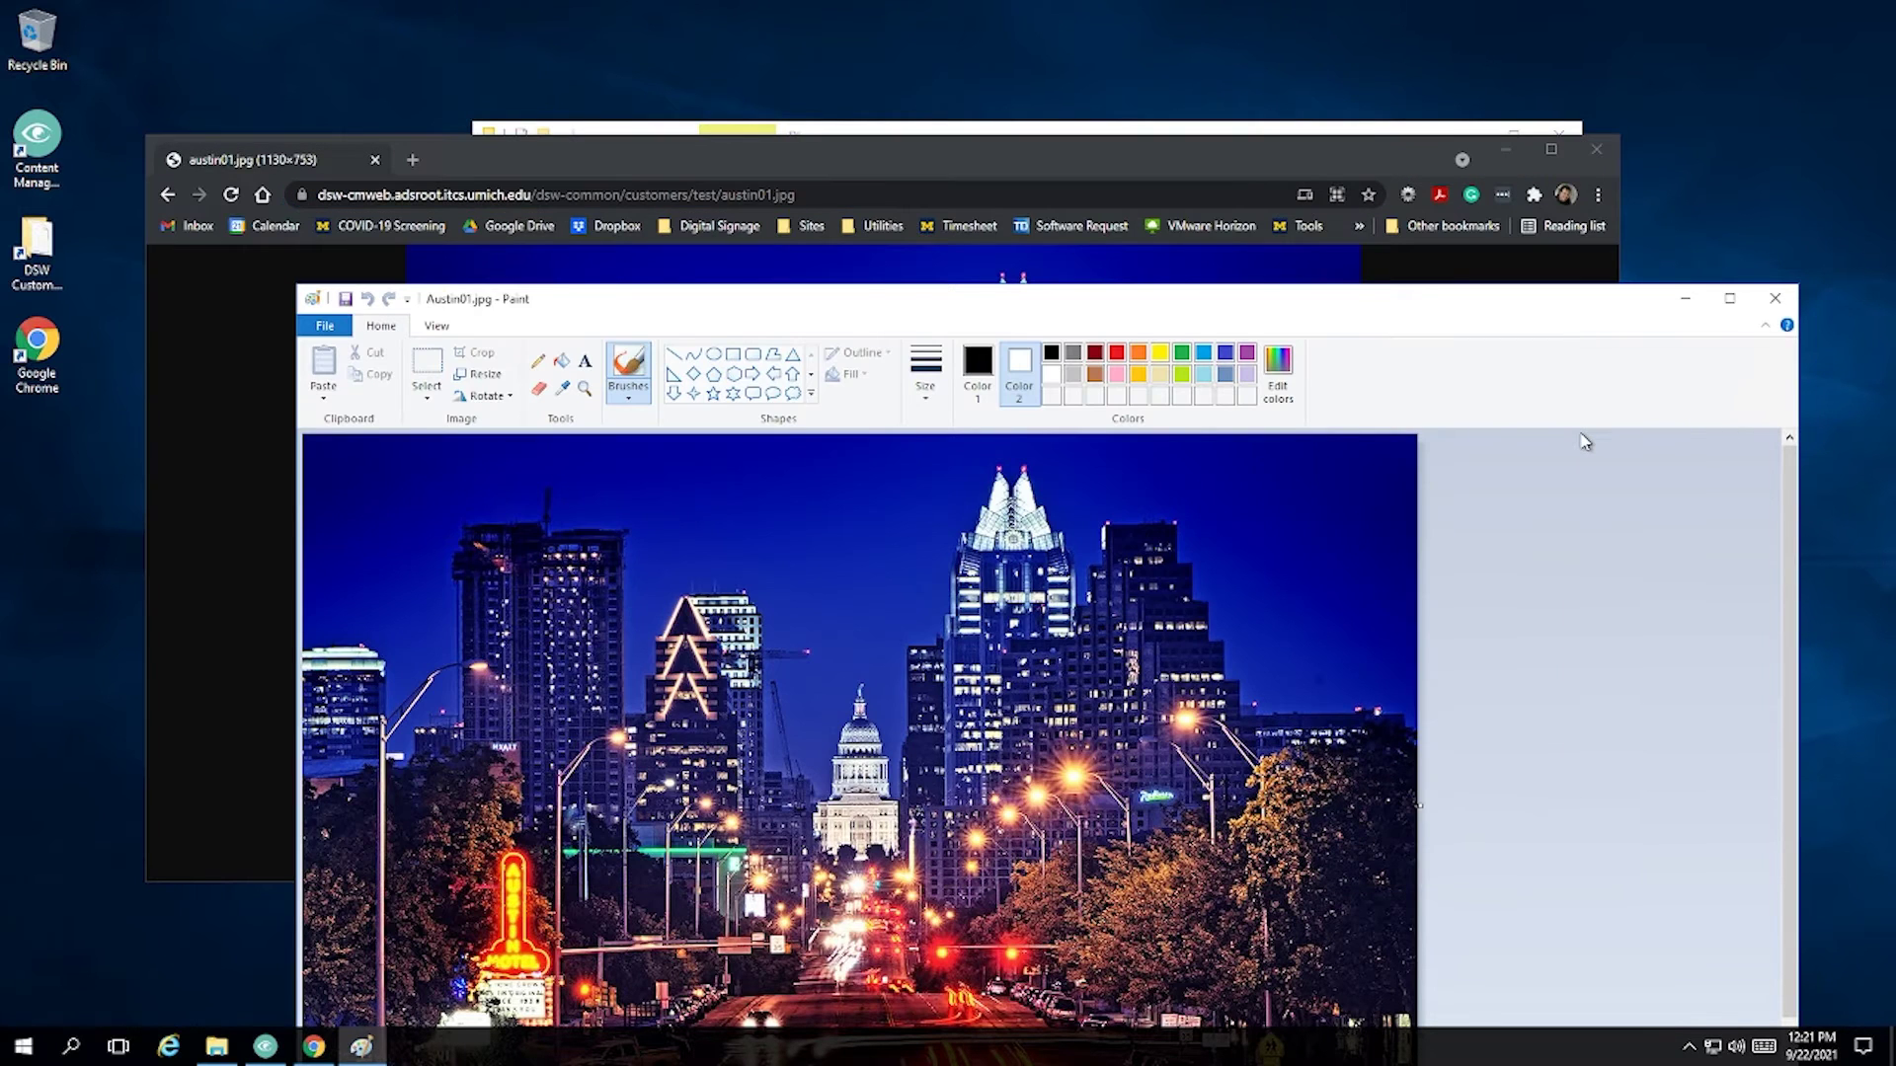
pyautogui.click(1266, 126)
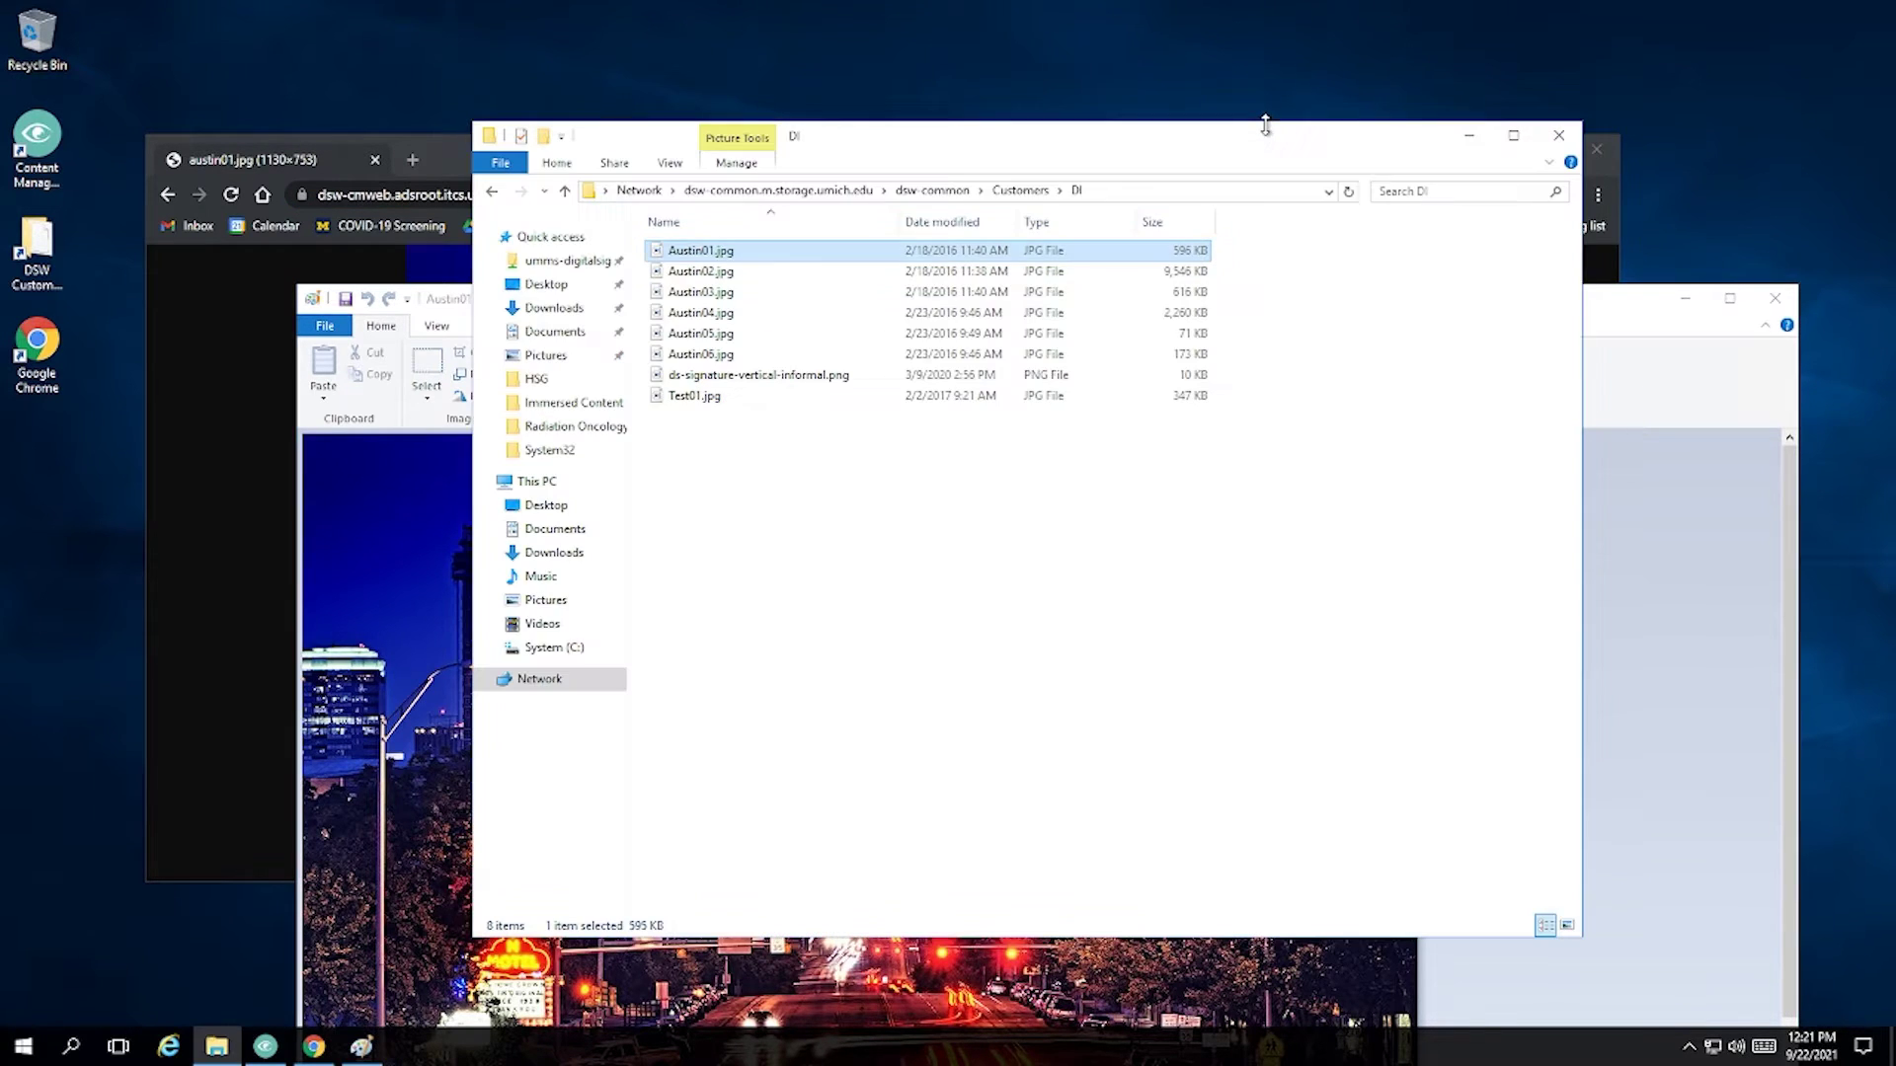
pyautogui.click(932, 190)
pyautogui.doubleClick(699, 316)
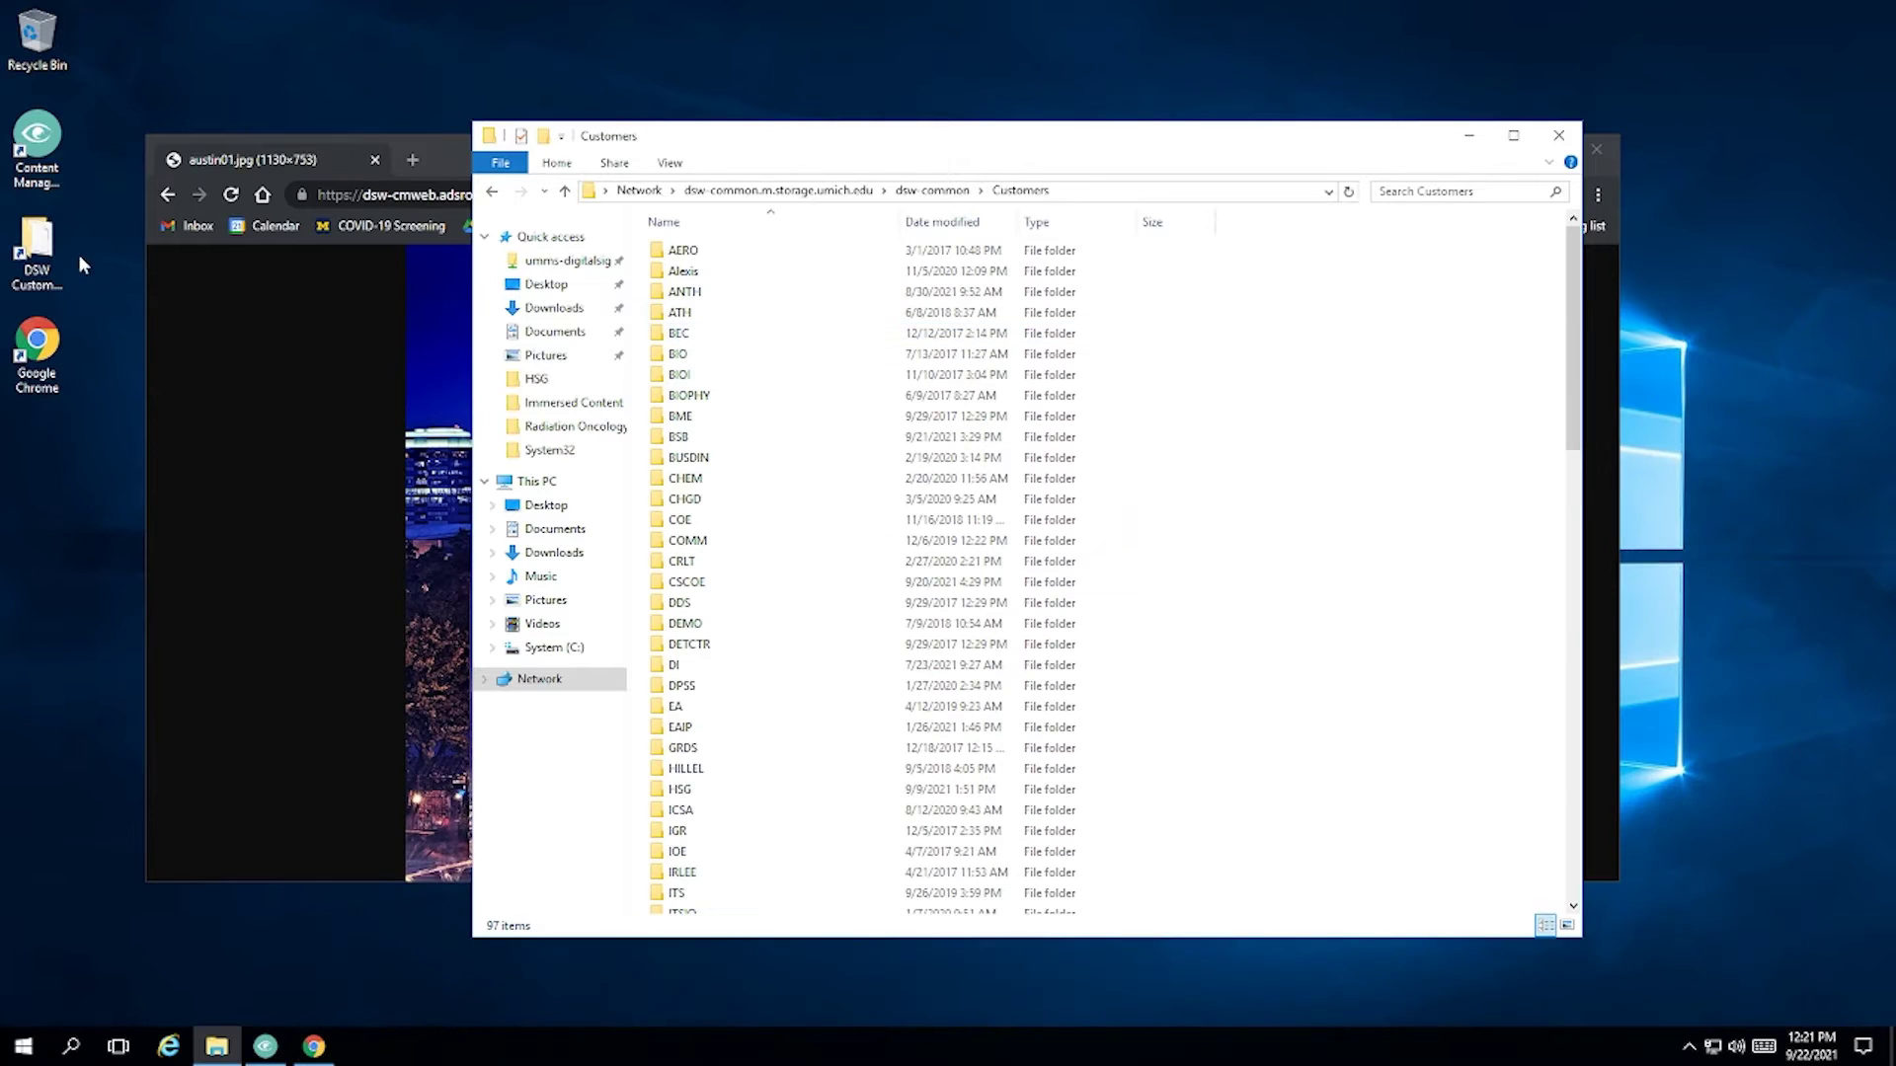
# Select the DSW Customer Content desktop shortcut and scroll down.
pyautogui.click(22, 259)
pyautogui.scroll(-10, 977, 691)
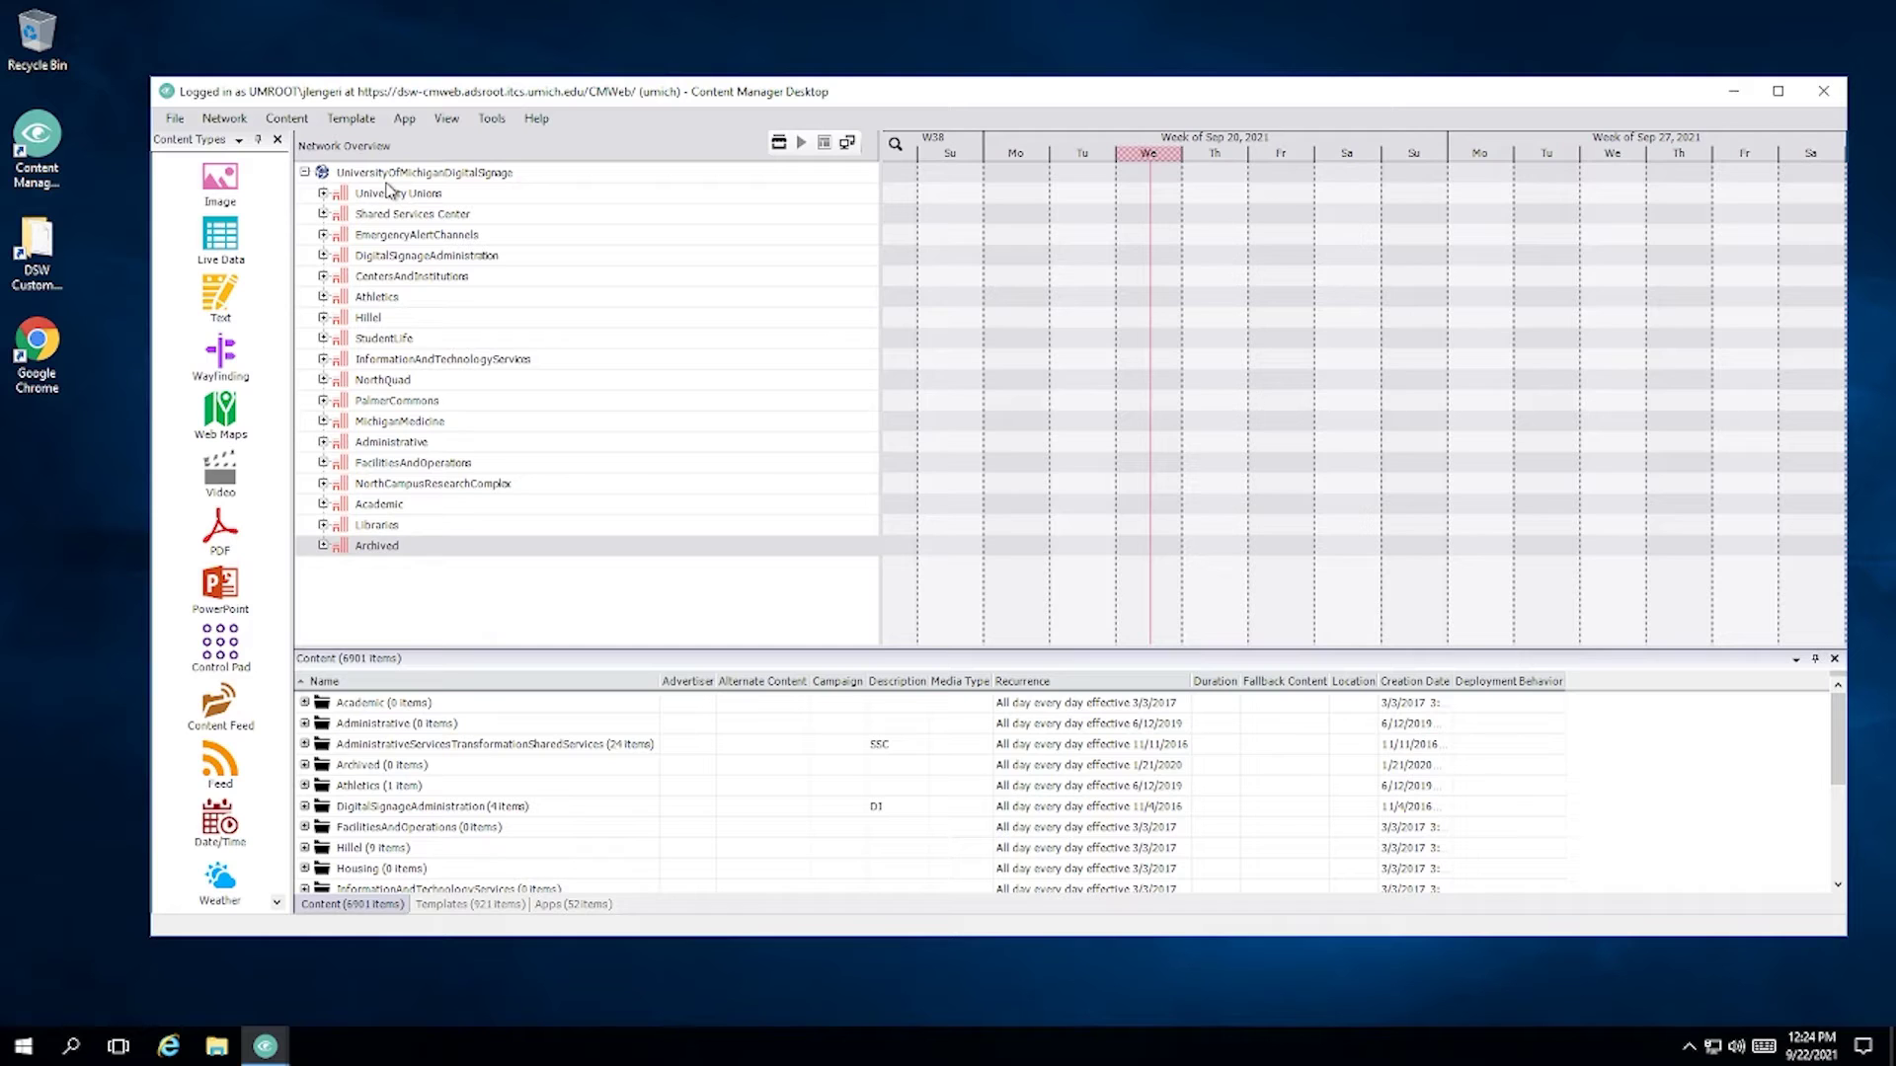
# Jump to the MichiganMedicine group in the network tree by typing 'm'.
pyautogui.press('m')
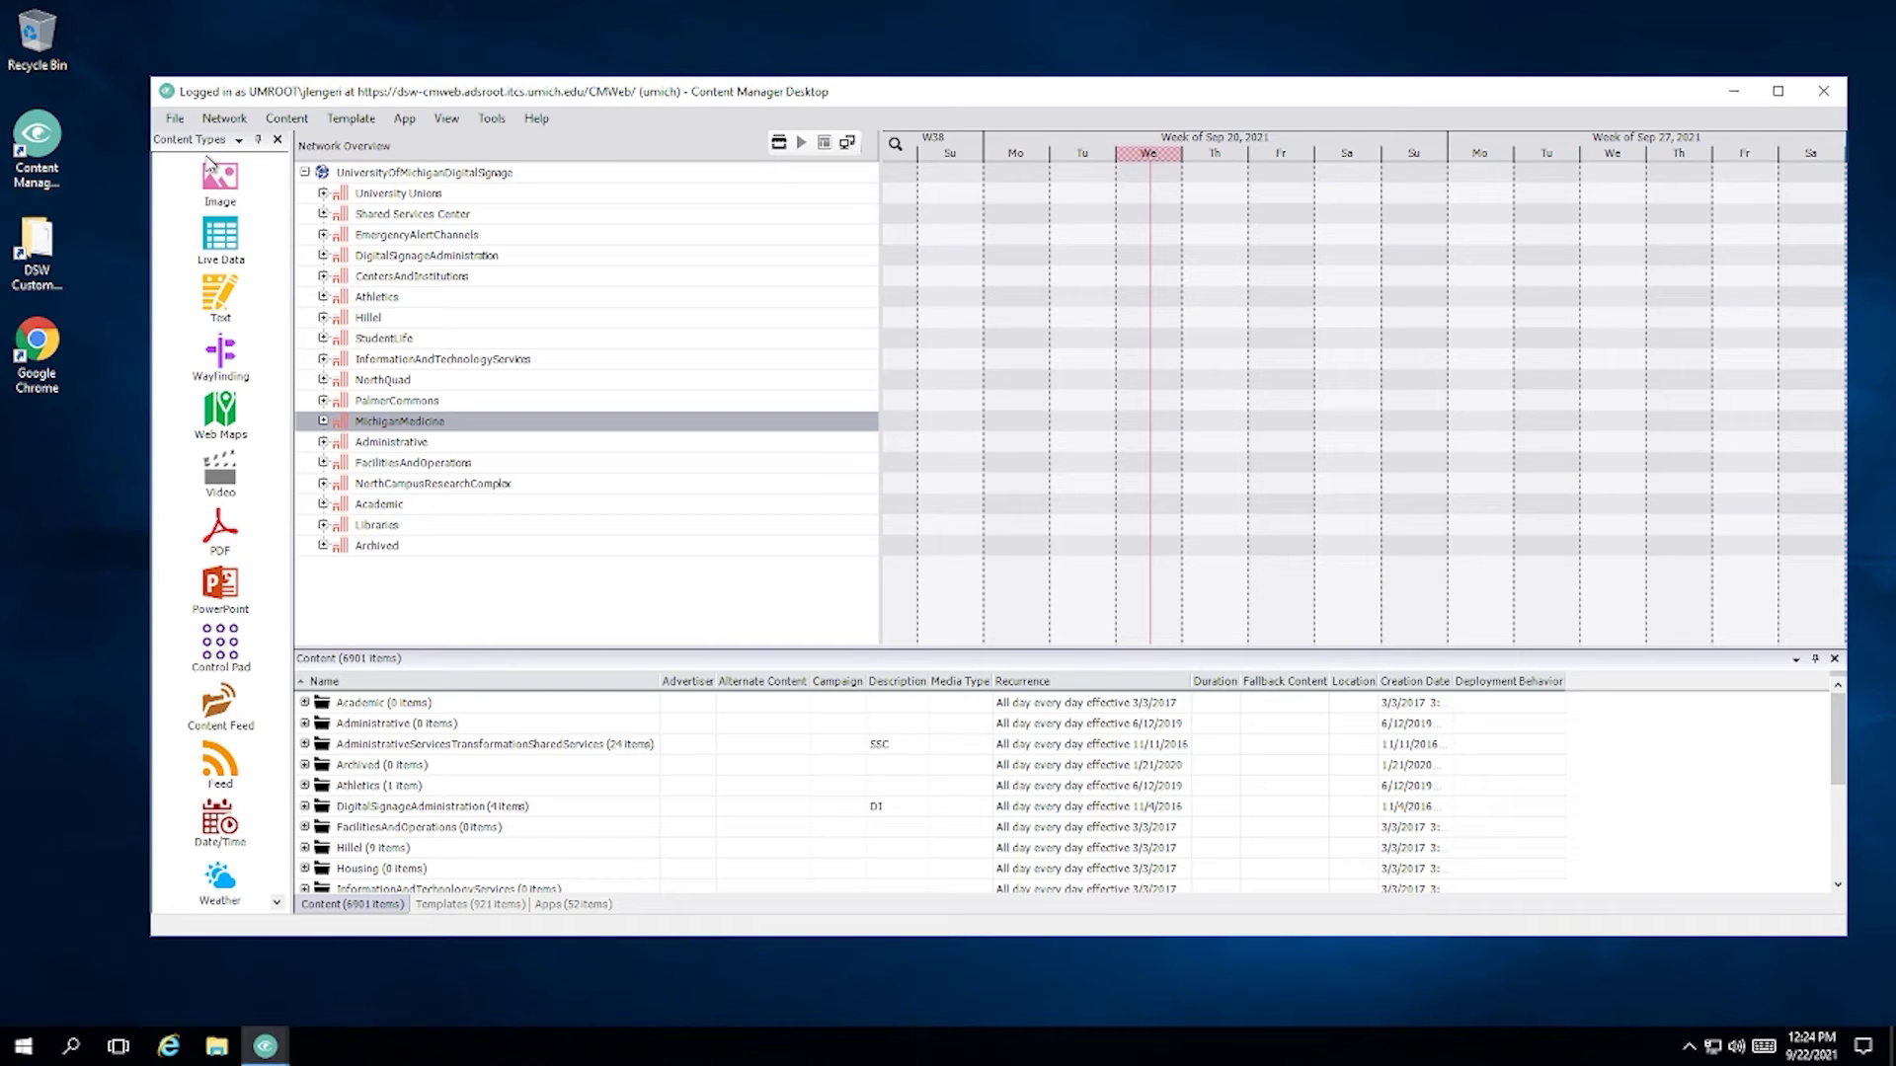
# Close the Content Types panel so the tree and content list fill the window.
pyautogui.click(244, 804)
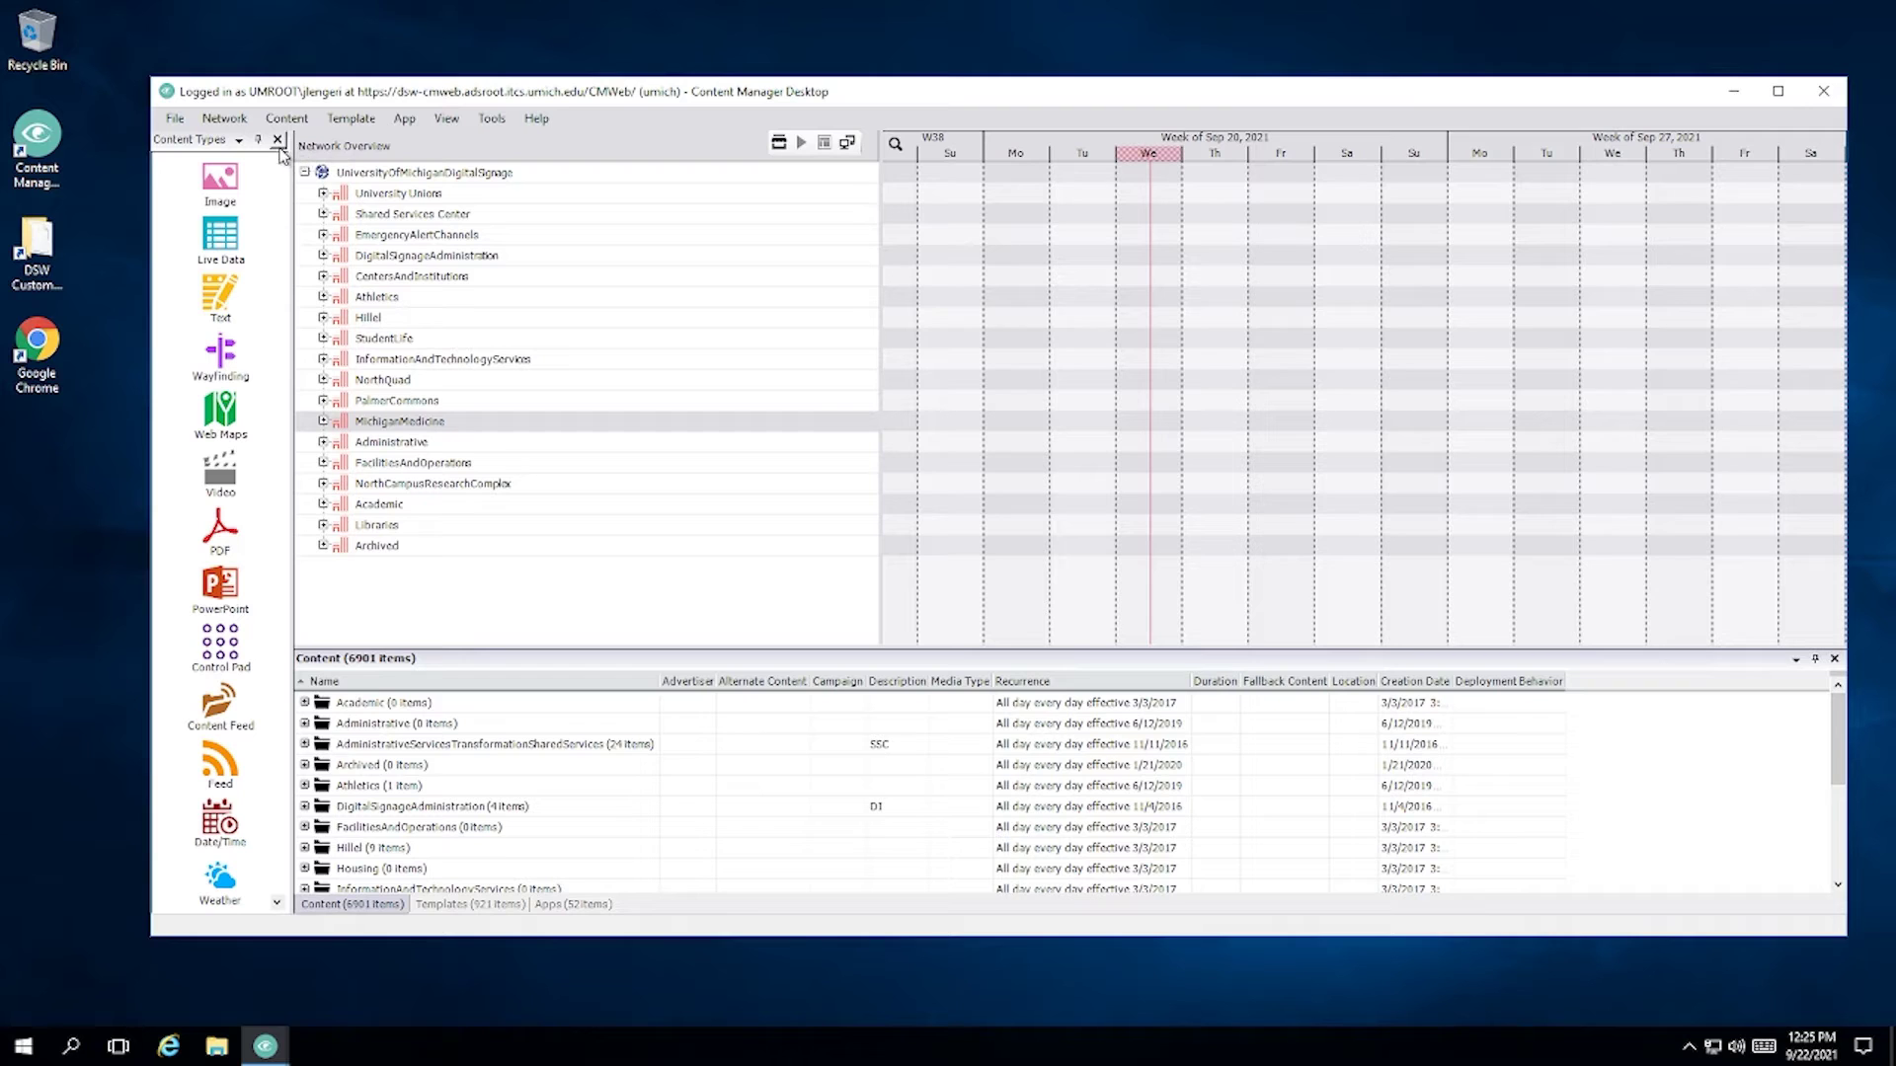
pyautogui.click(183, 145)
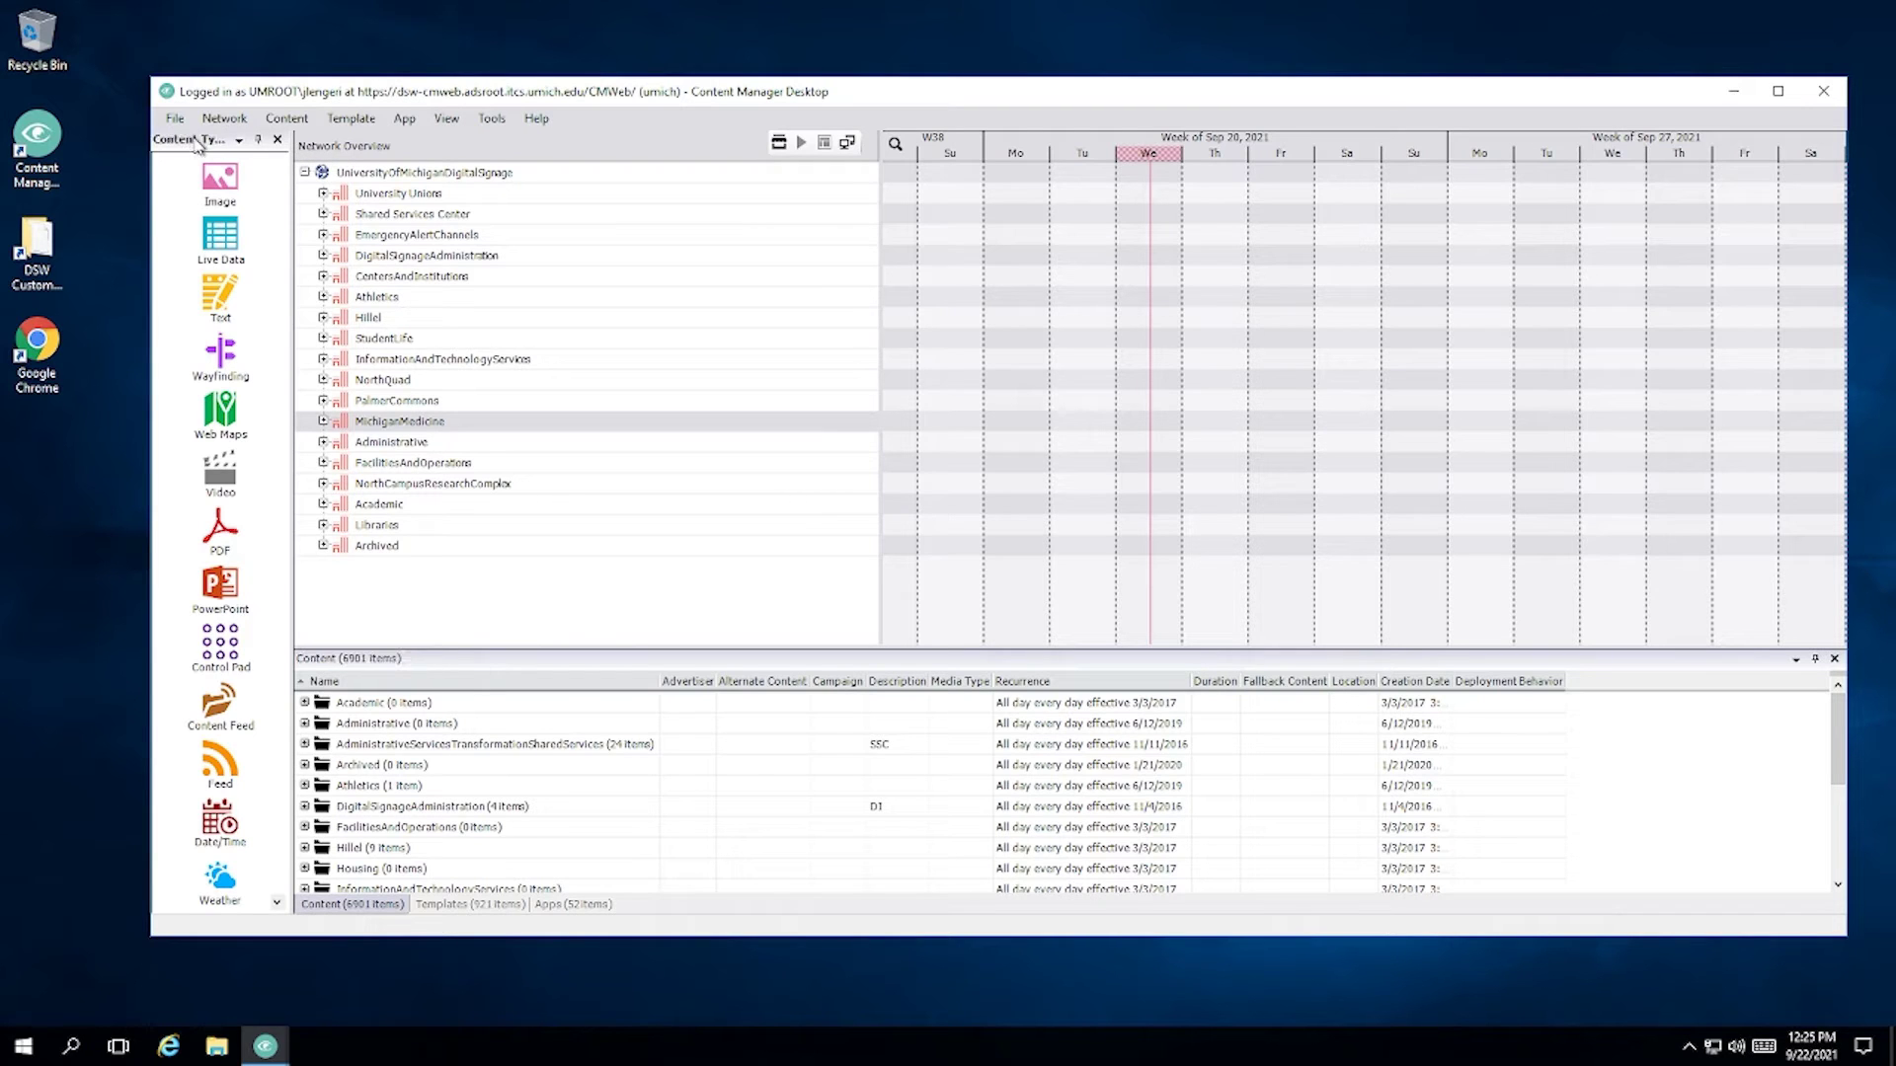
pyautogui.click(276, 141)
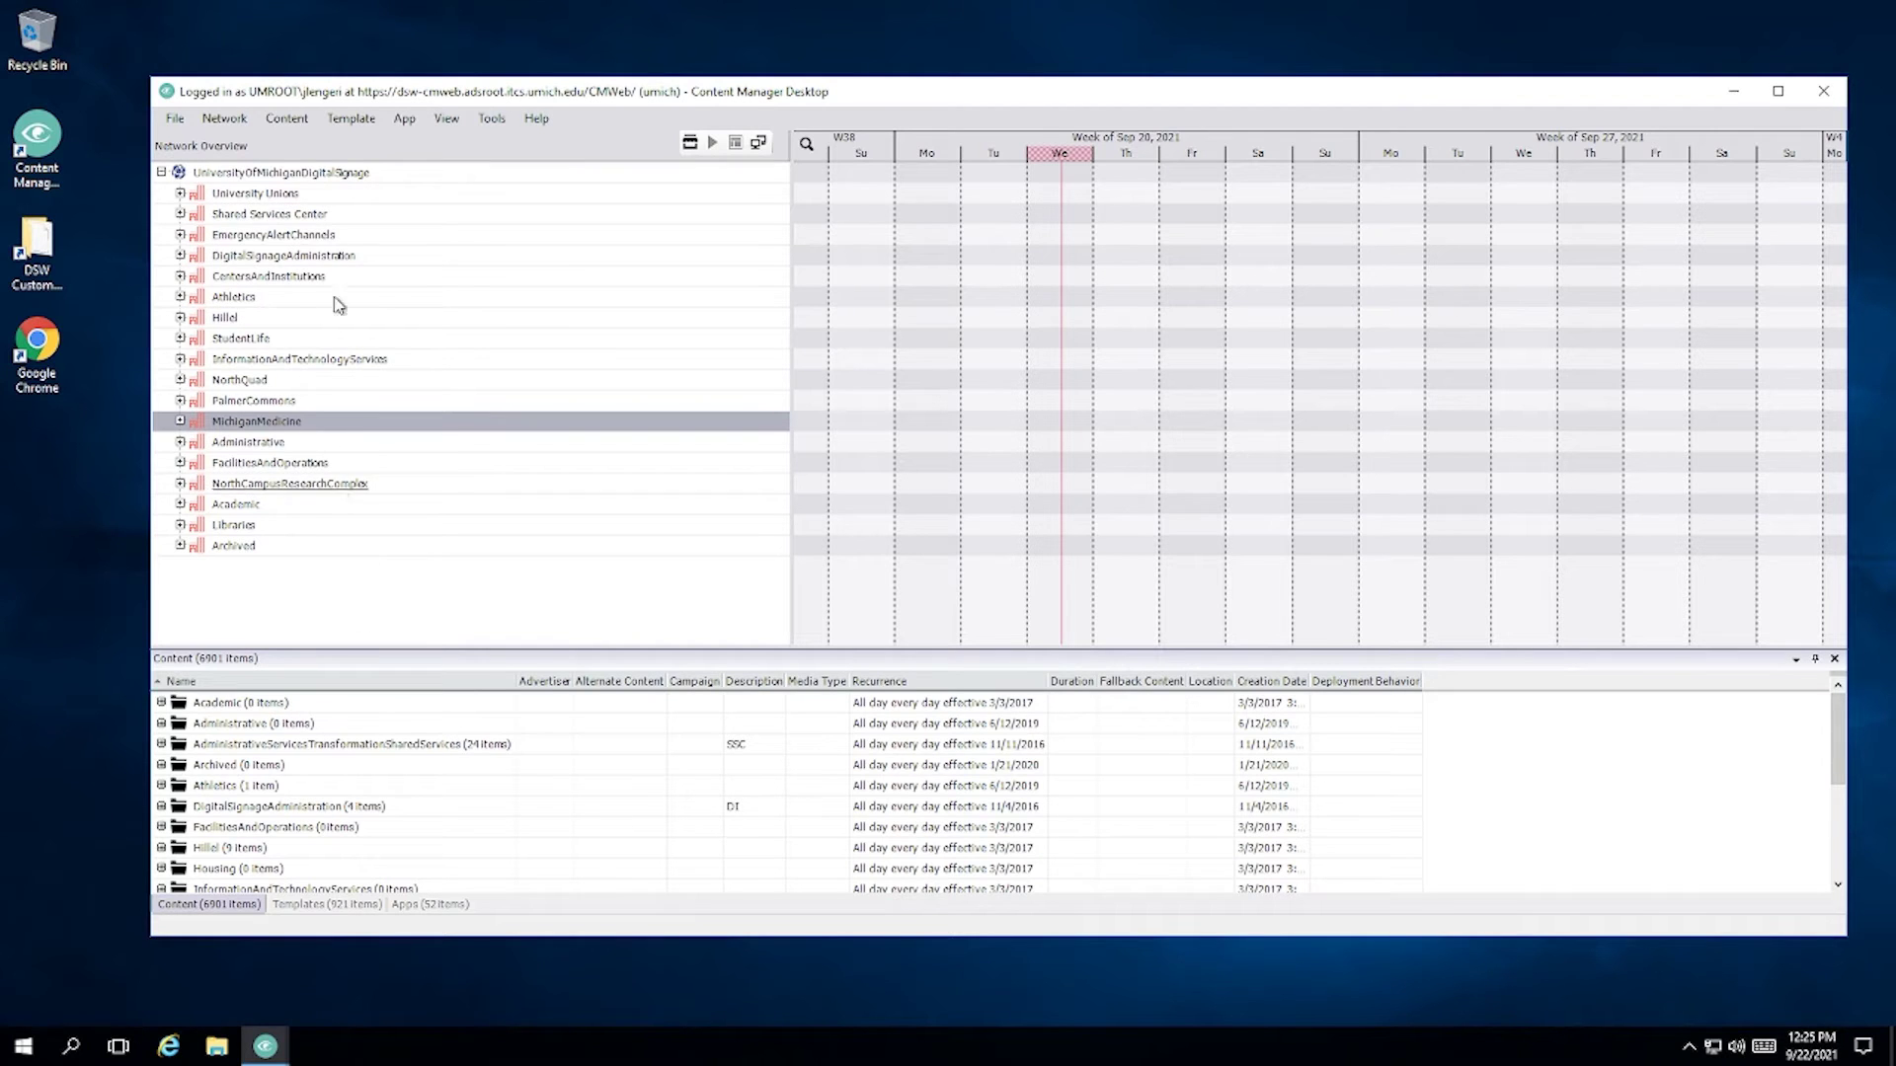
# Expand InformationAndTechnologyServices, CampusComputingSites, SitesPrinting and Production in the network tree.
pyautogui.click(286, 176)
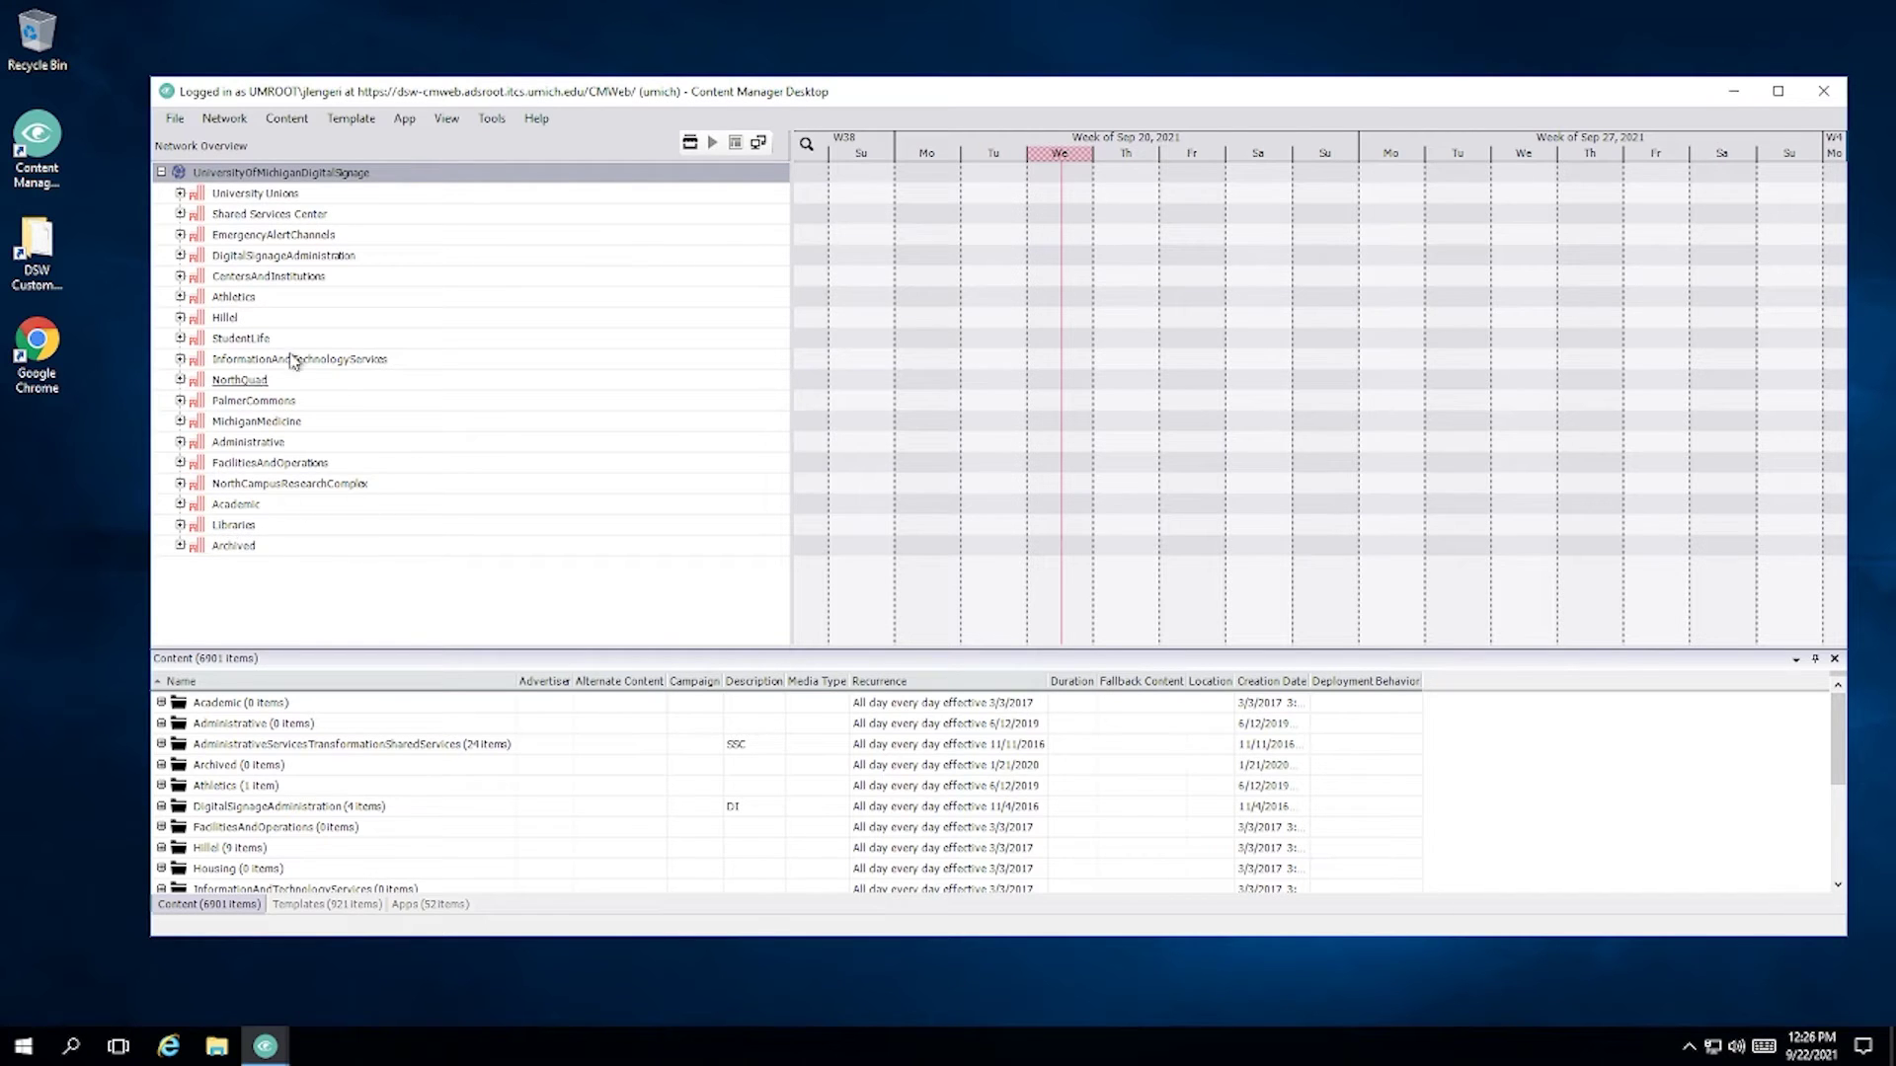
pyautogui.click(180, 360)
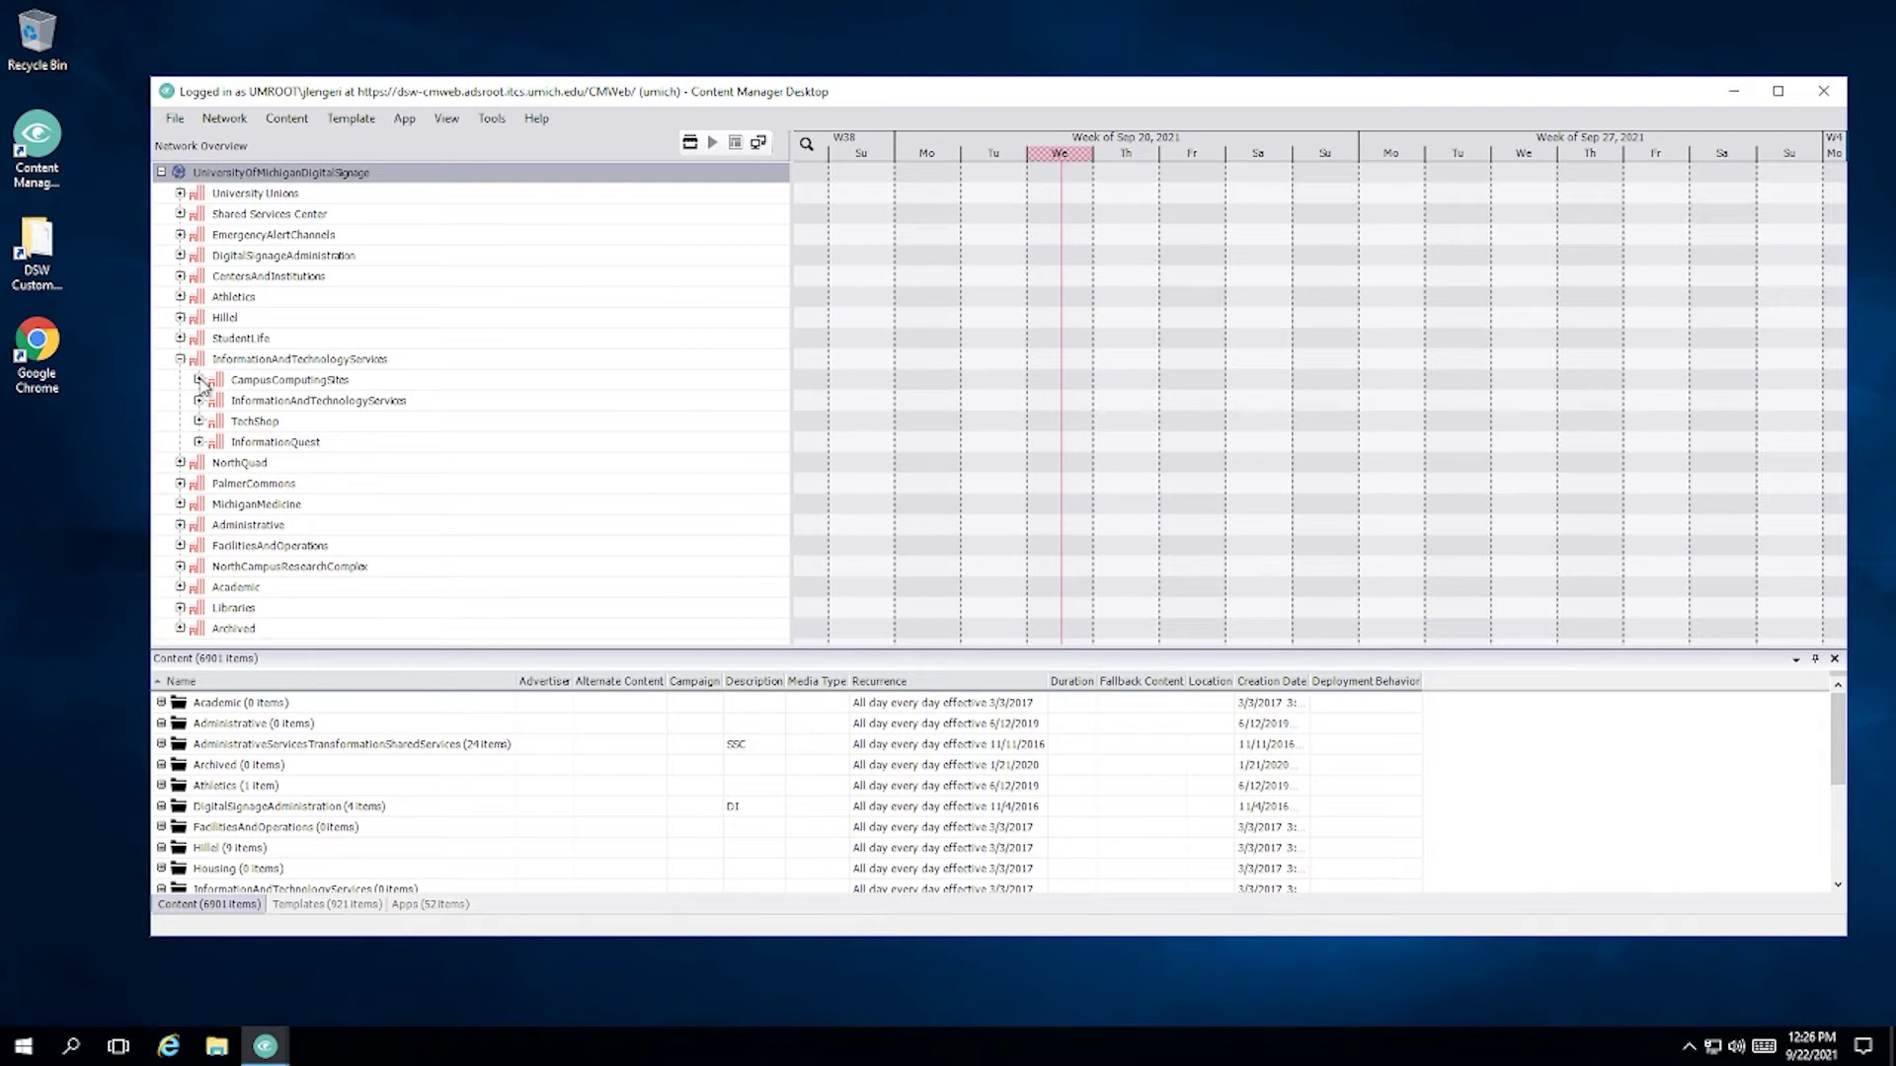
pyautogui.click(198, 381)
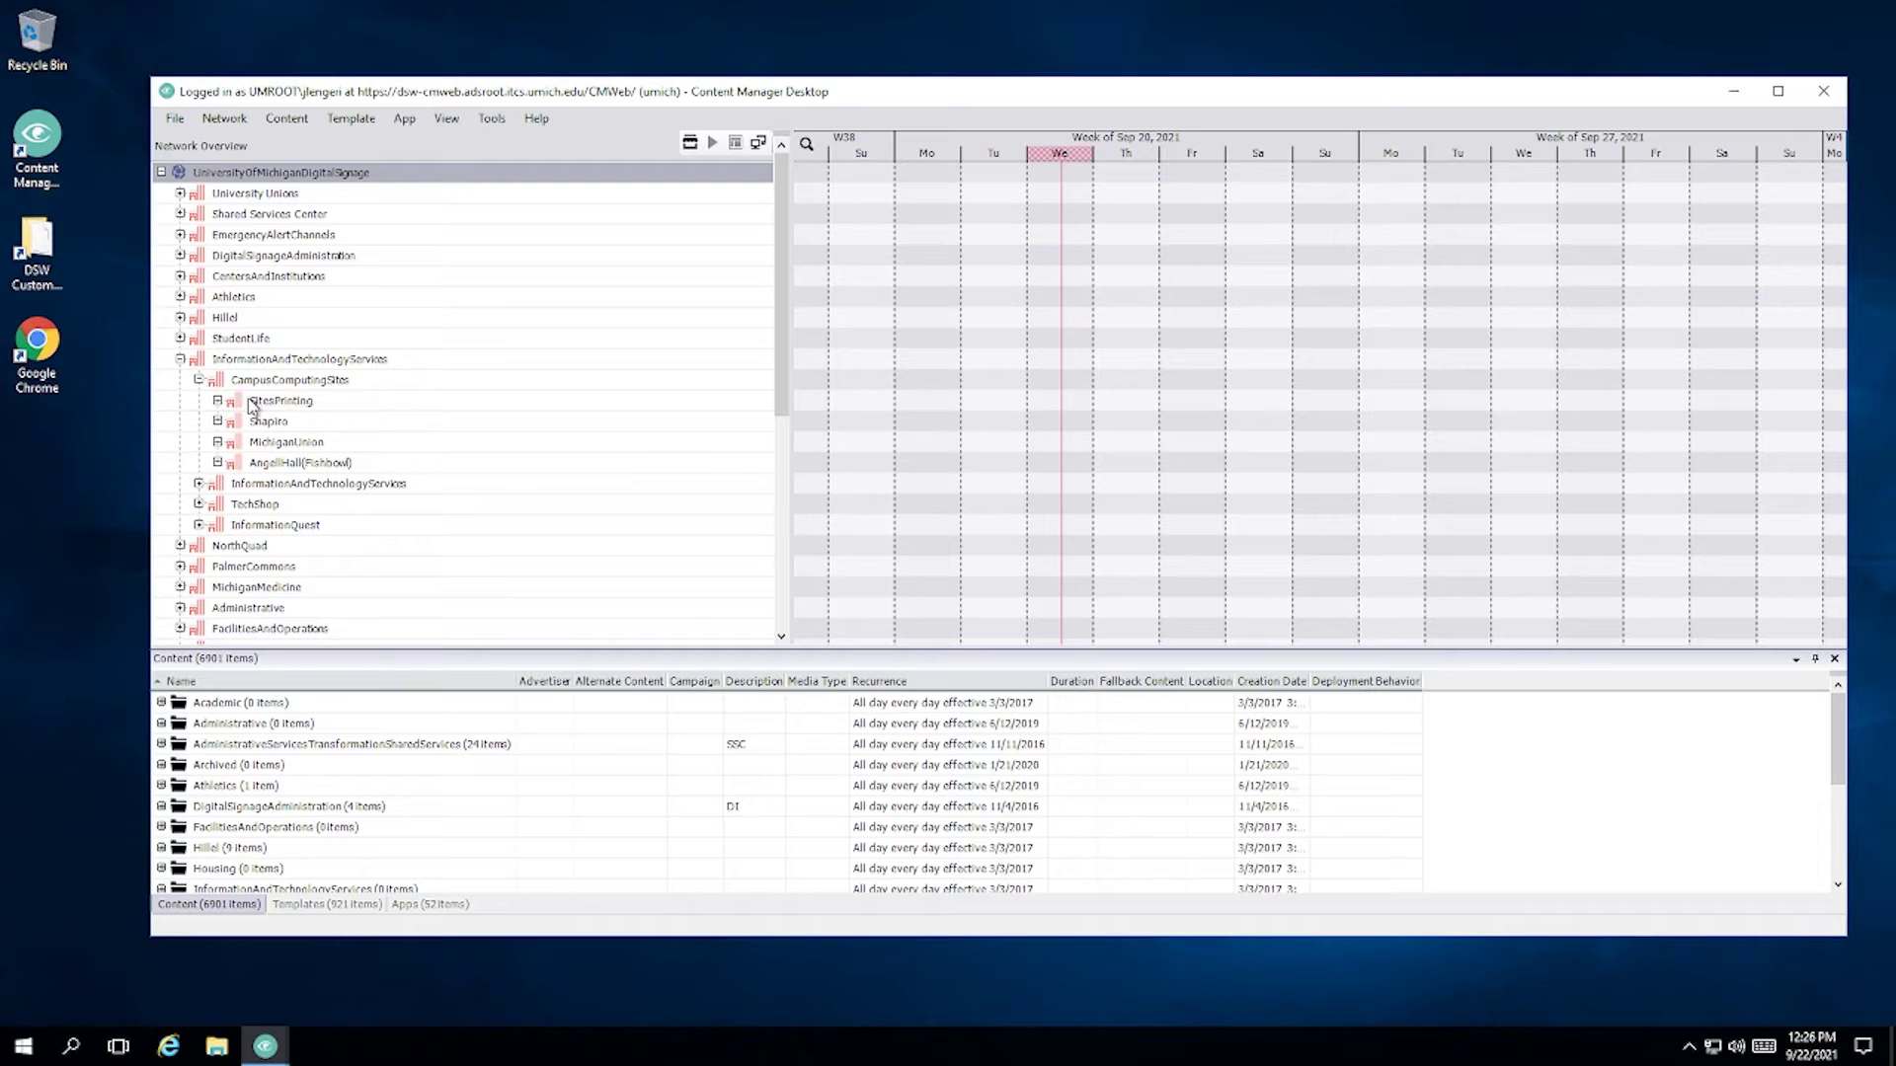
pyautogui.click(219, 402)
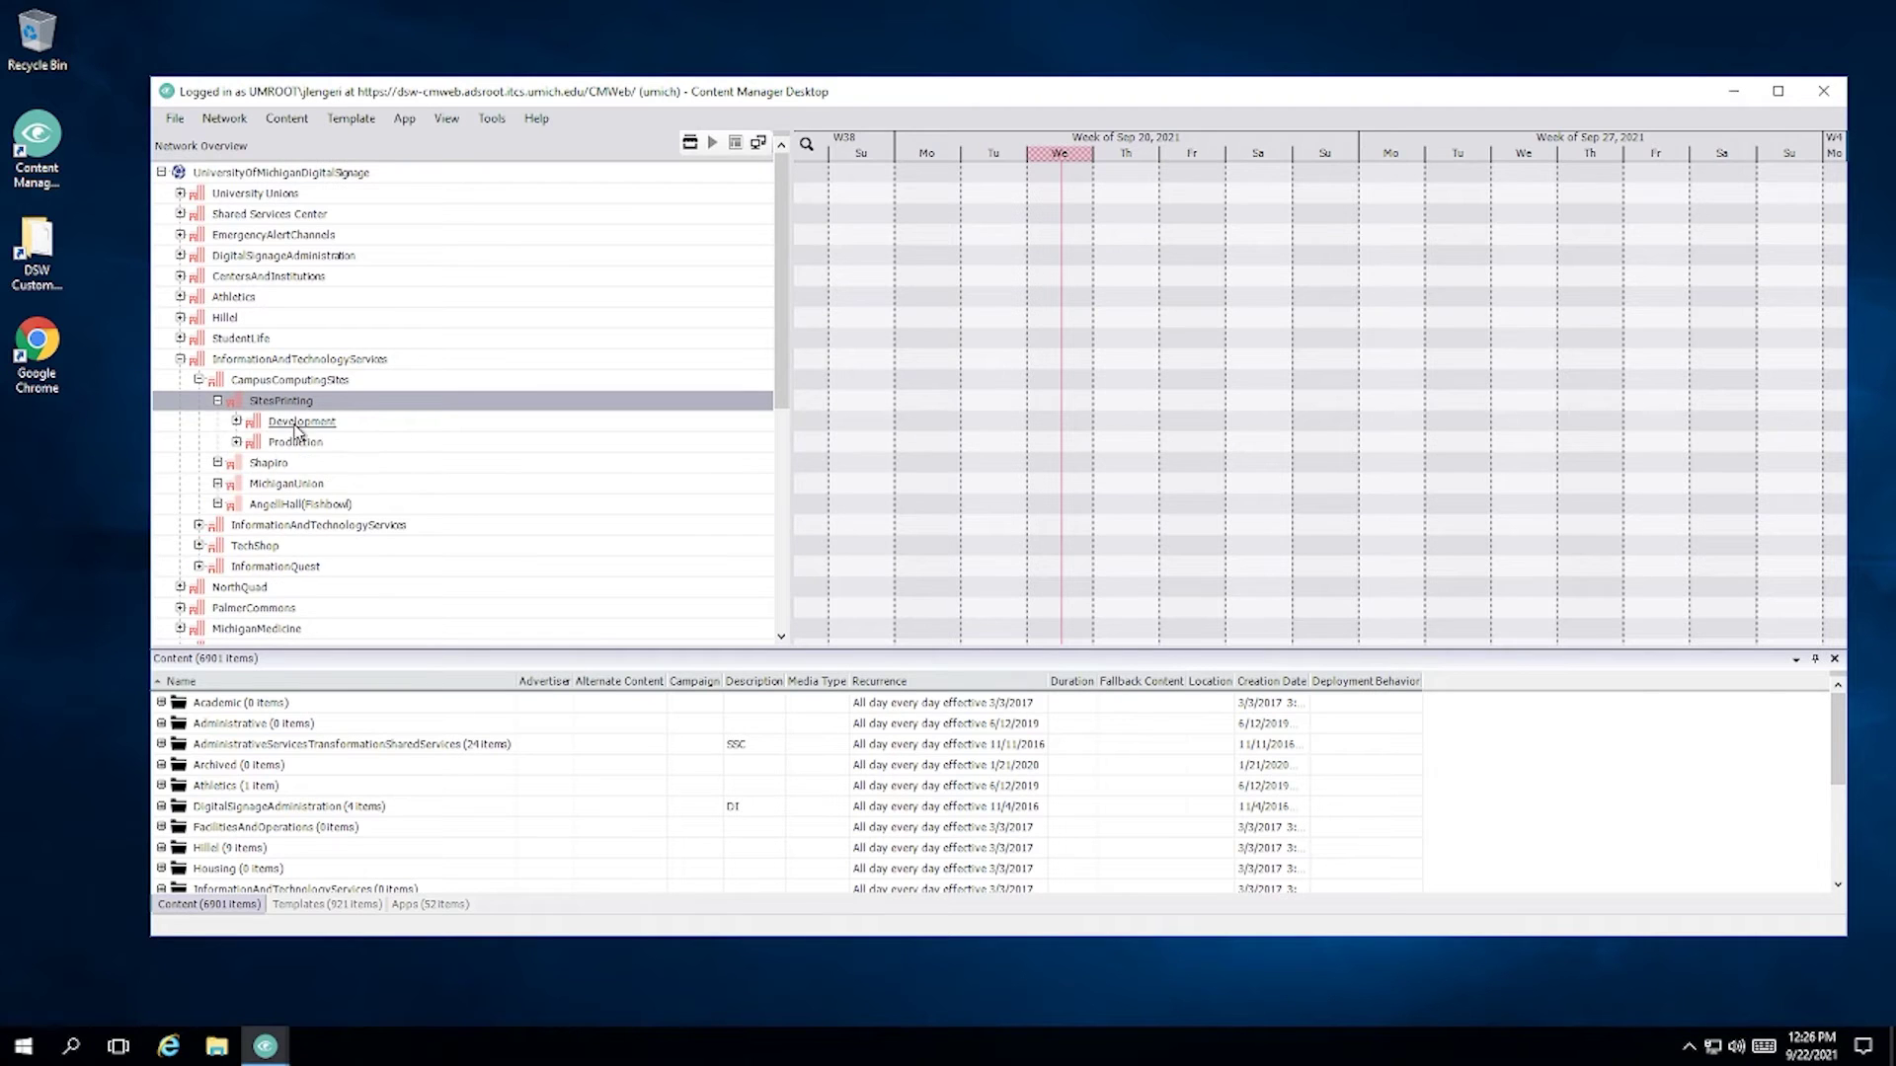
pyautogui.click(237, 442)
# Browse the SPH II, Union, ArtArchitecture and Fishbowl players, then collapse InformationAndTechnologyServices.
pyautogui.click(291, 469)
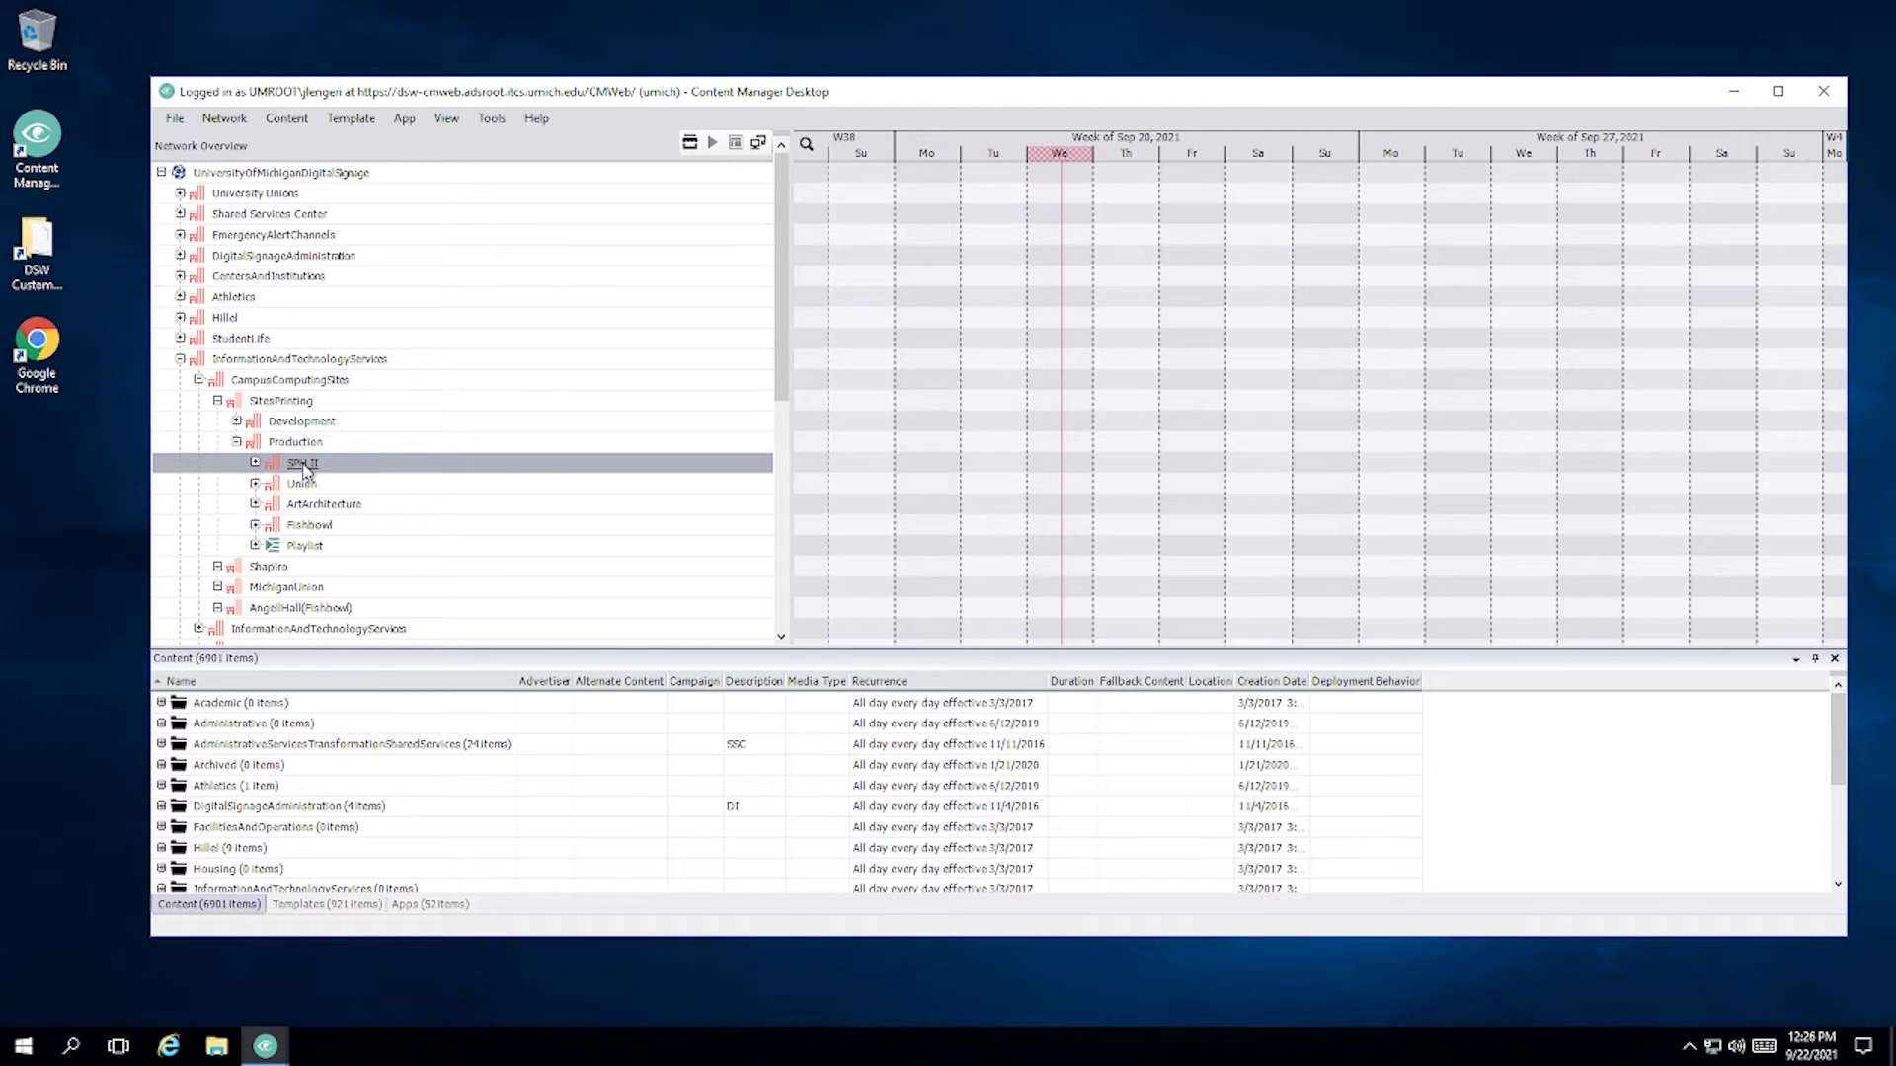
pyautogui.click(301, 486)
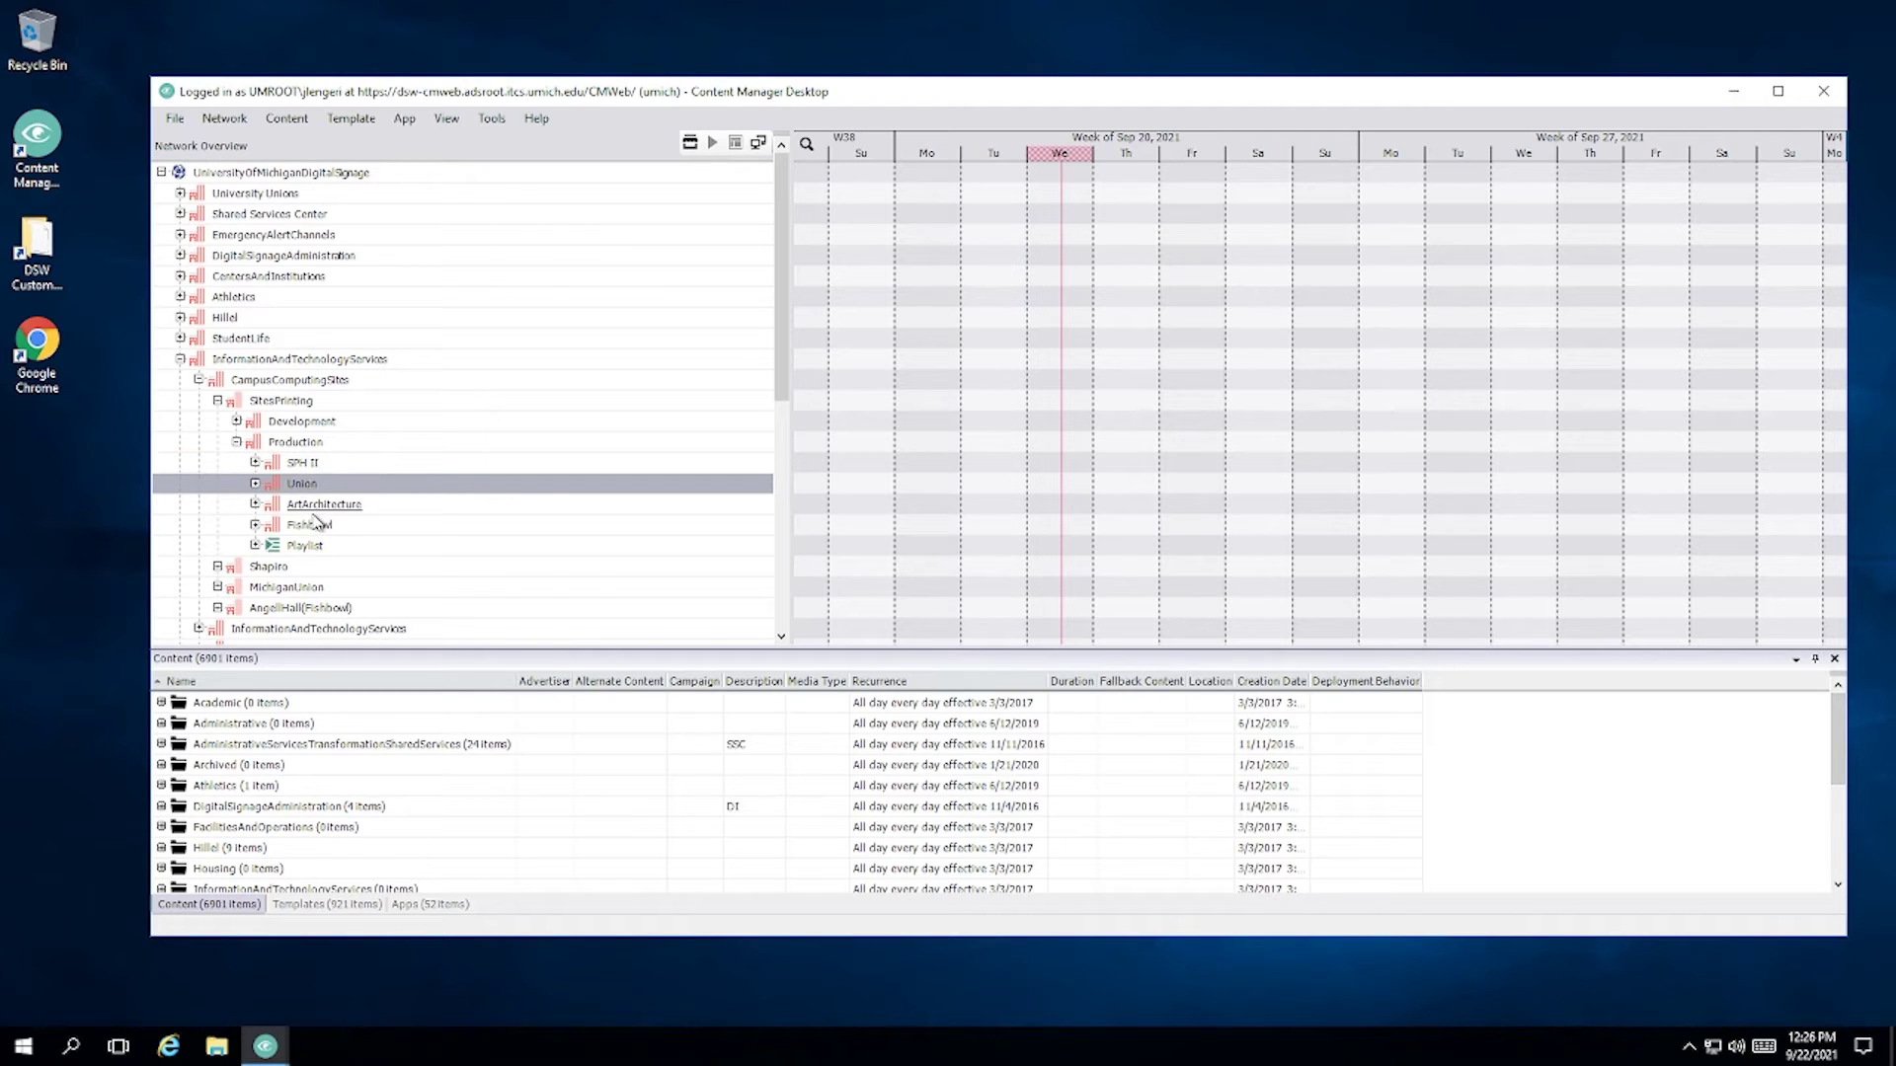
pyautogui.click(312, 507)
pyautogui.click(313, 525)
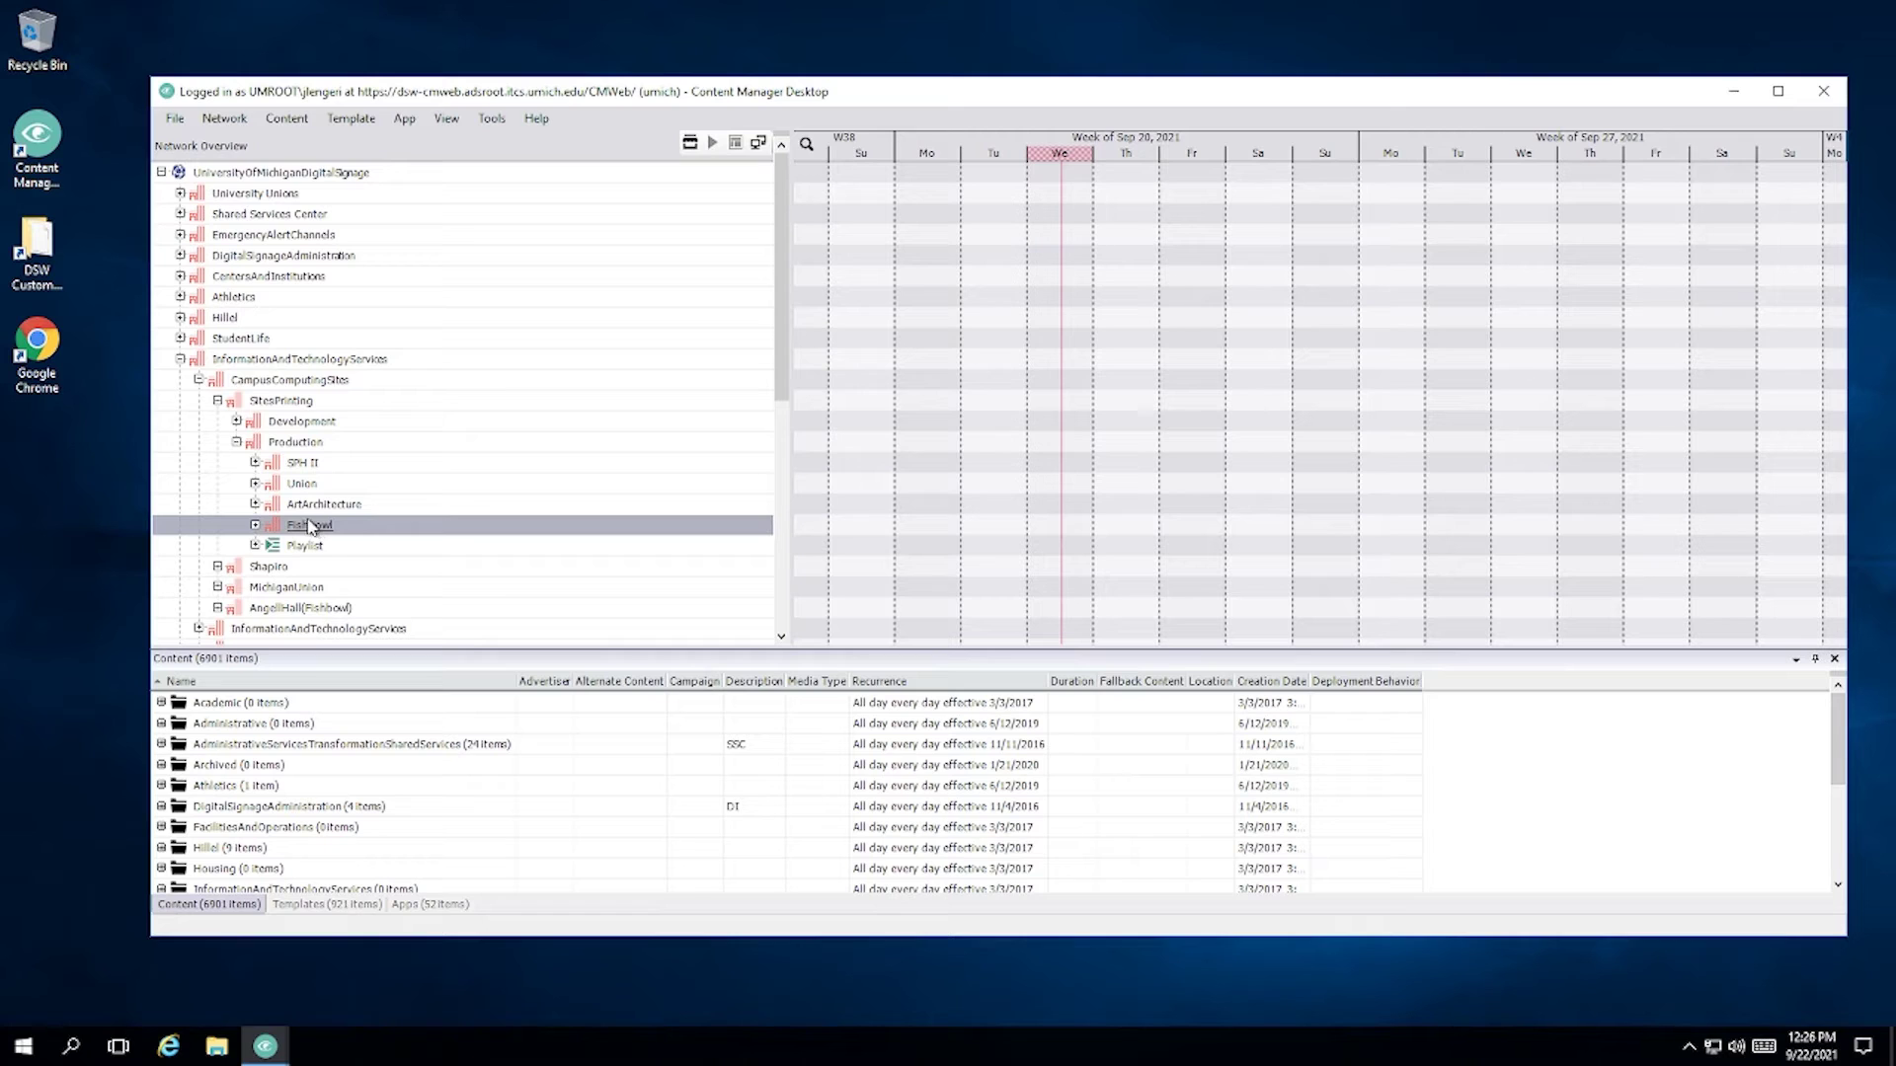
pyautogui.click(281, 401)
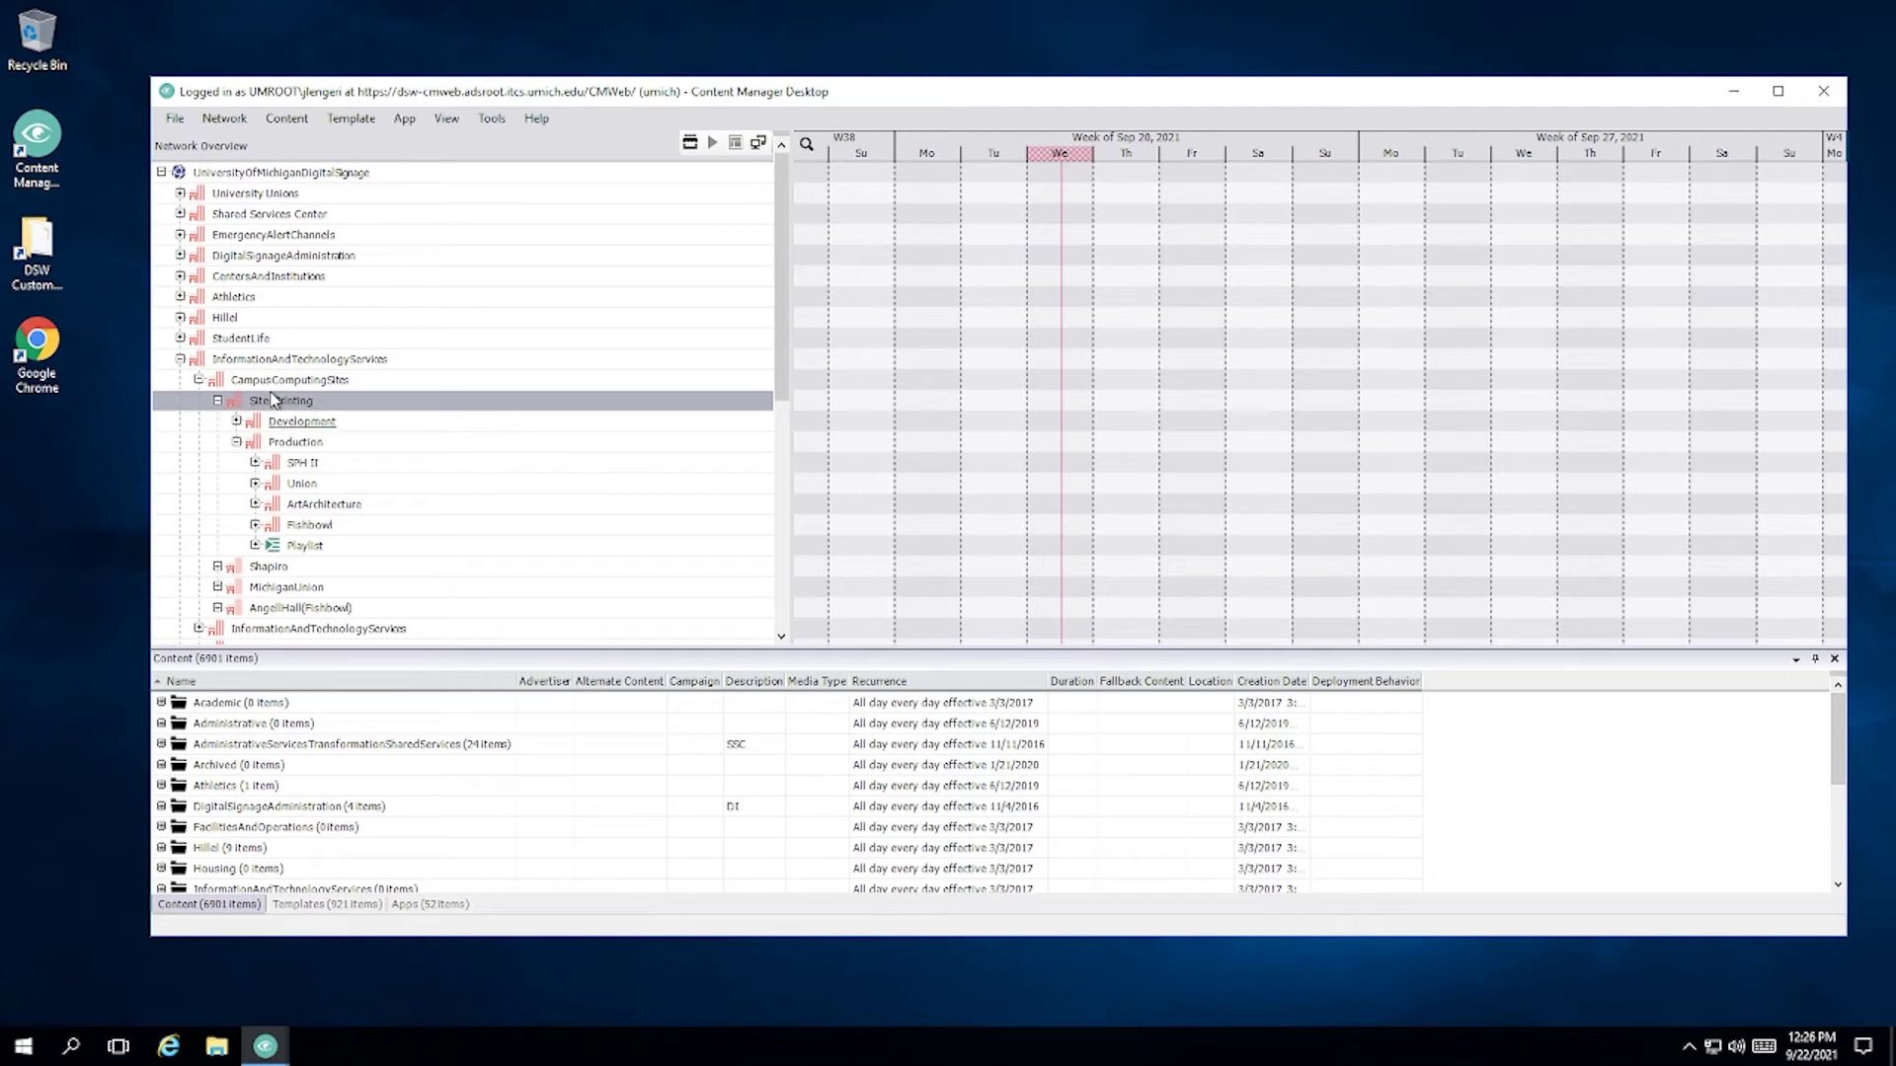
pyautogui.click(242, 380)
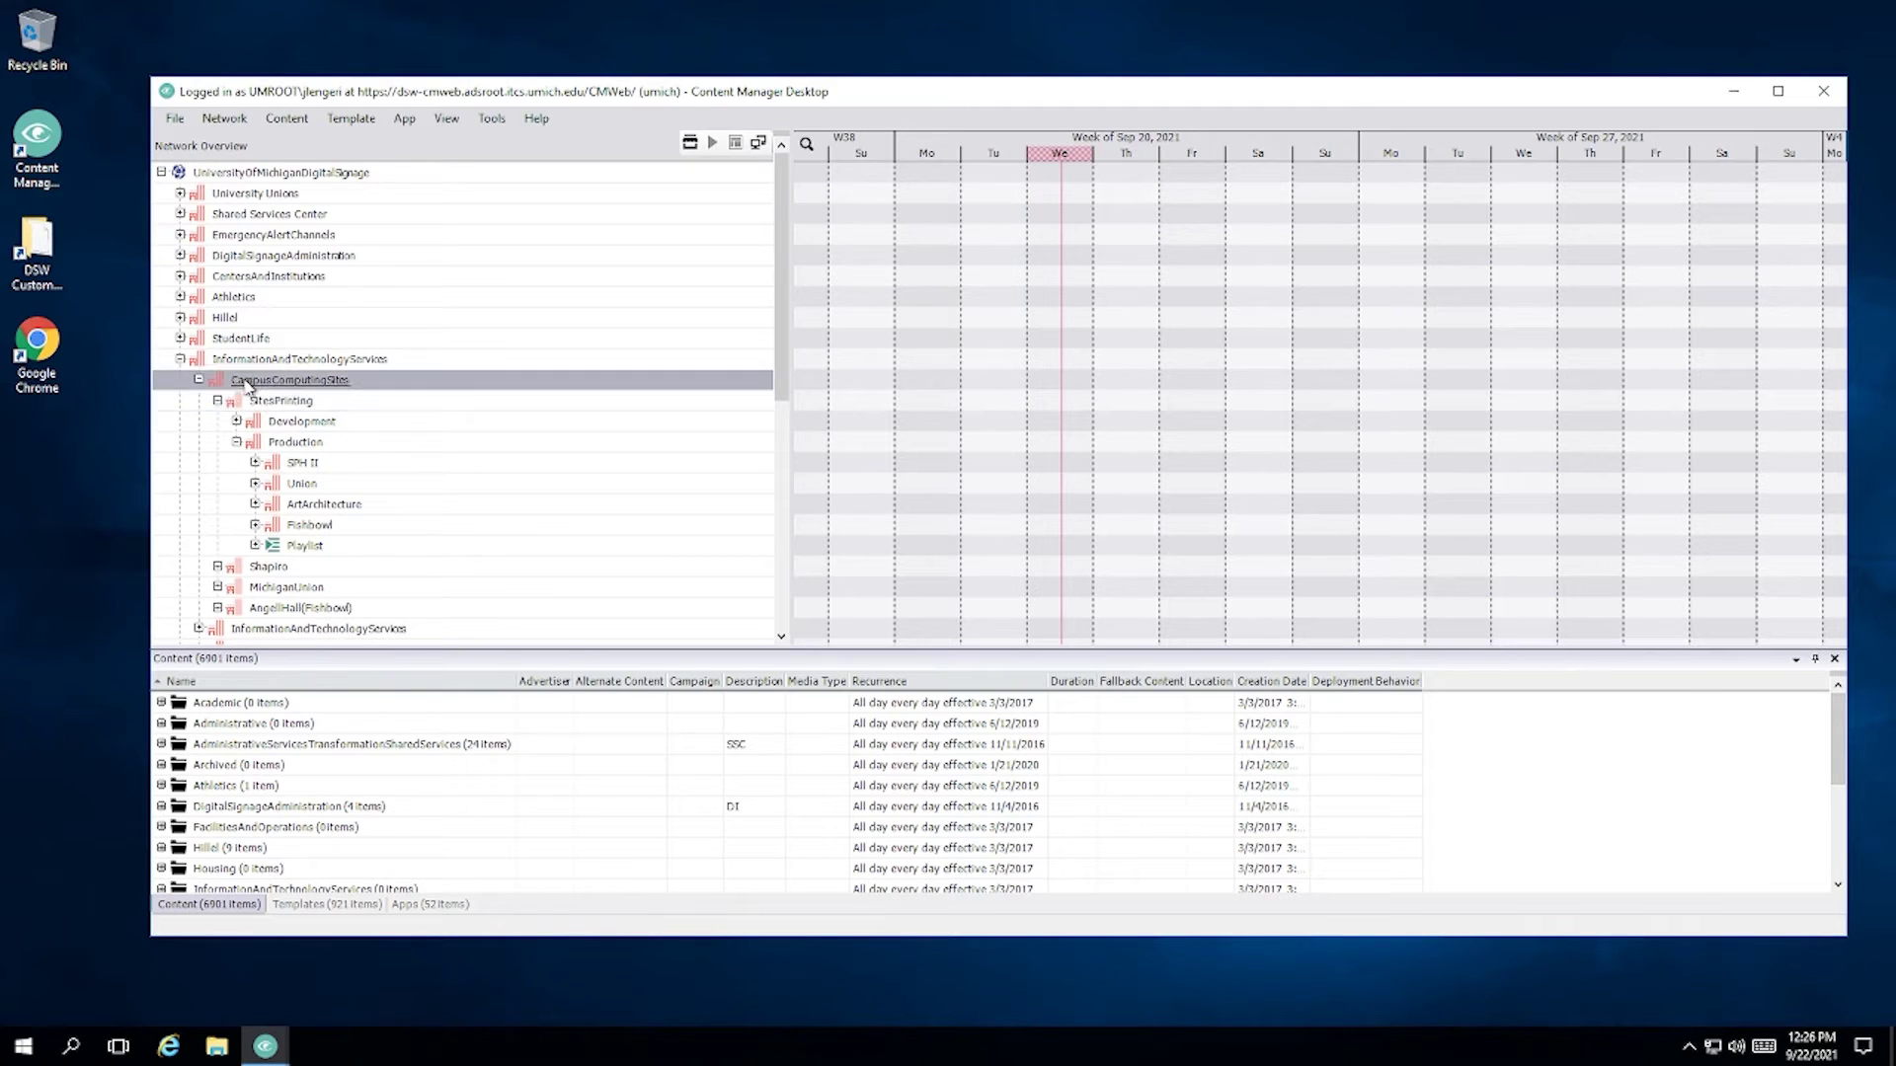
pyautogui.click(181, 359)
pyautogui.click(197, 237)
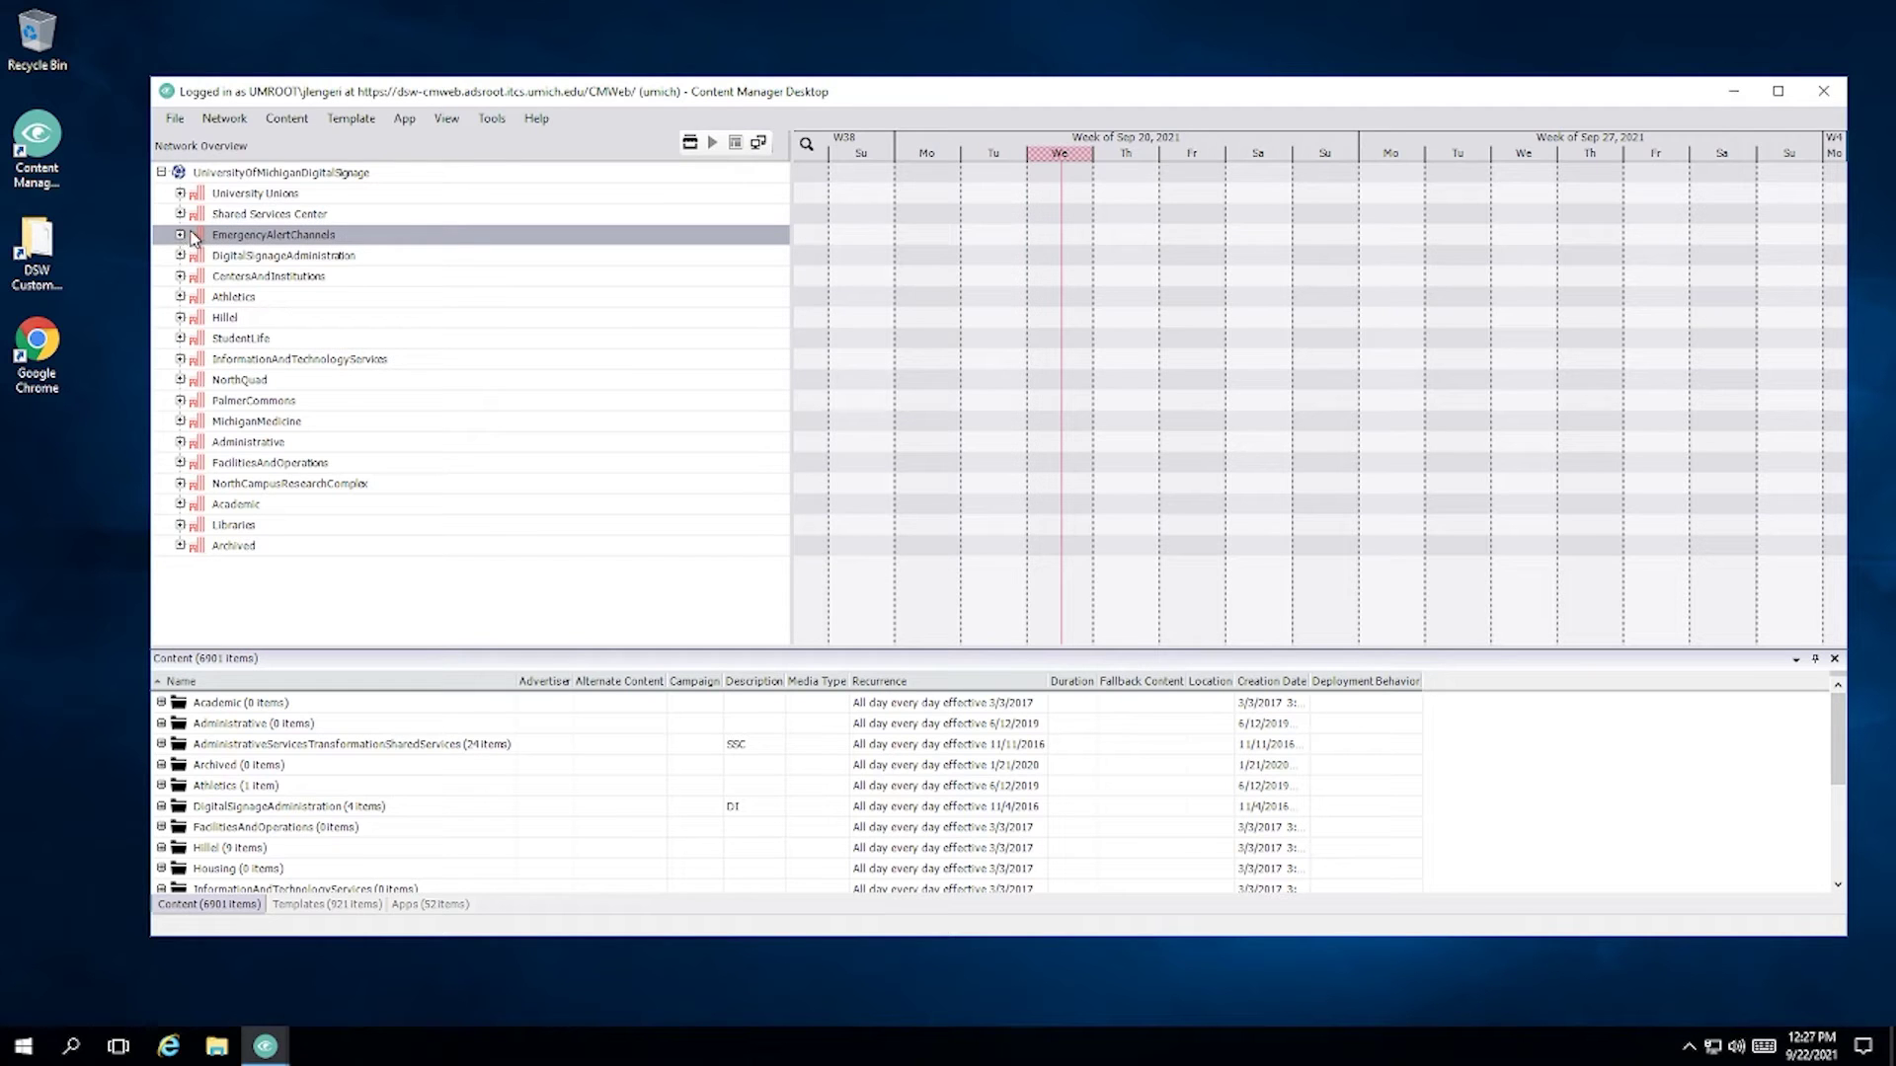
# Maximize the window, expand EmergencyAlertChannels, and select AlertsLandscape then AlertsPortrait.
pyautogui.click(1777, 91)
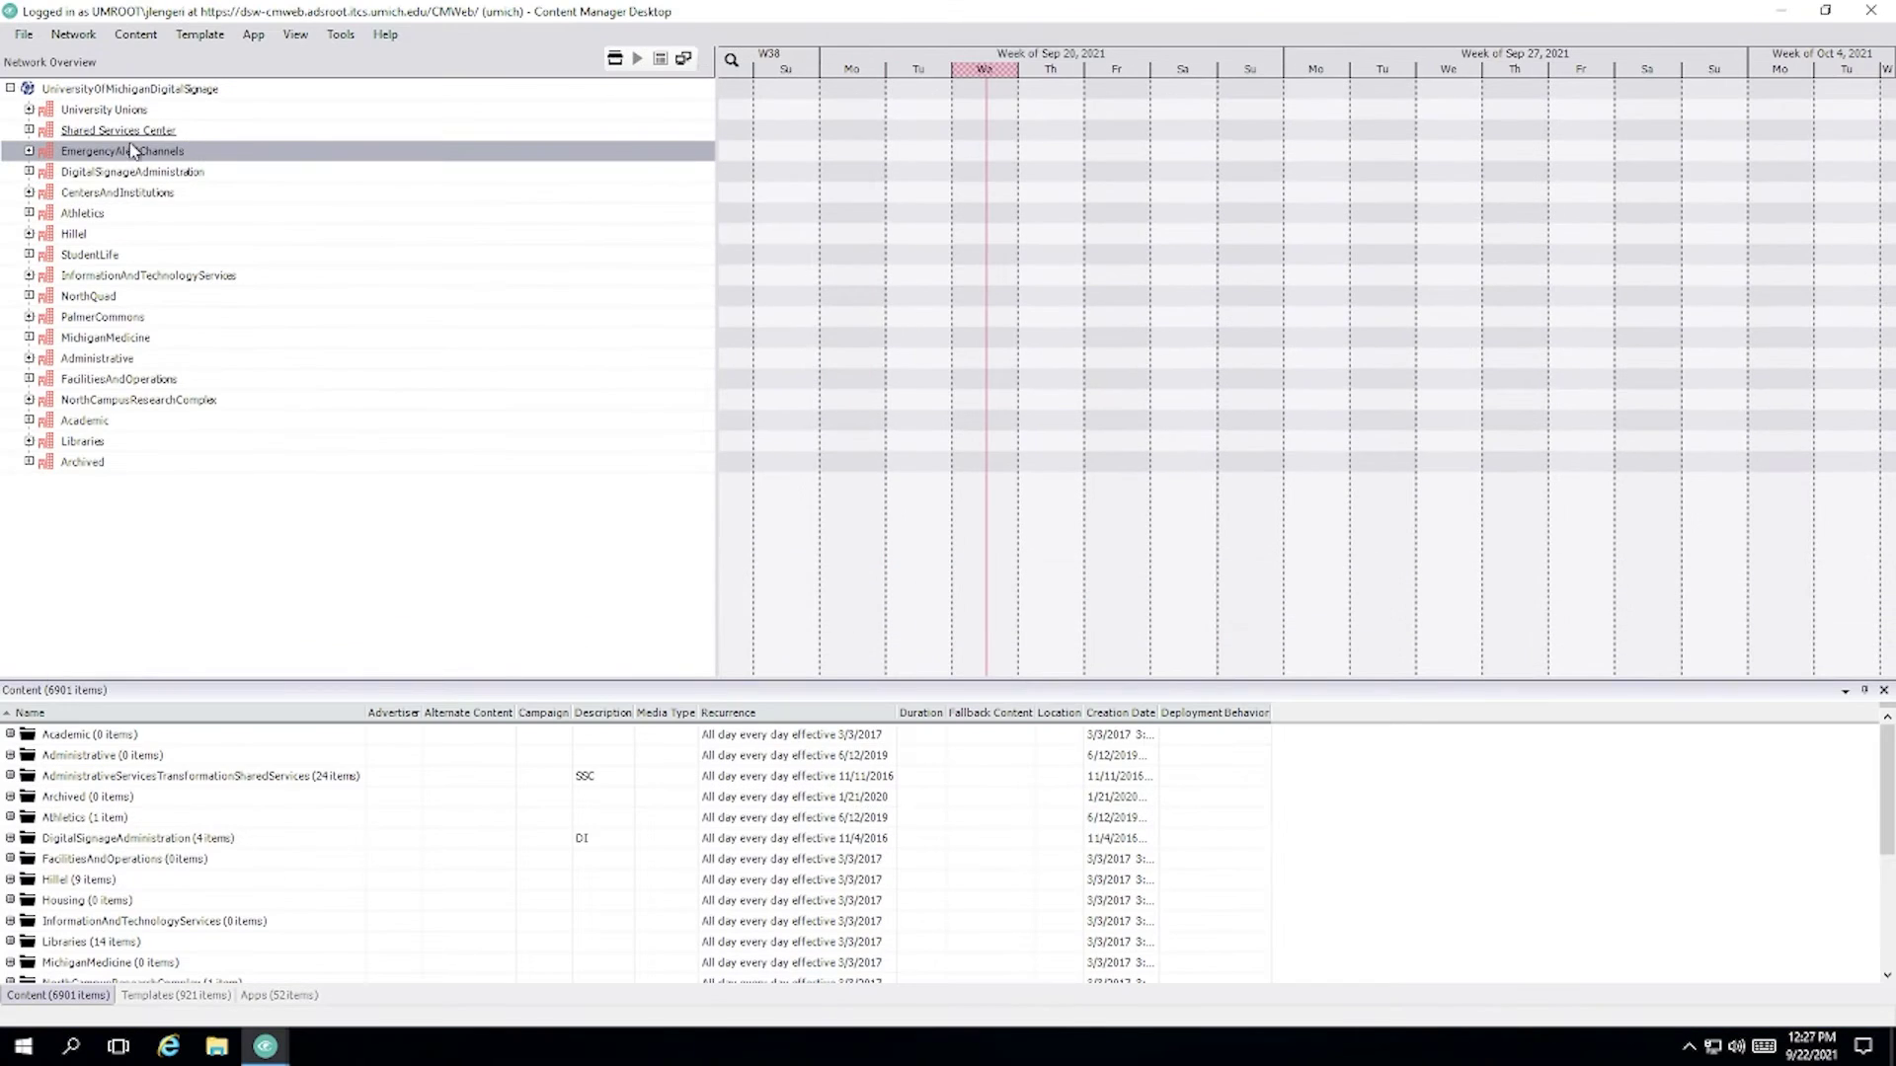
pyautogui.click(29, 151)
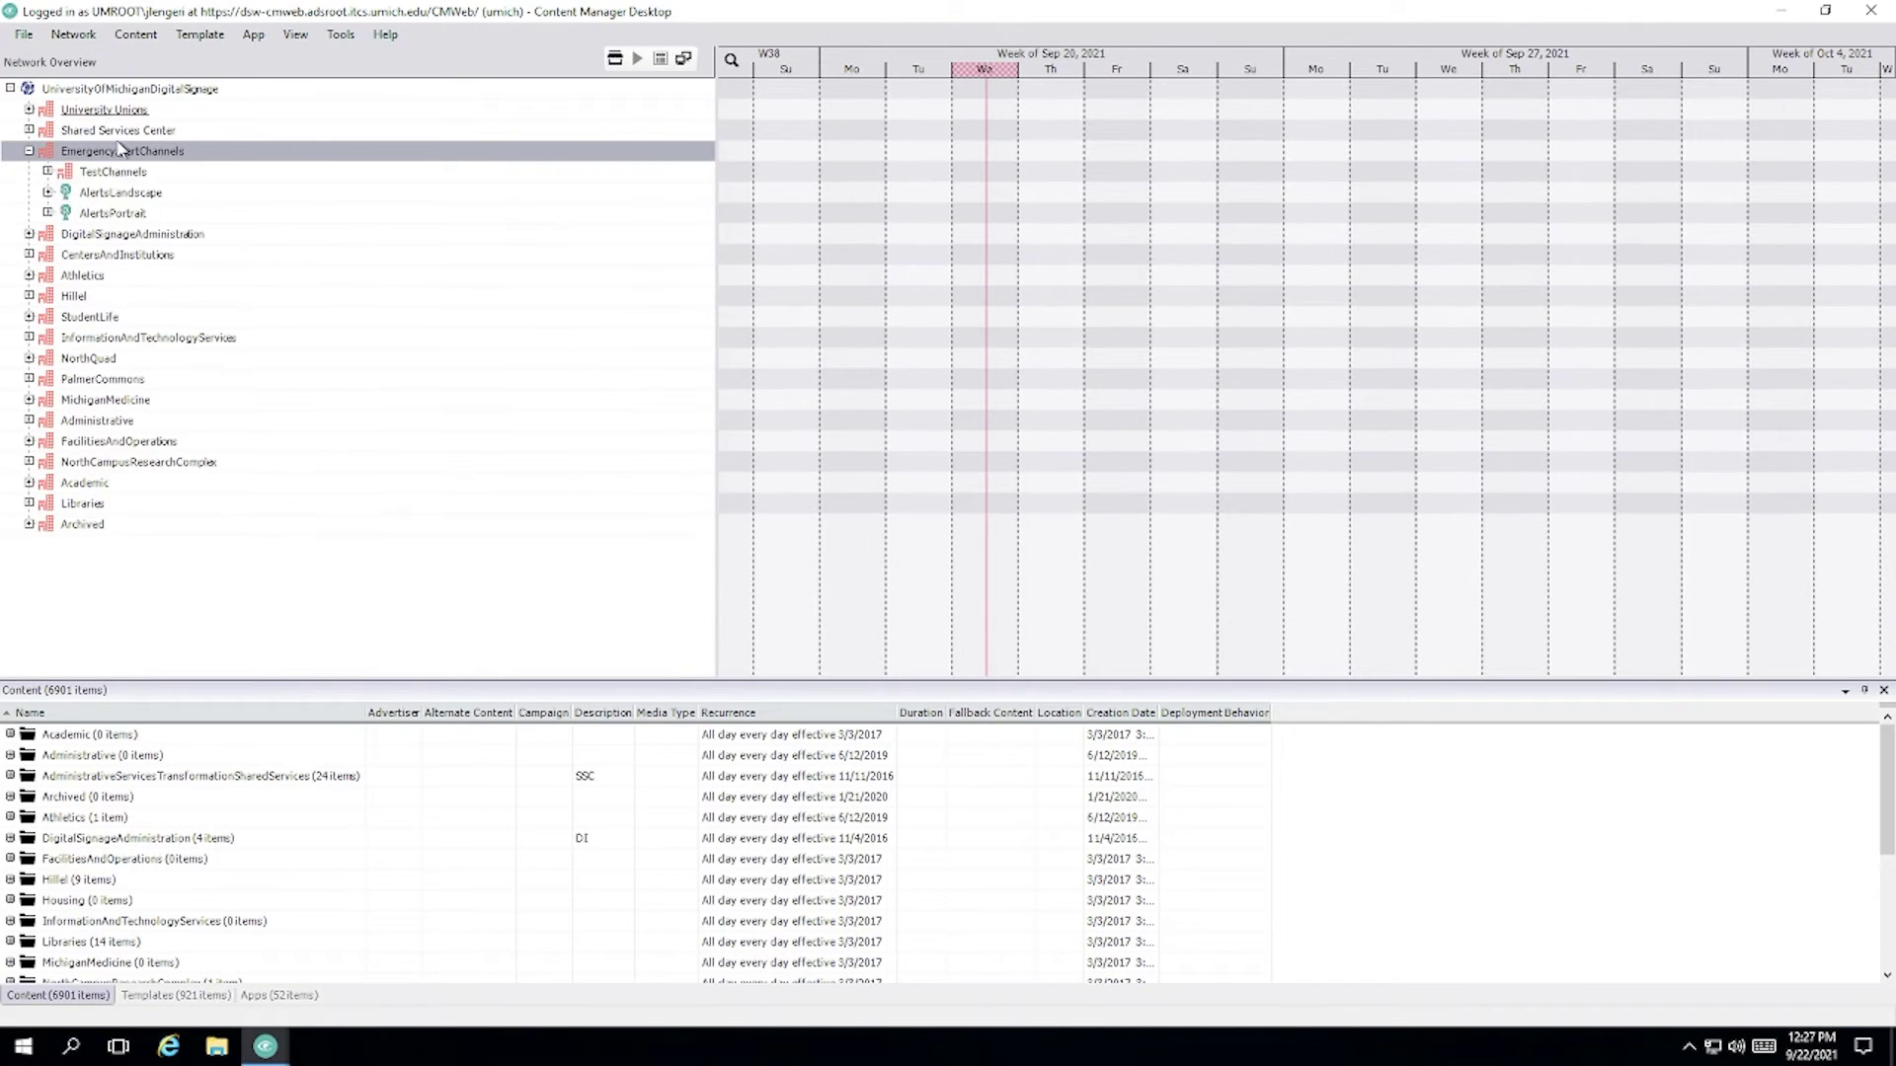
pyautogui.click(115, 201)
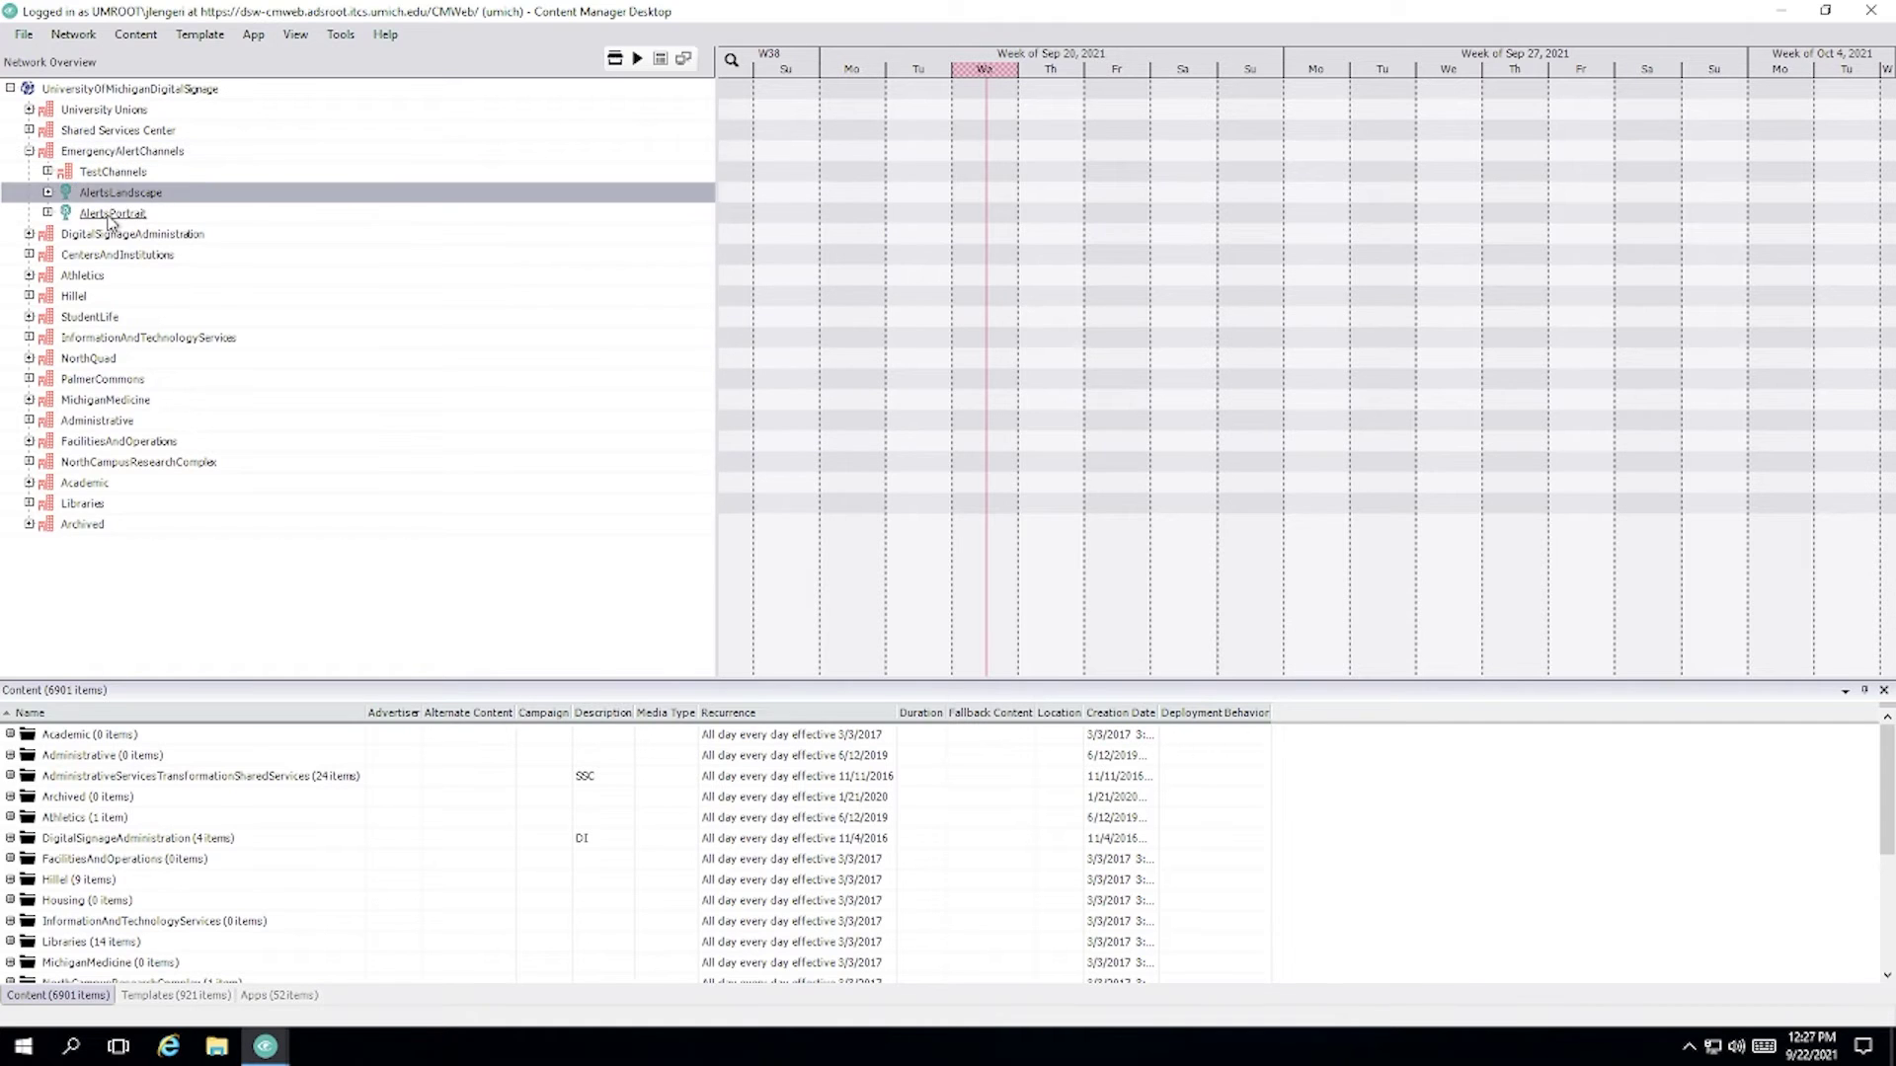
pyautogui.click(113, 216)
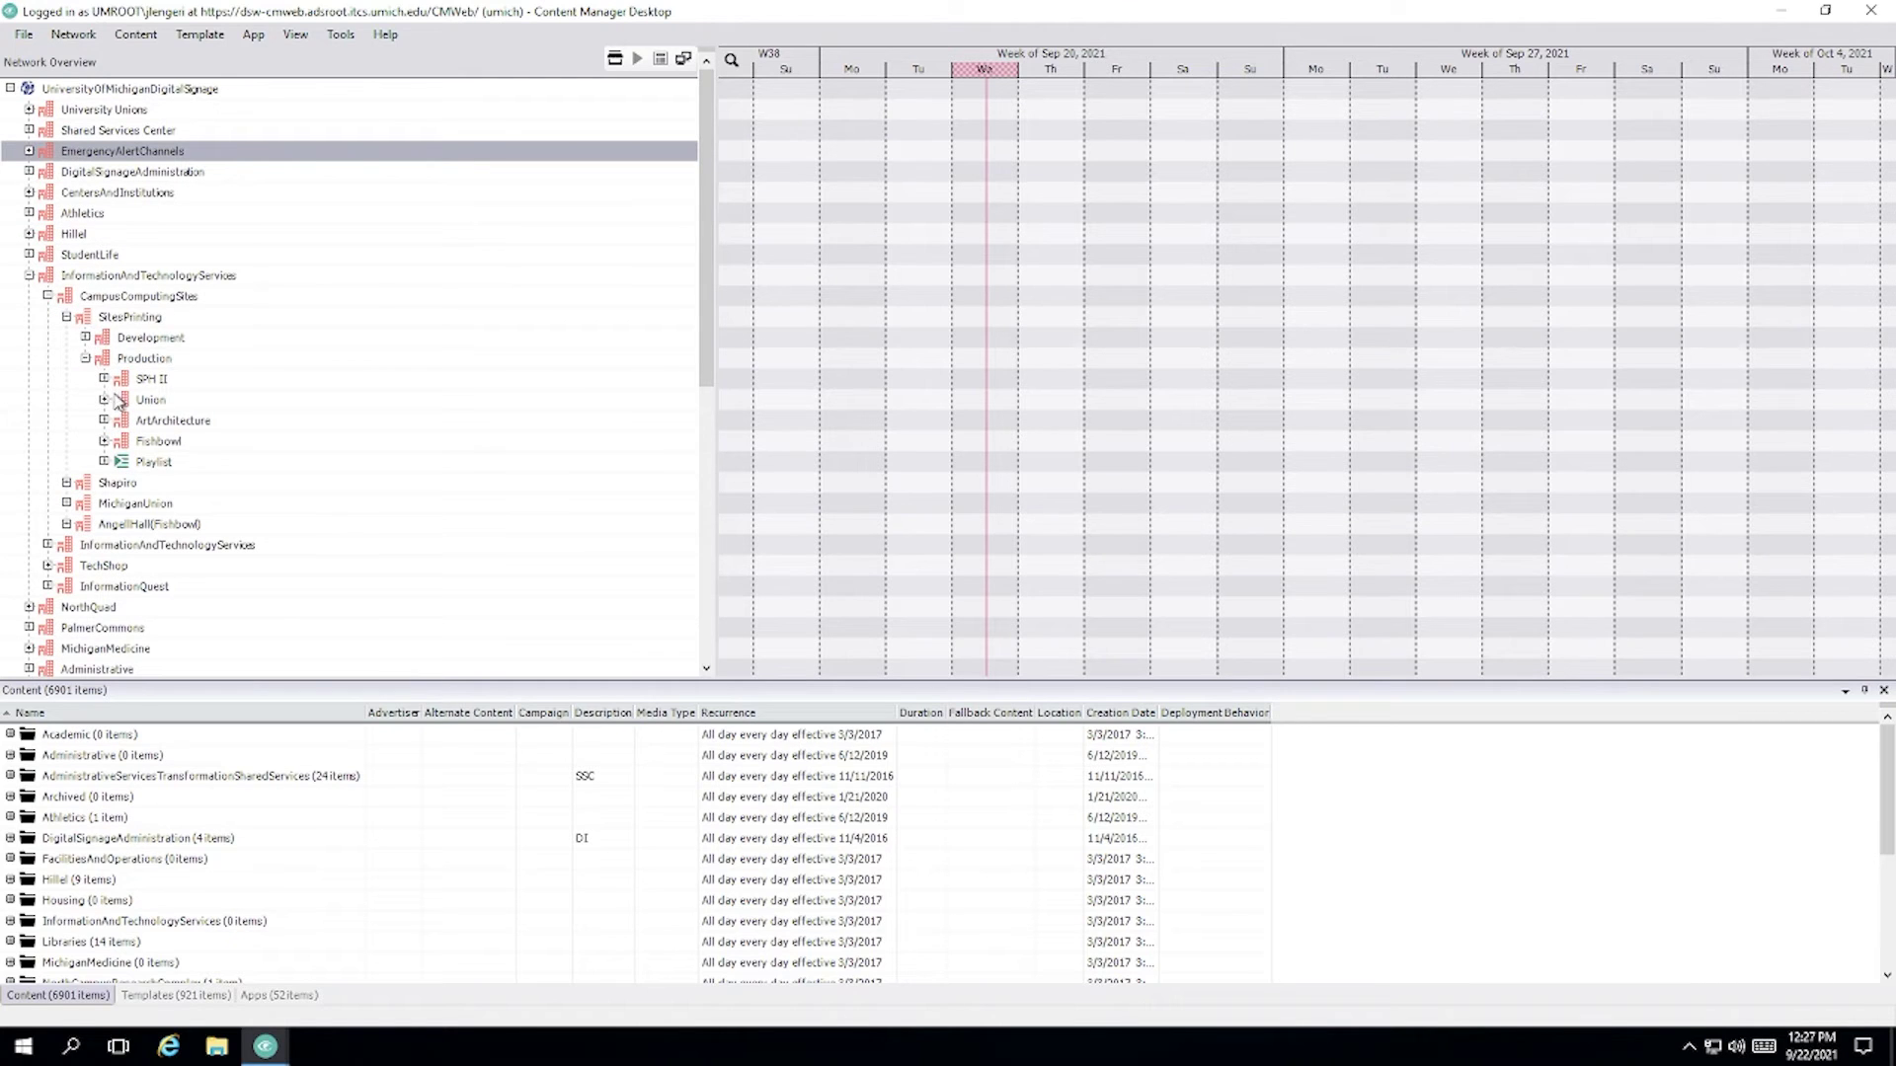
# Expand SPH II, preview display 06WYHCSM400050F's playback, and expand Union.
pyautogui.click(104, 379)
pyautogui.click(217, 400)
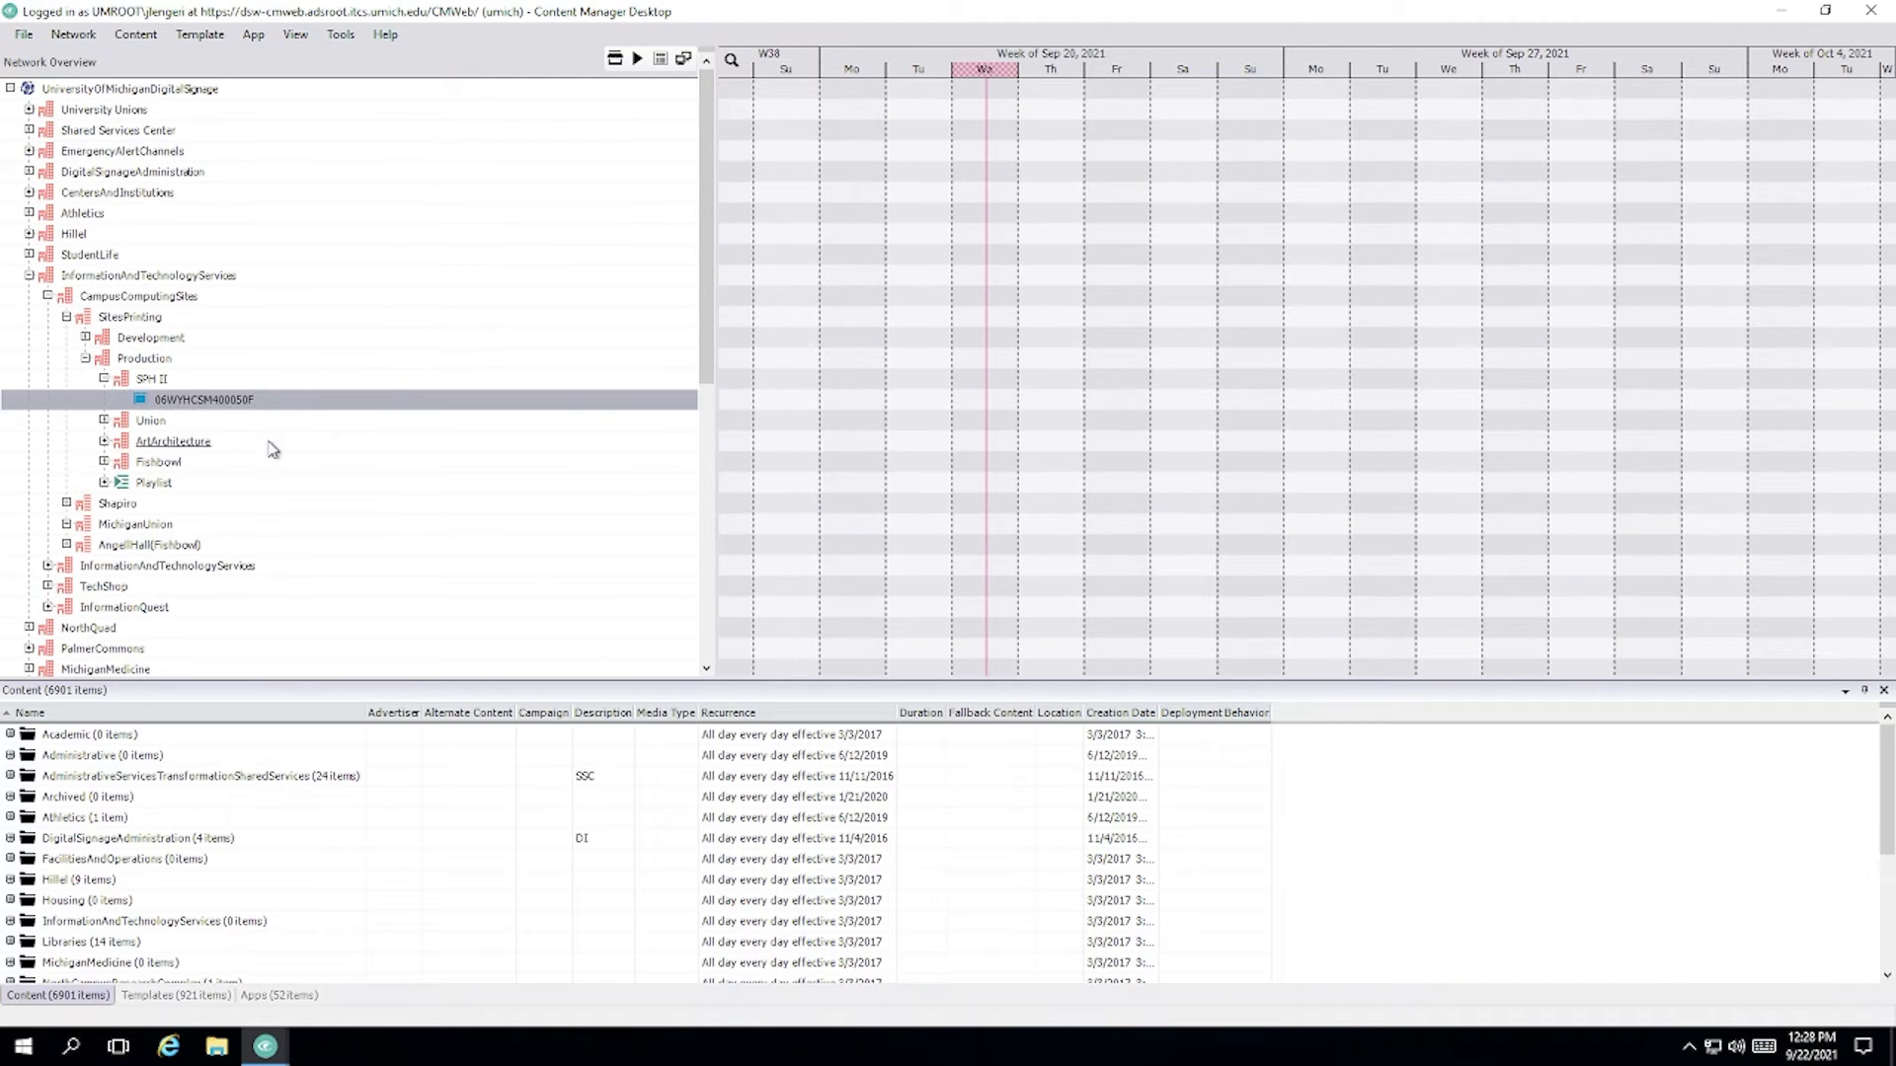
pyautogui.click(638, 61)
pyautogui.click(104, 420)
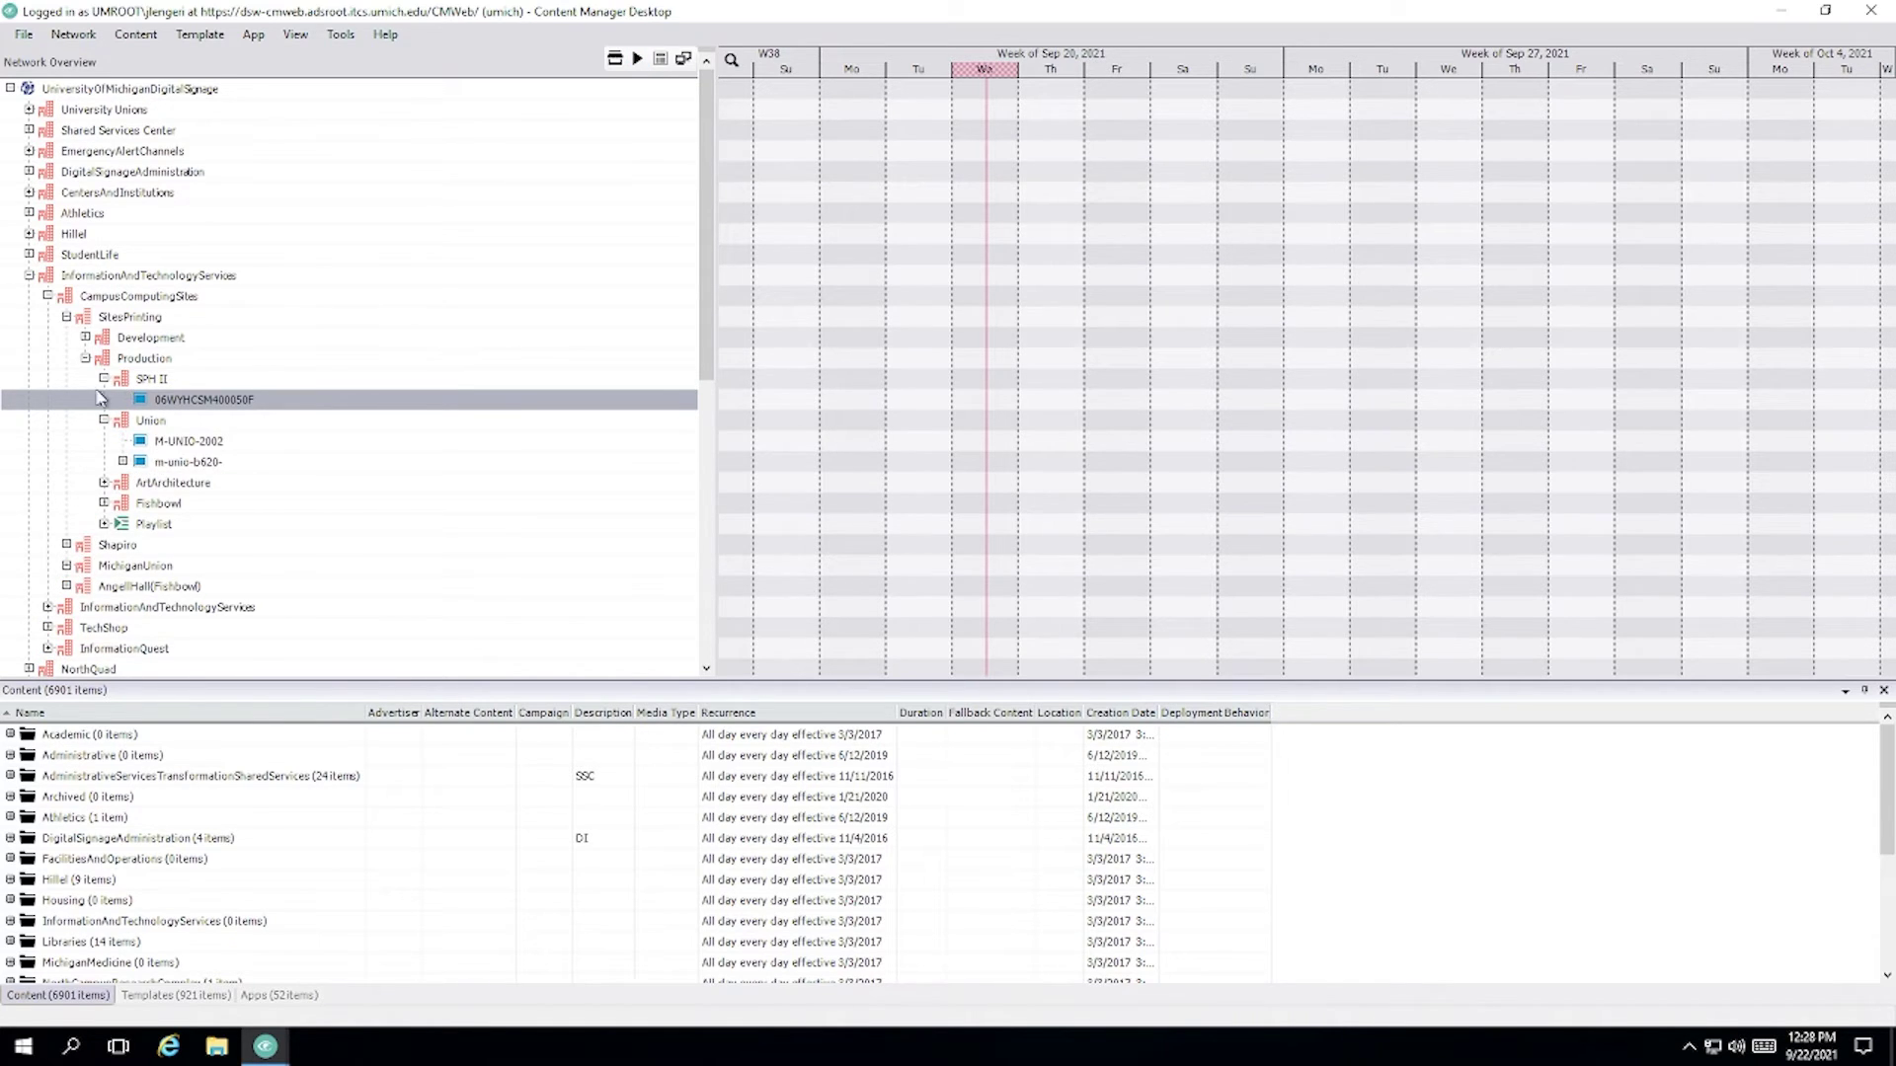
# Collapse CampusComputingSites and InformationAndTechnologyServices, then expand DigitalSignageAdministration.
pyautogui.click(48, 295)
pyautogui.click(29, 276)
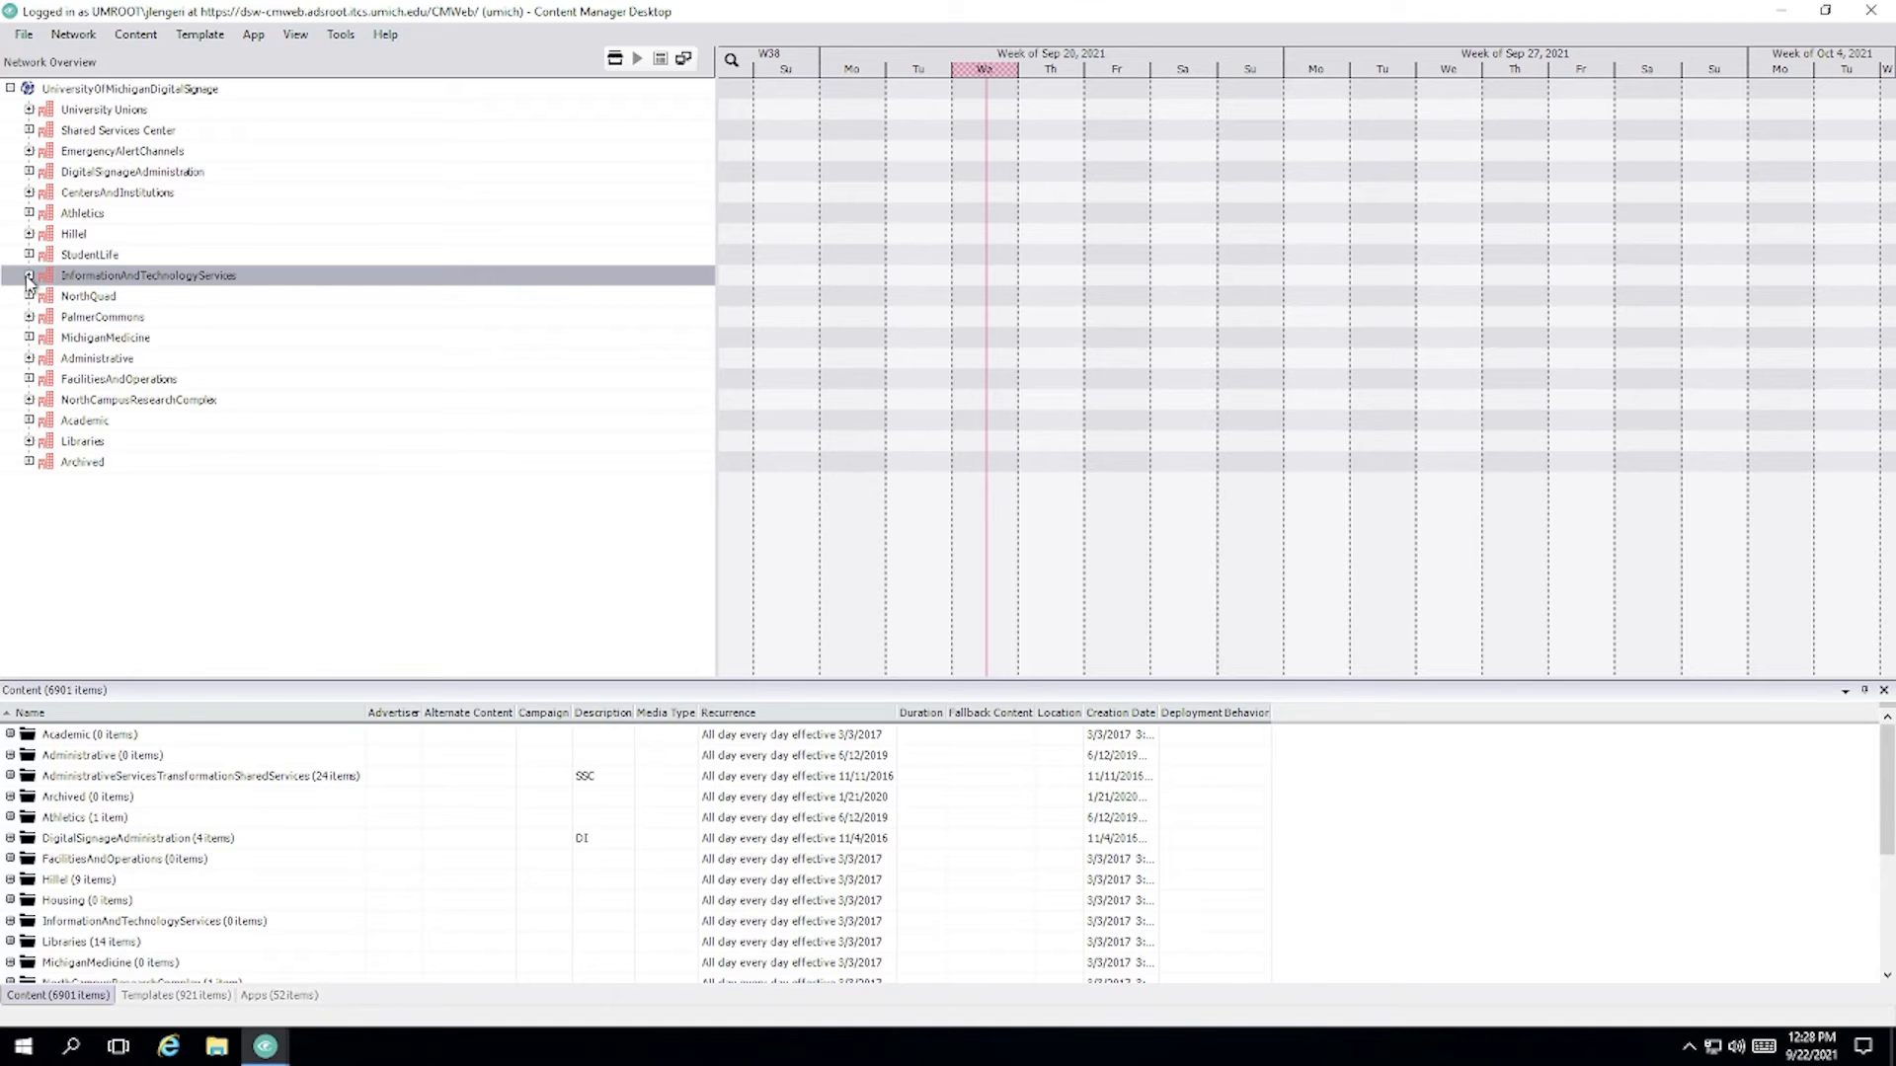
pyautogui.click(29, 172)
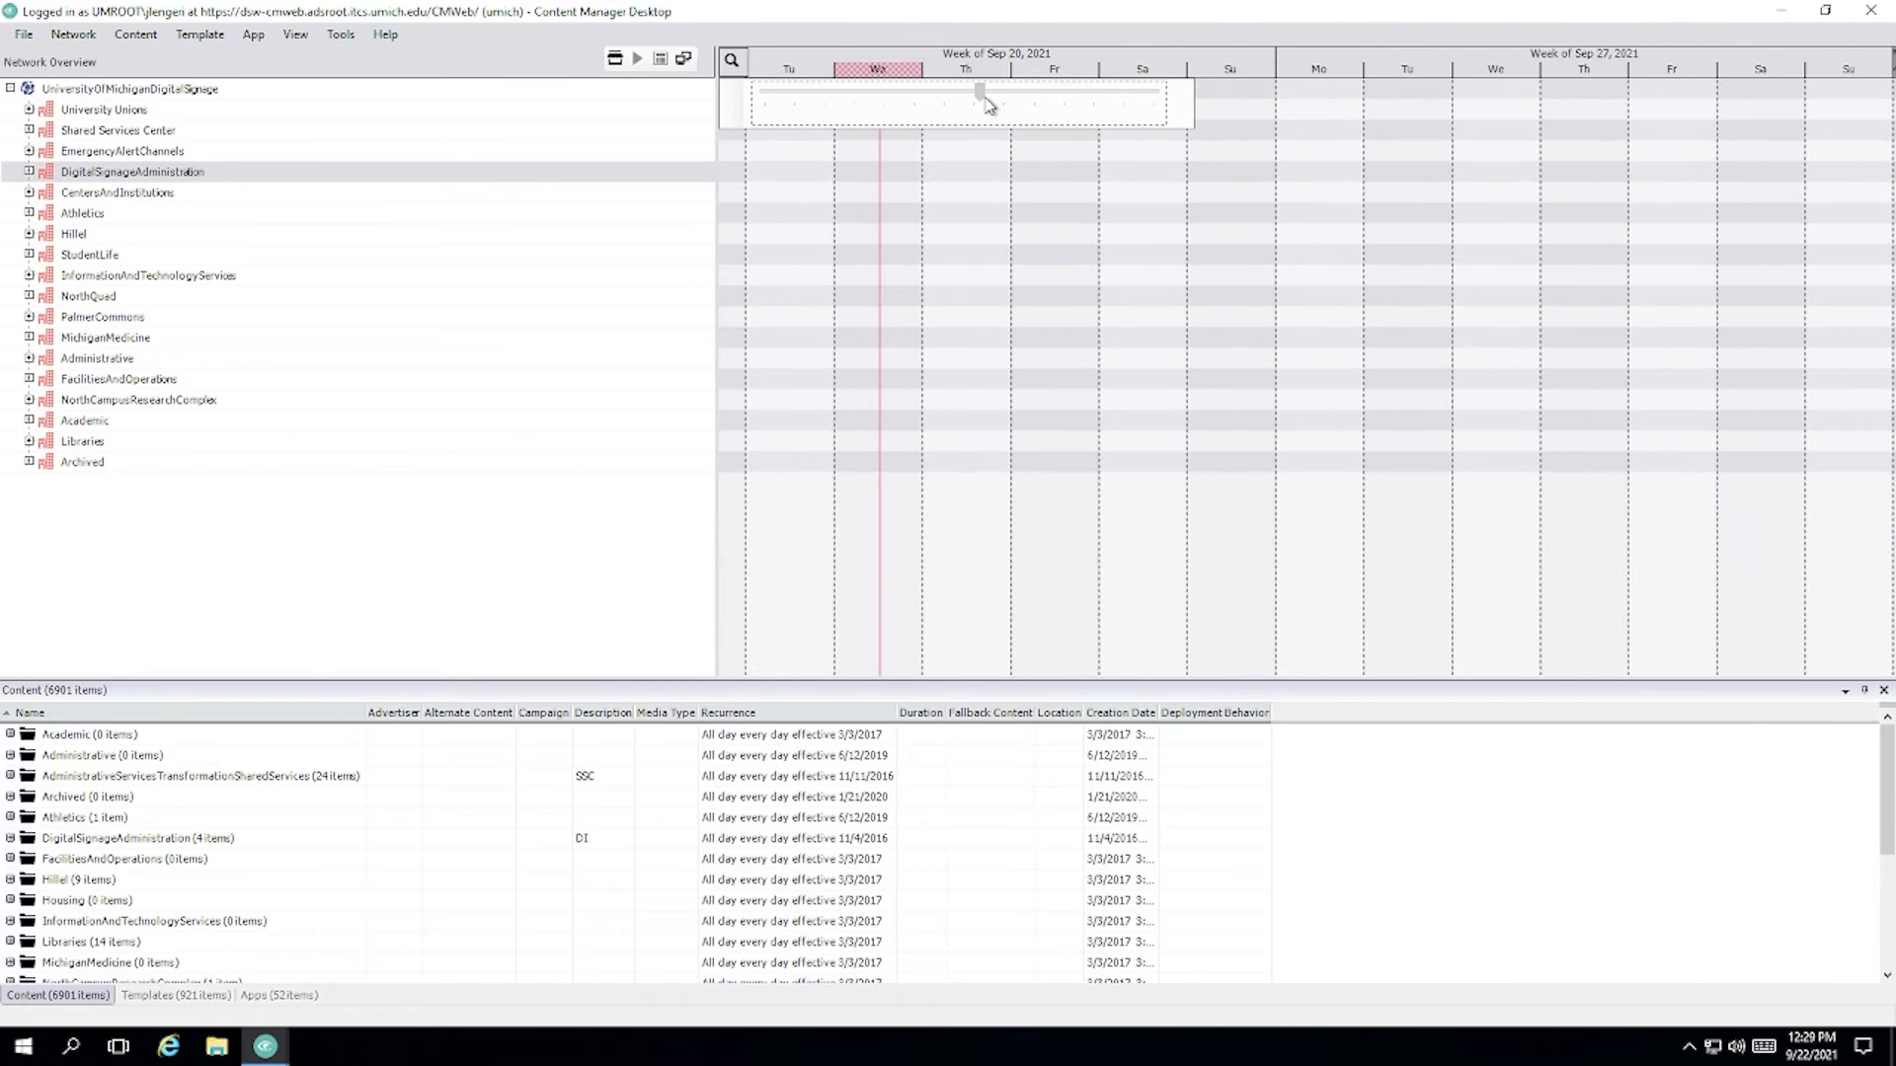
# Zoom the schedule timeline out and expand InformationAndTechnologyServices > TechShop > Union.
pyautogui.moveTo(985, 97); pyautogui.dragTo(990, 102)
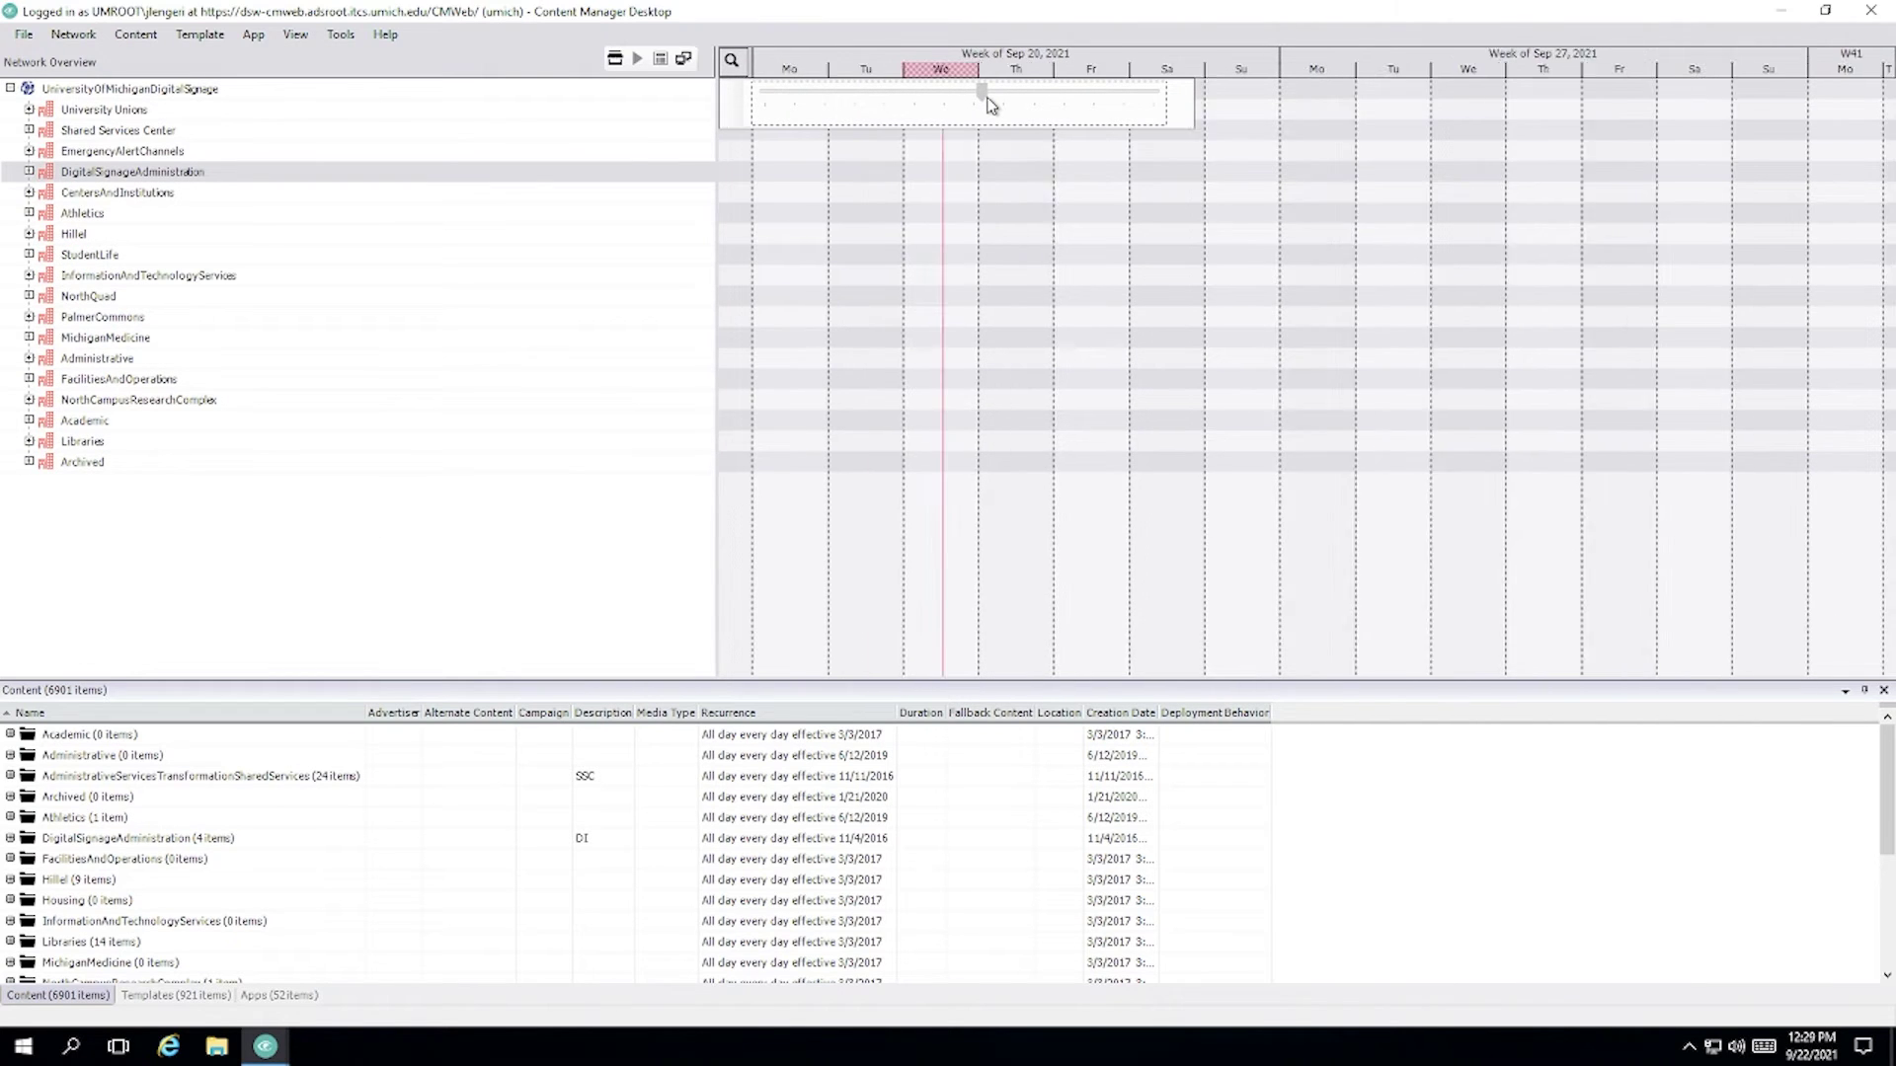
pyautogui.click(730, 60)
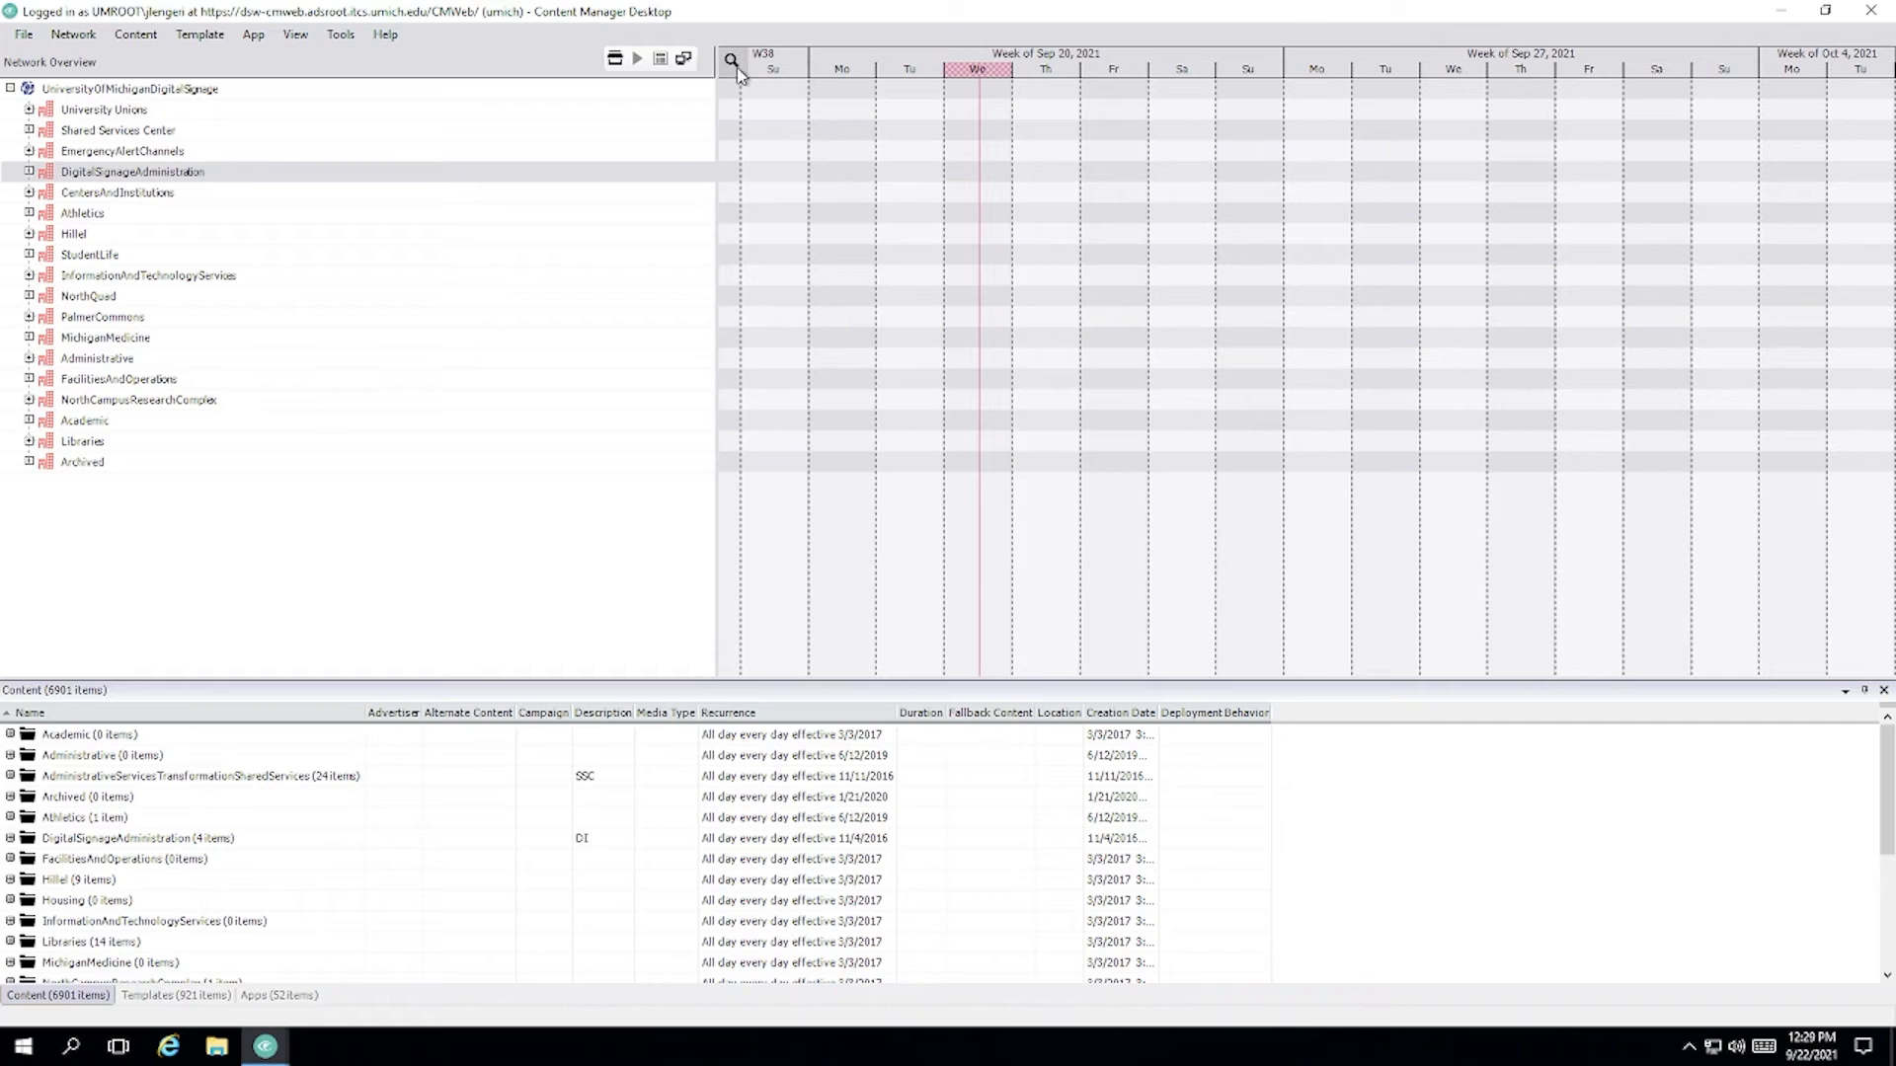
pyautogui.click(30, 278)
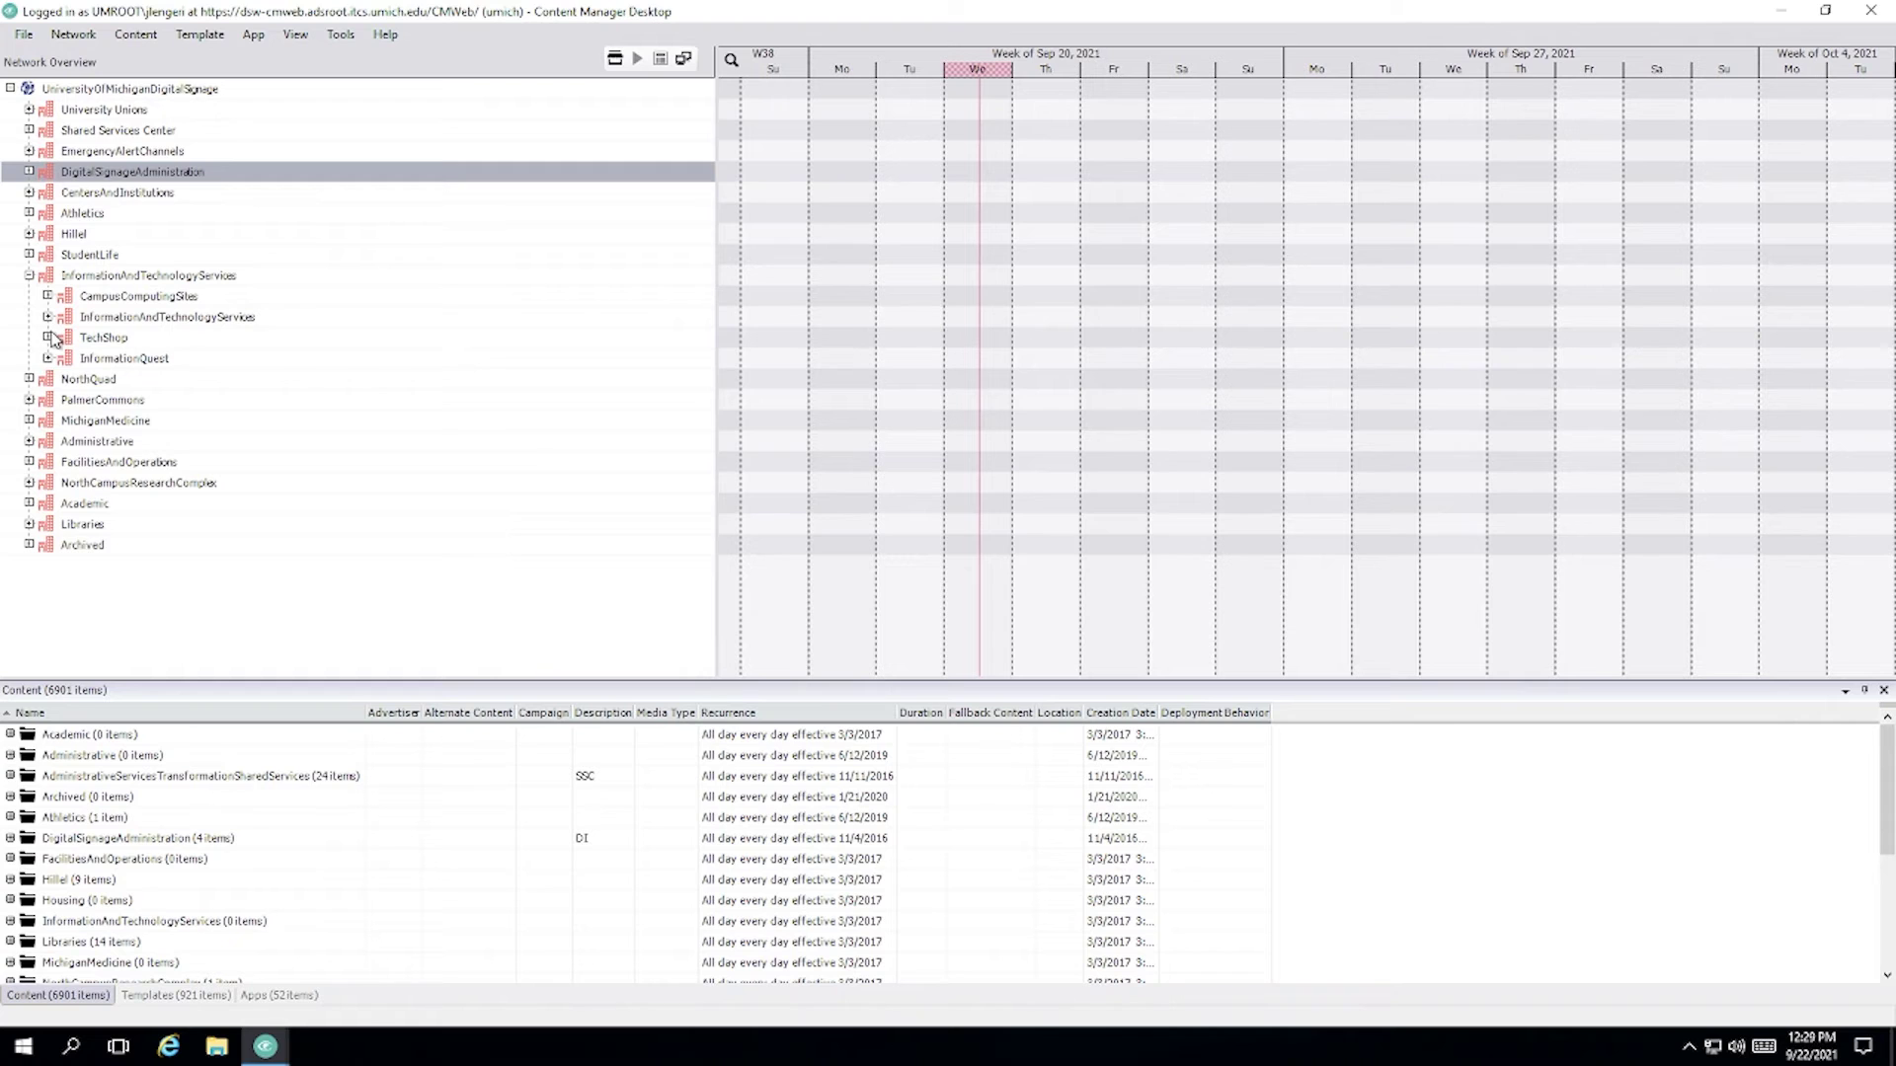
pyautogui.click(48, 338)
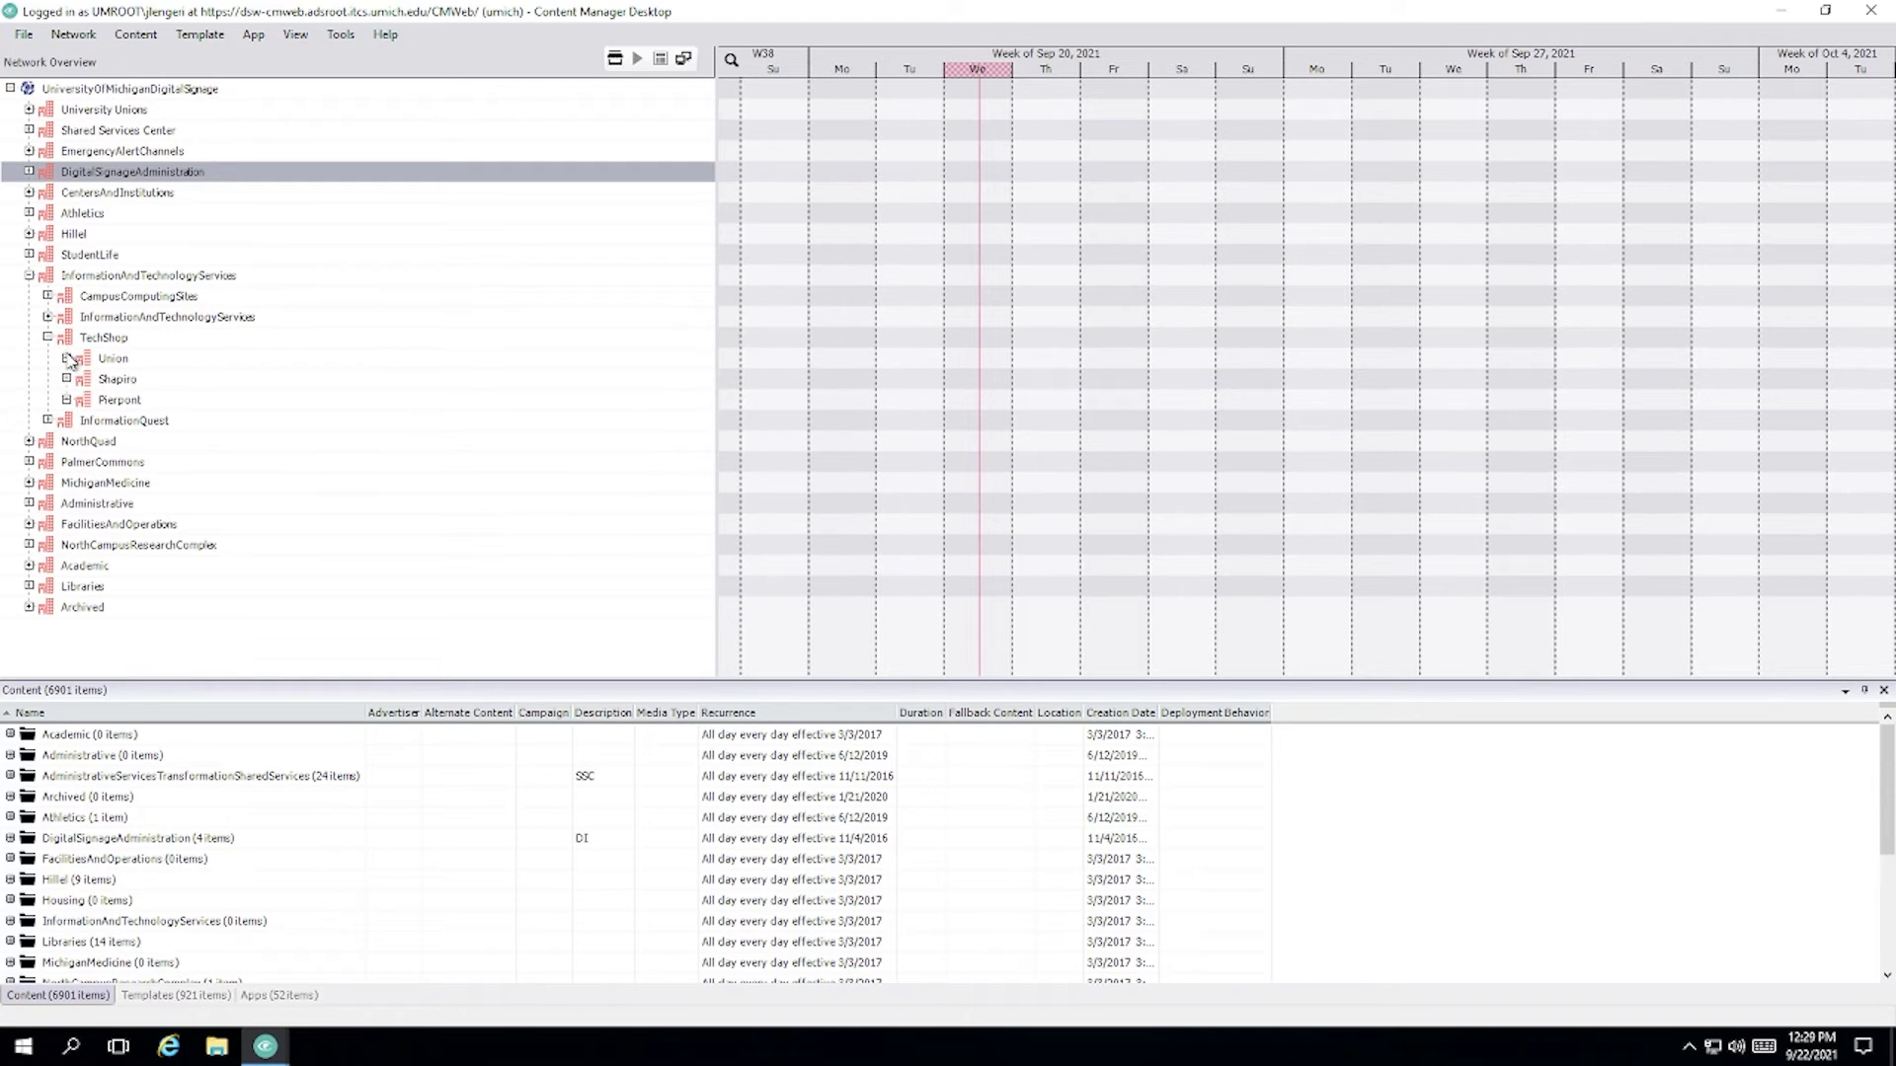
pyautogui.click(66, 359)
# Select and expand Stock Room North, then pan the timeline to later days.
pyautogui.click(151, 405)
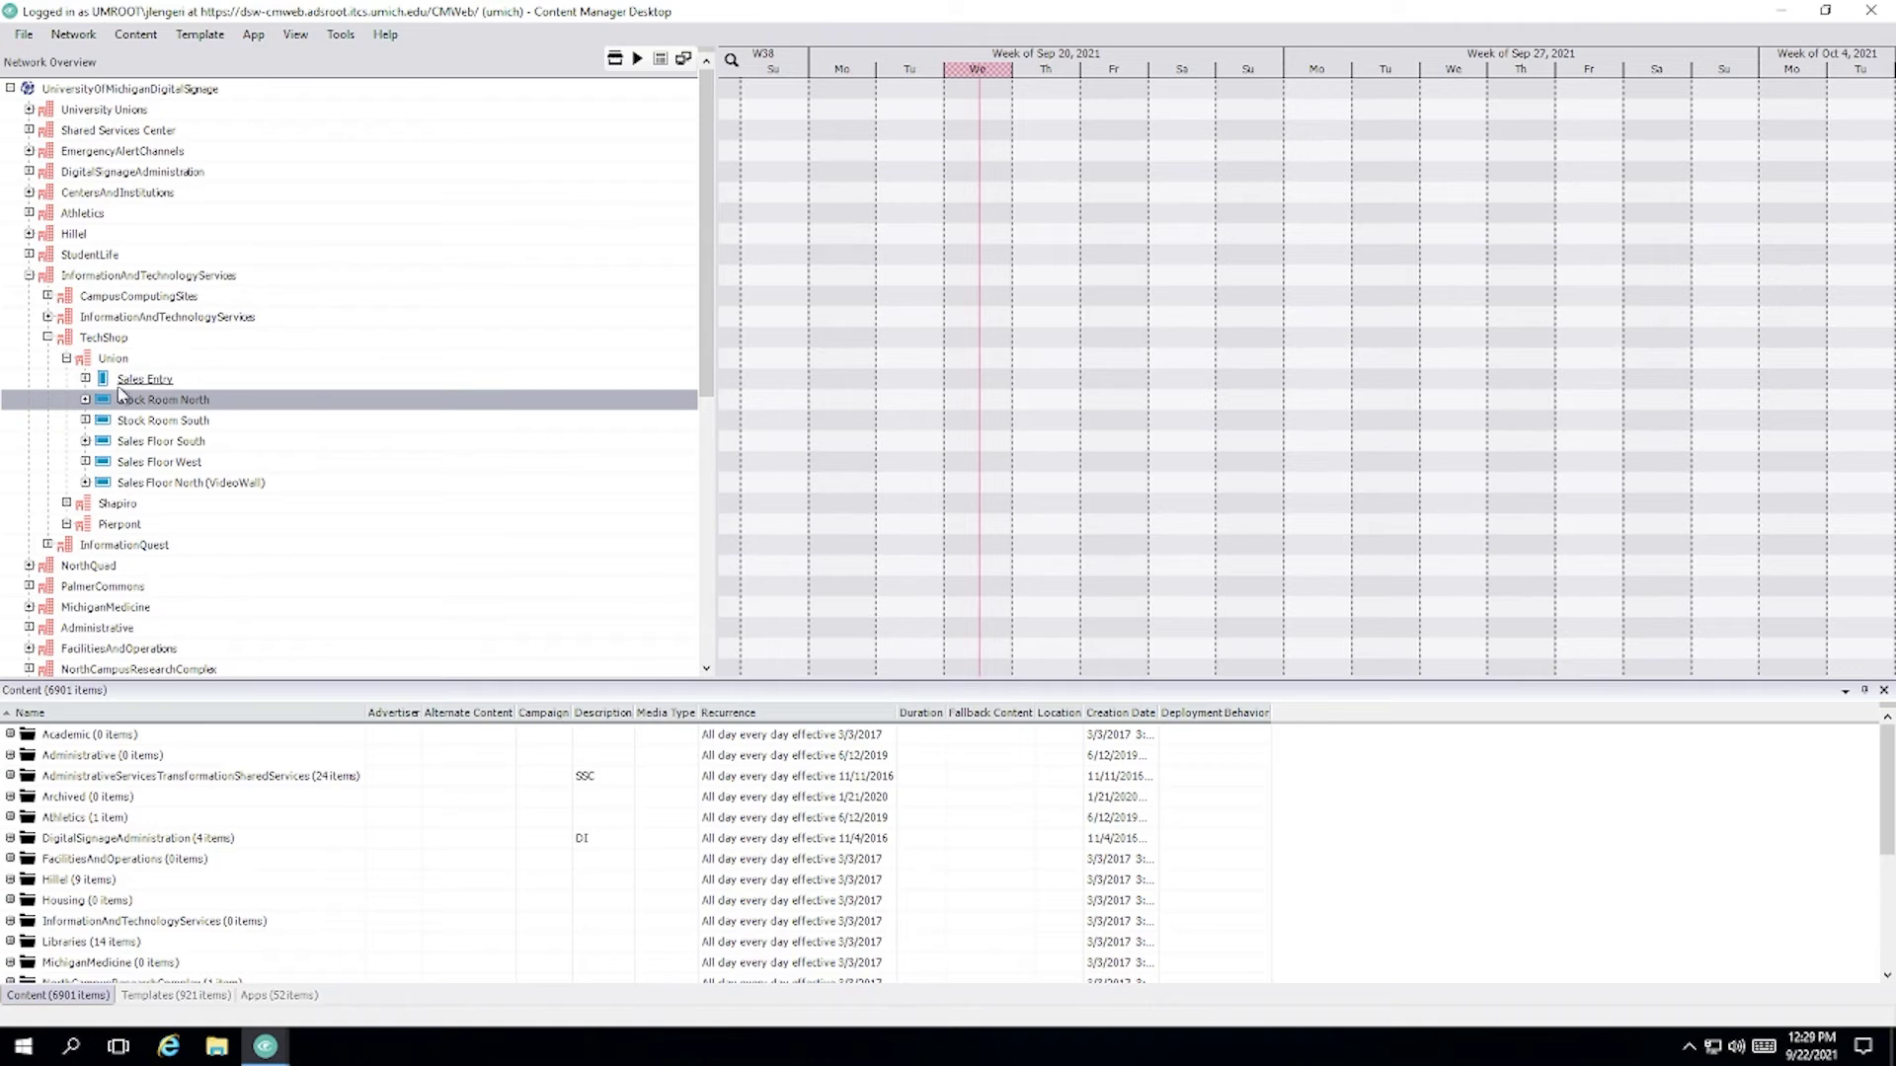
pyautogui.click(86, 400)
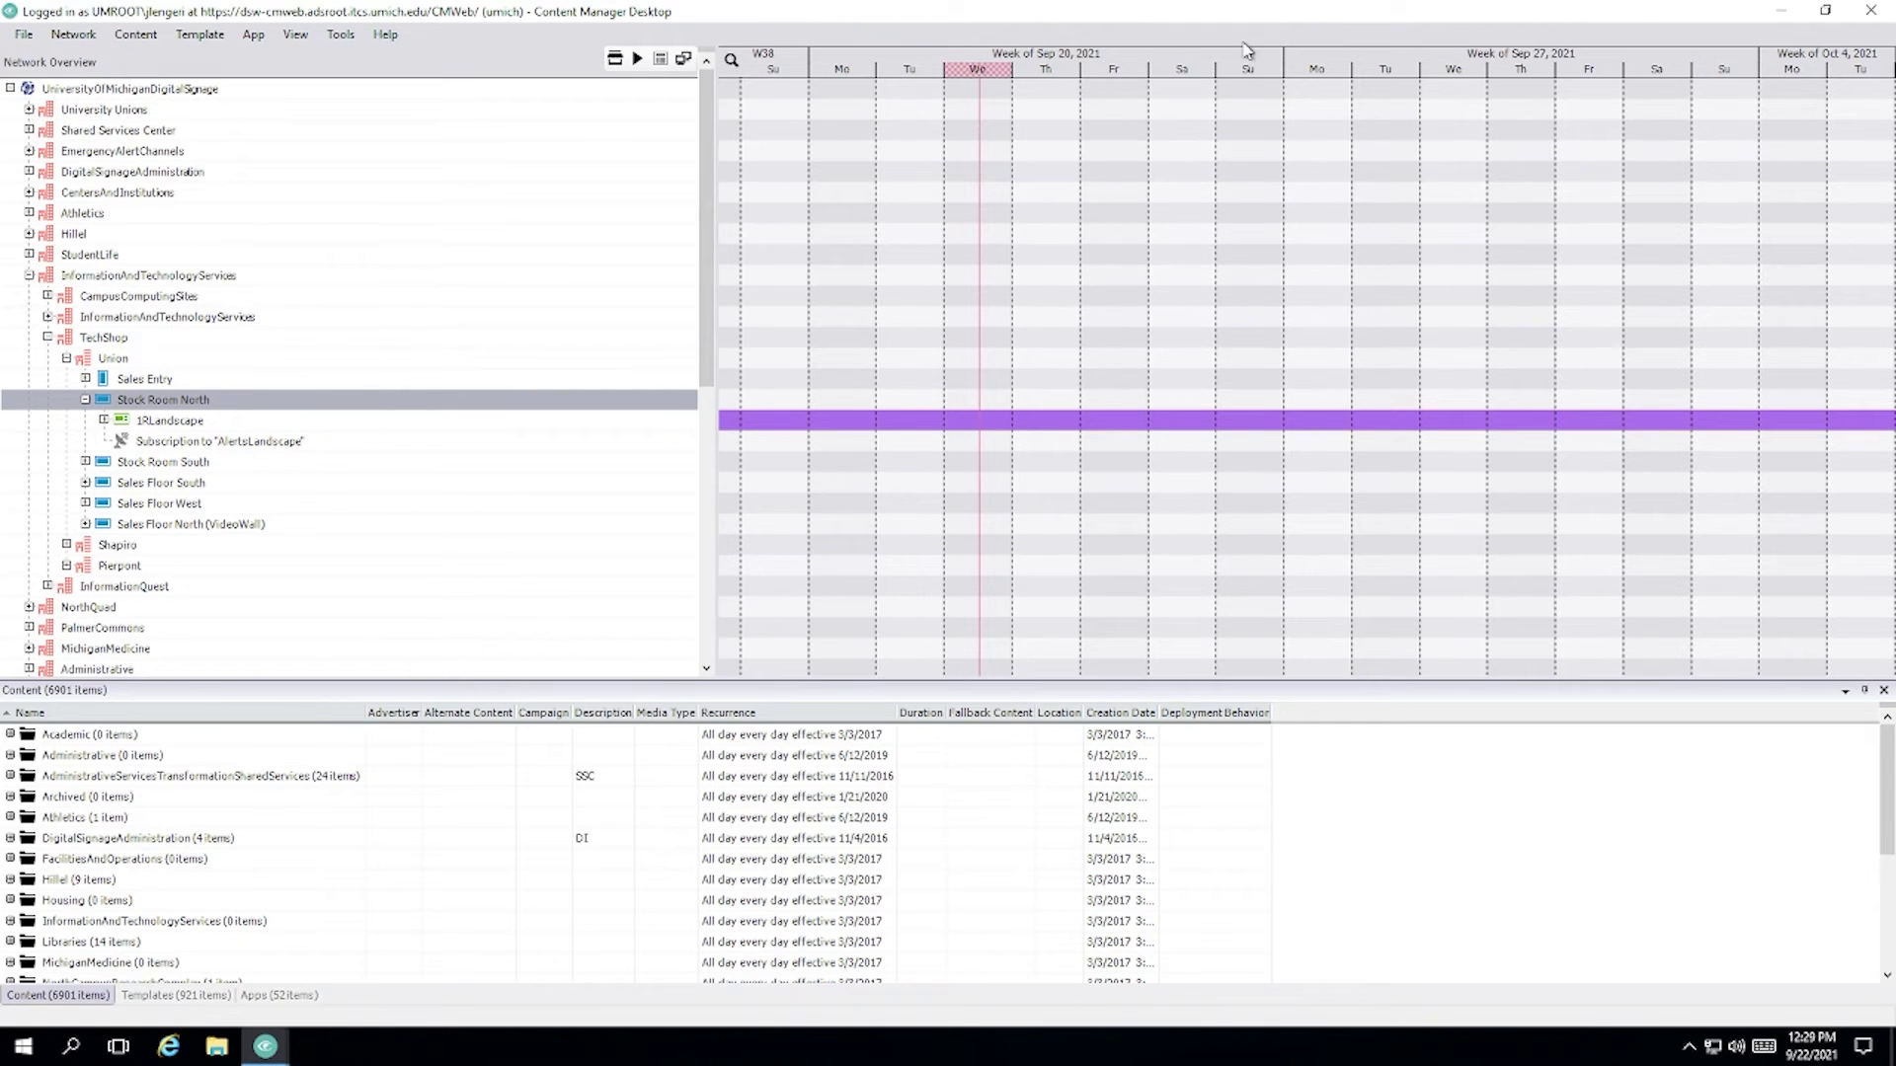
pyautogui.moveTo(1246, 54); pyautogui.dragTo(1075, 187)
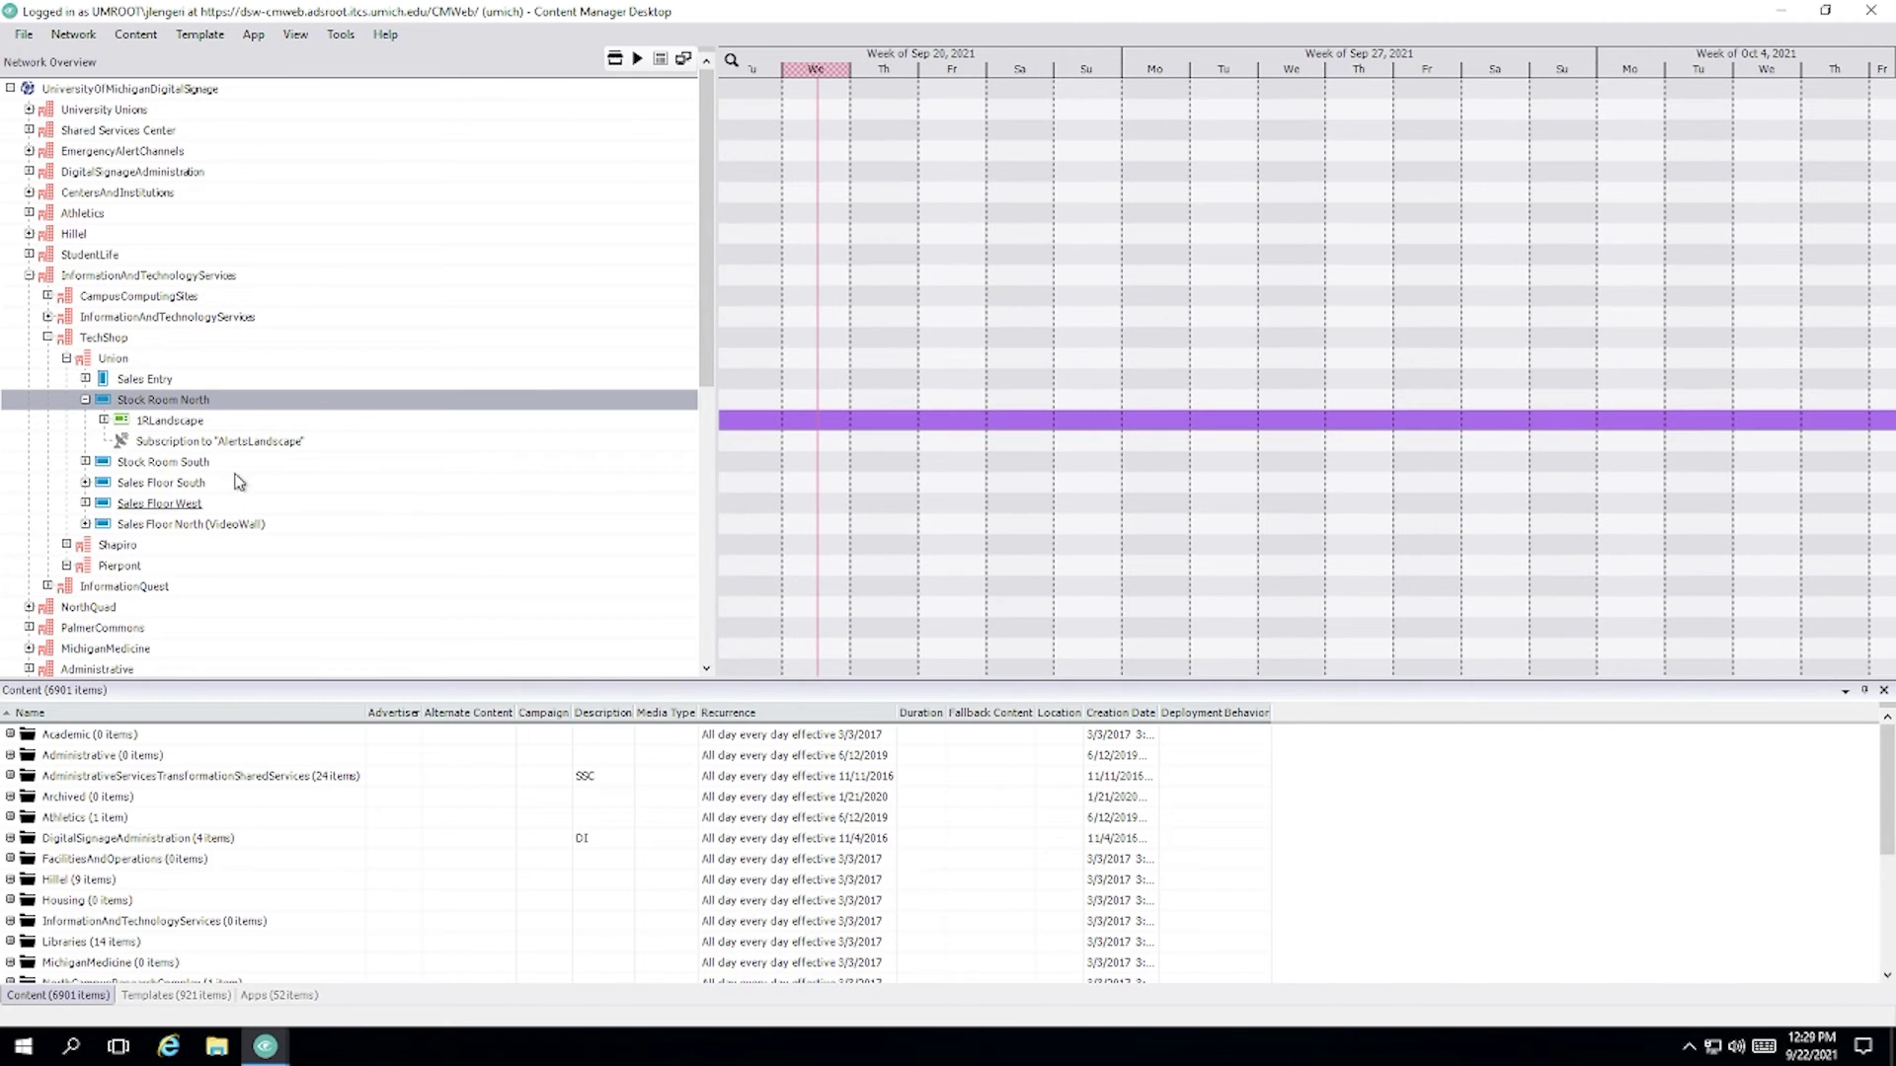
# Expand 1RLandscape to show its Main and TakeOver zones, then collapse Athletics.
pyautogui.click(158, 425)
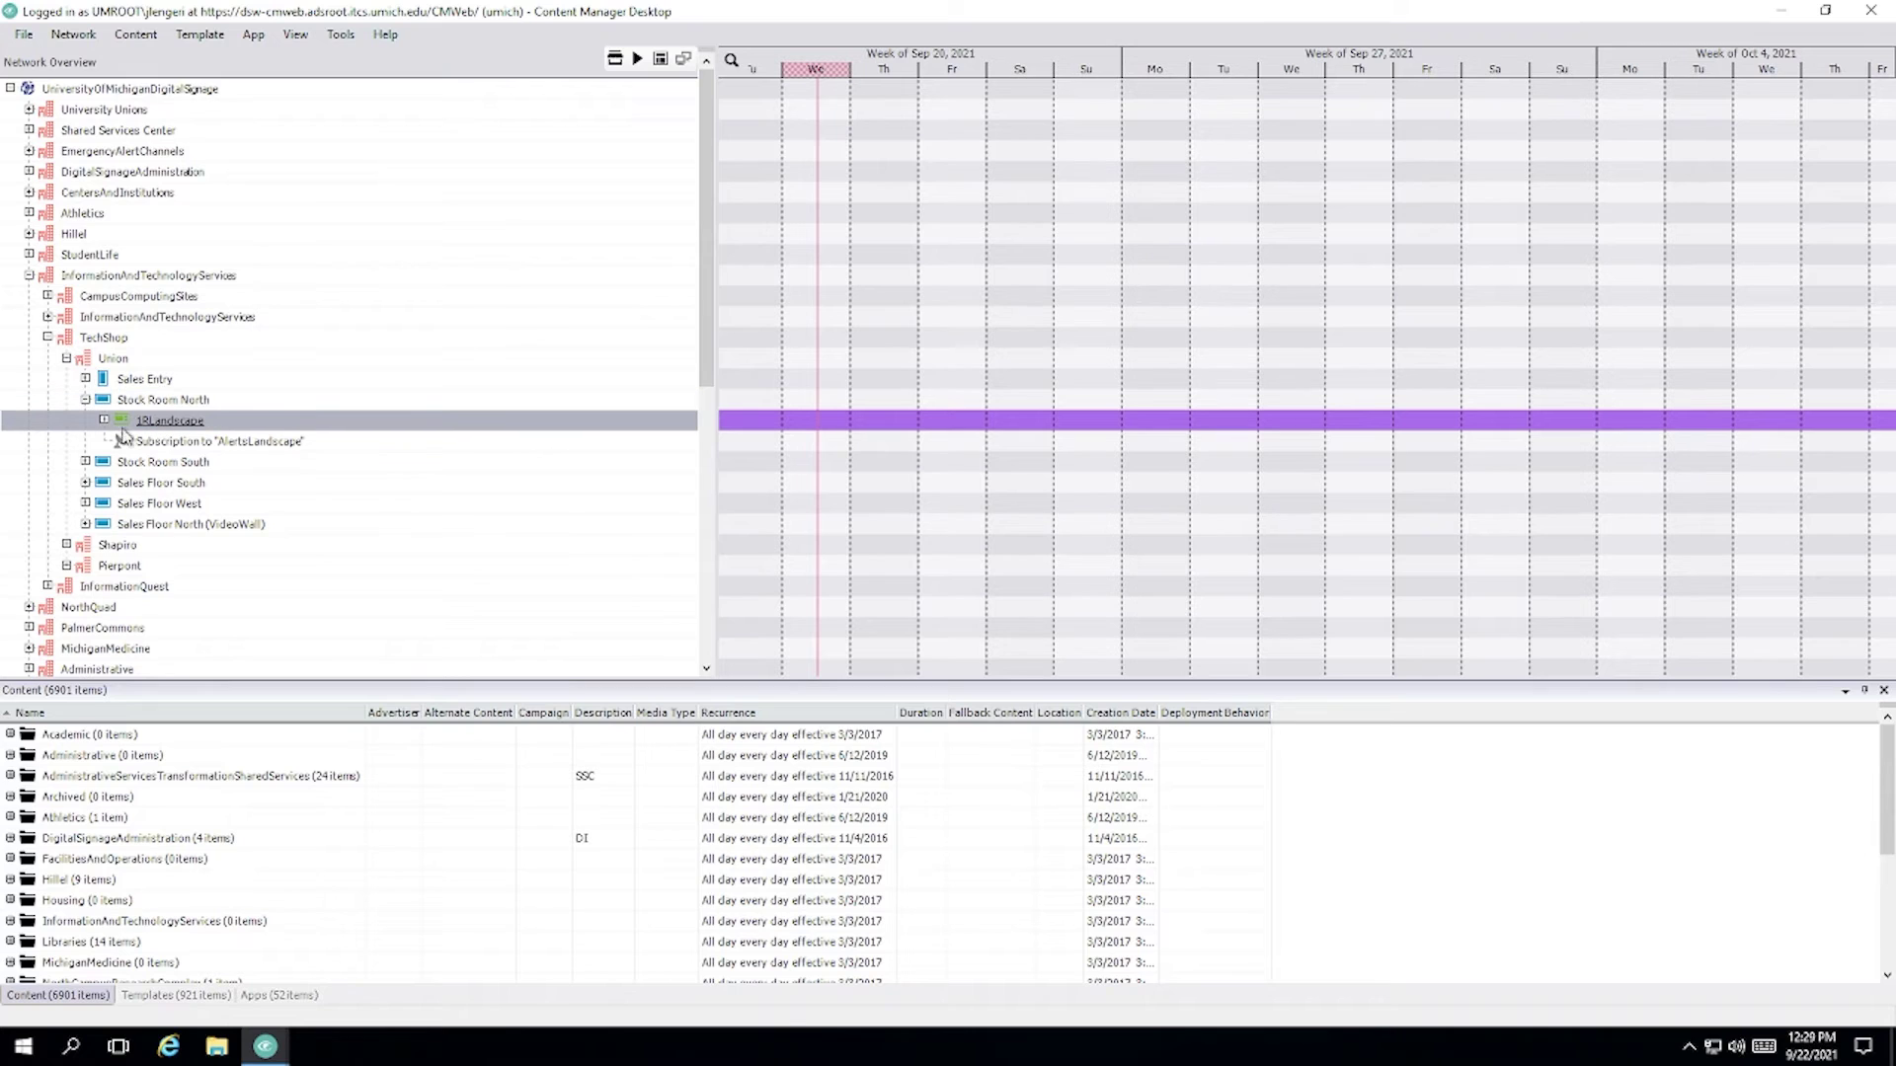
pyautogui.click(105, 420)
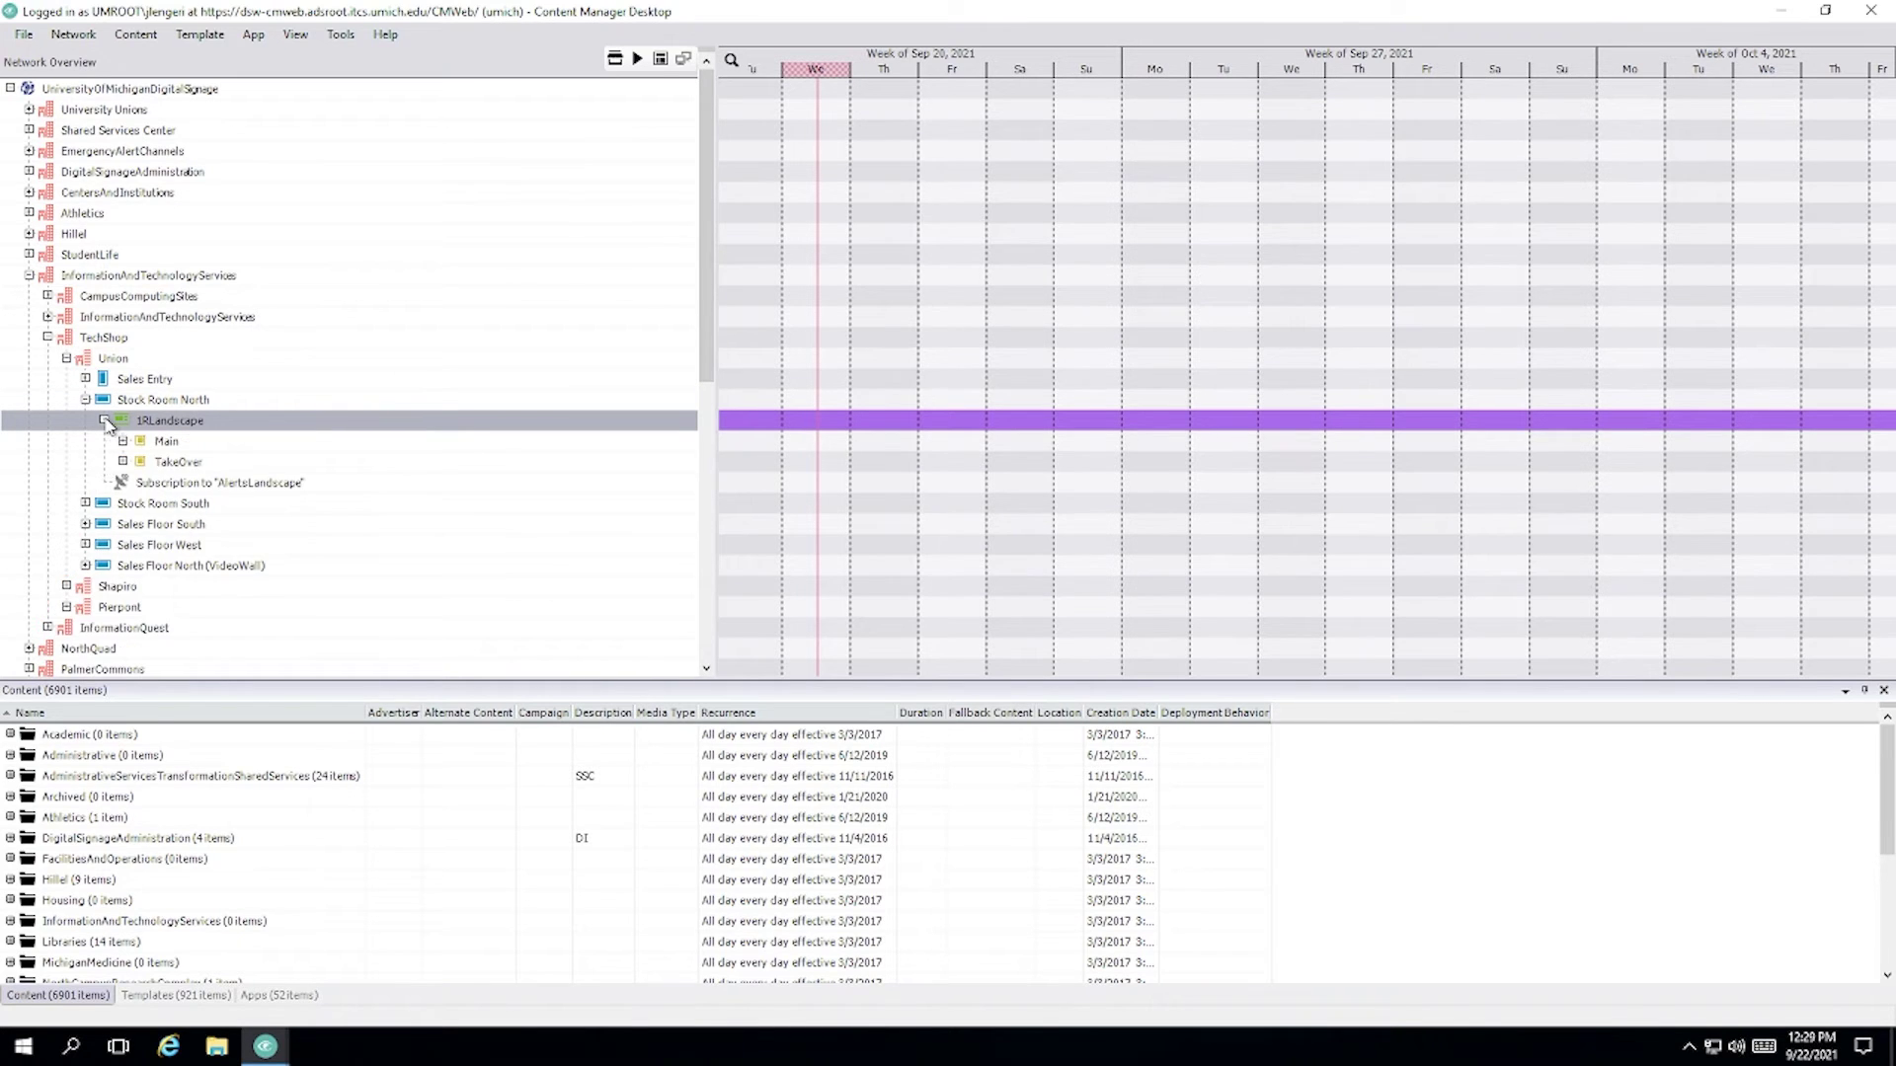
pyautogui.click(154, 441)
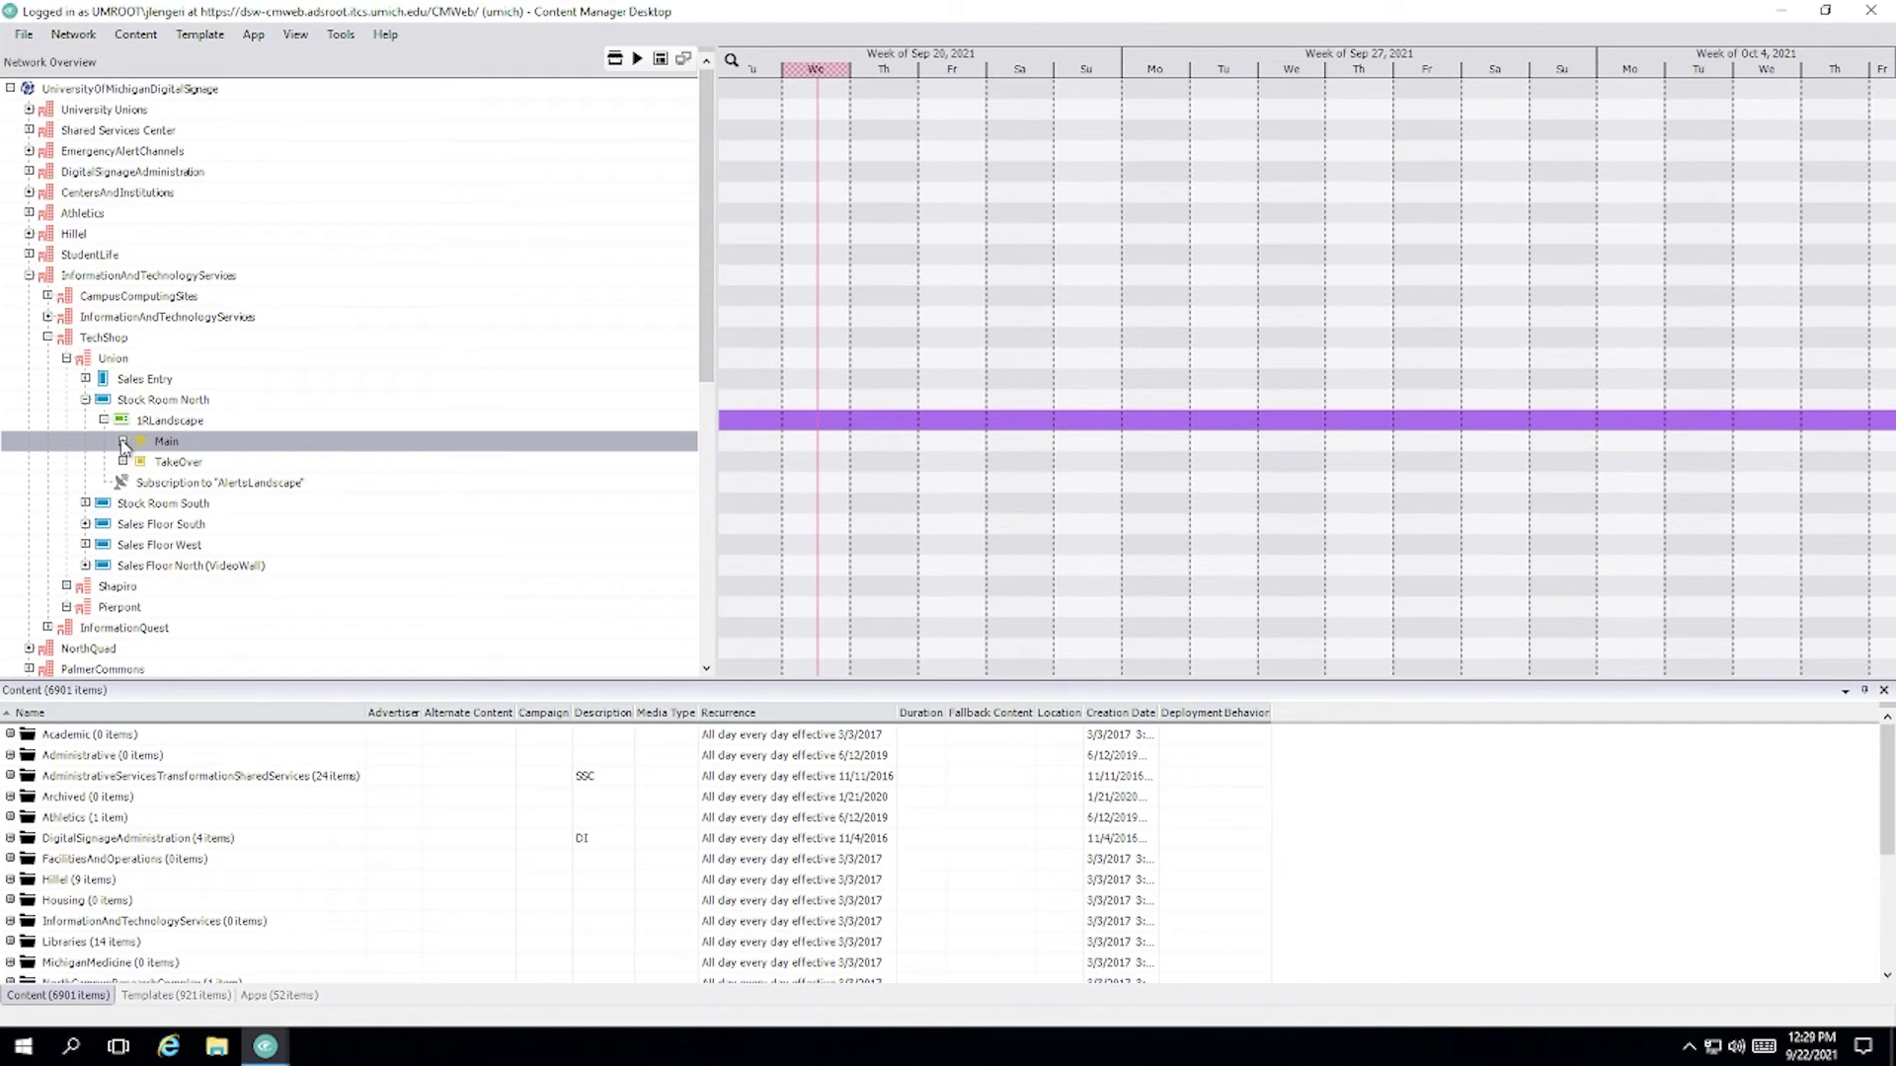
pyautogui.click(156, 422)
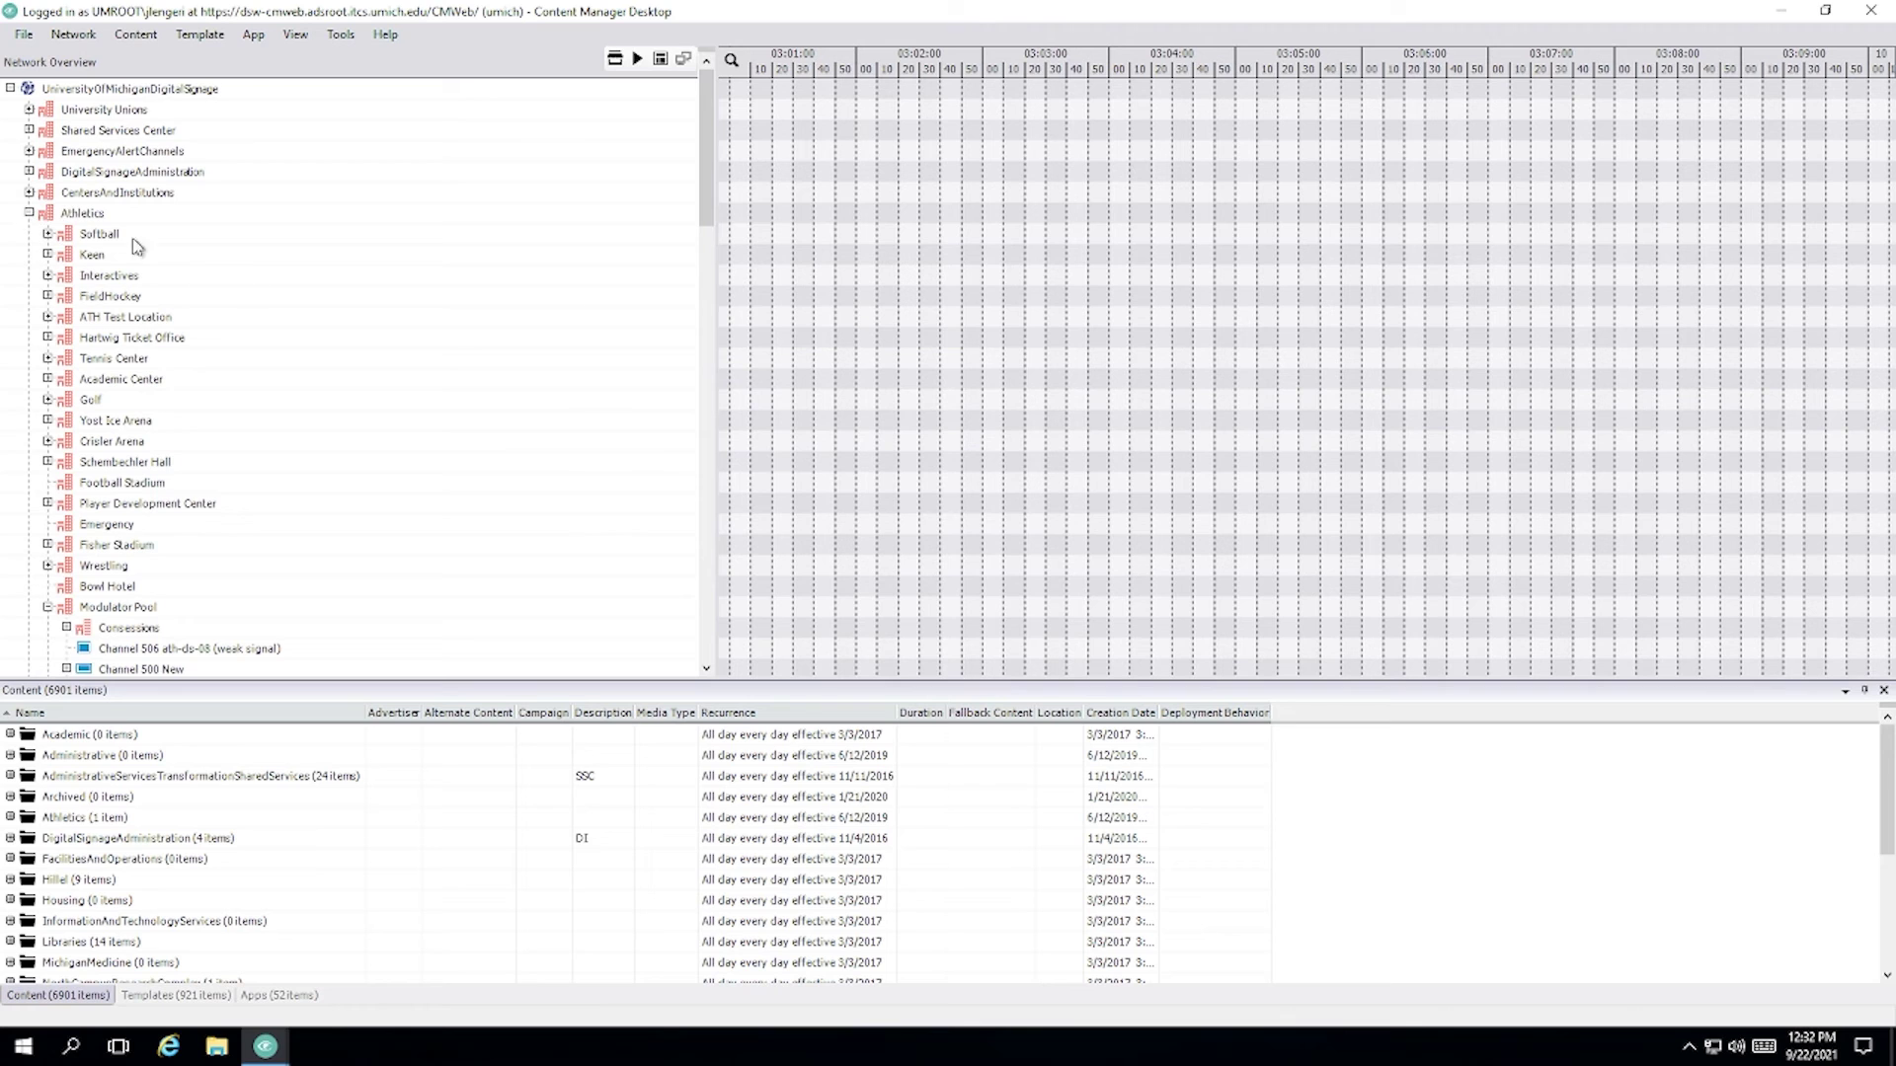
pyautogui.click(29, 213)
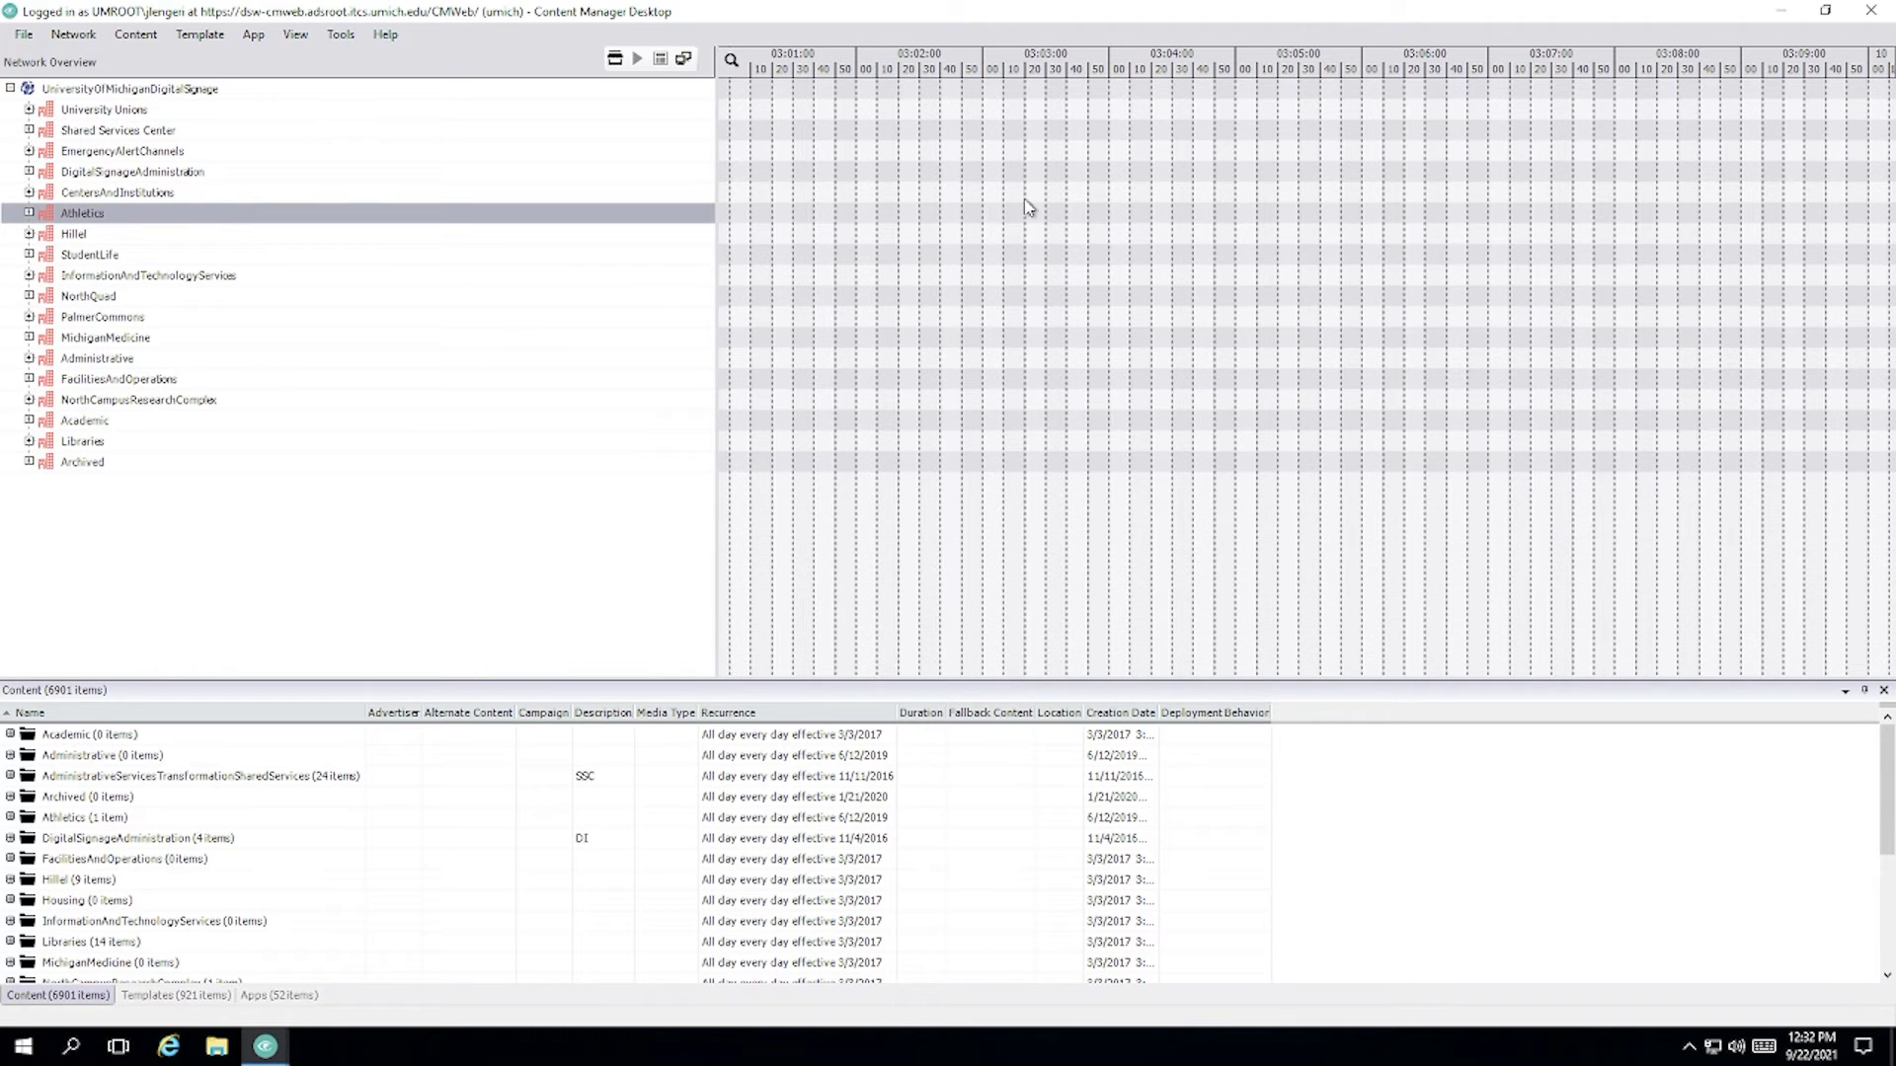
# Rescale the timeline from months and weeks down to 10-minute columns with the zoom slider.
pyautogui.click(731, 60)
pyautogui.moveTo(882, 92); pyautogui.dragTo(982, 93)
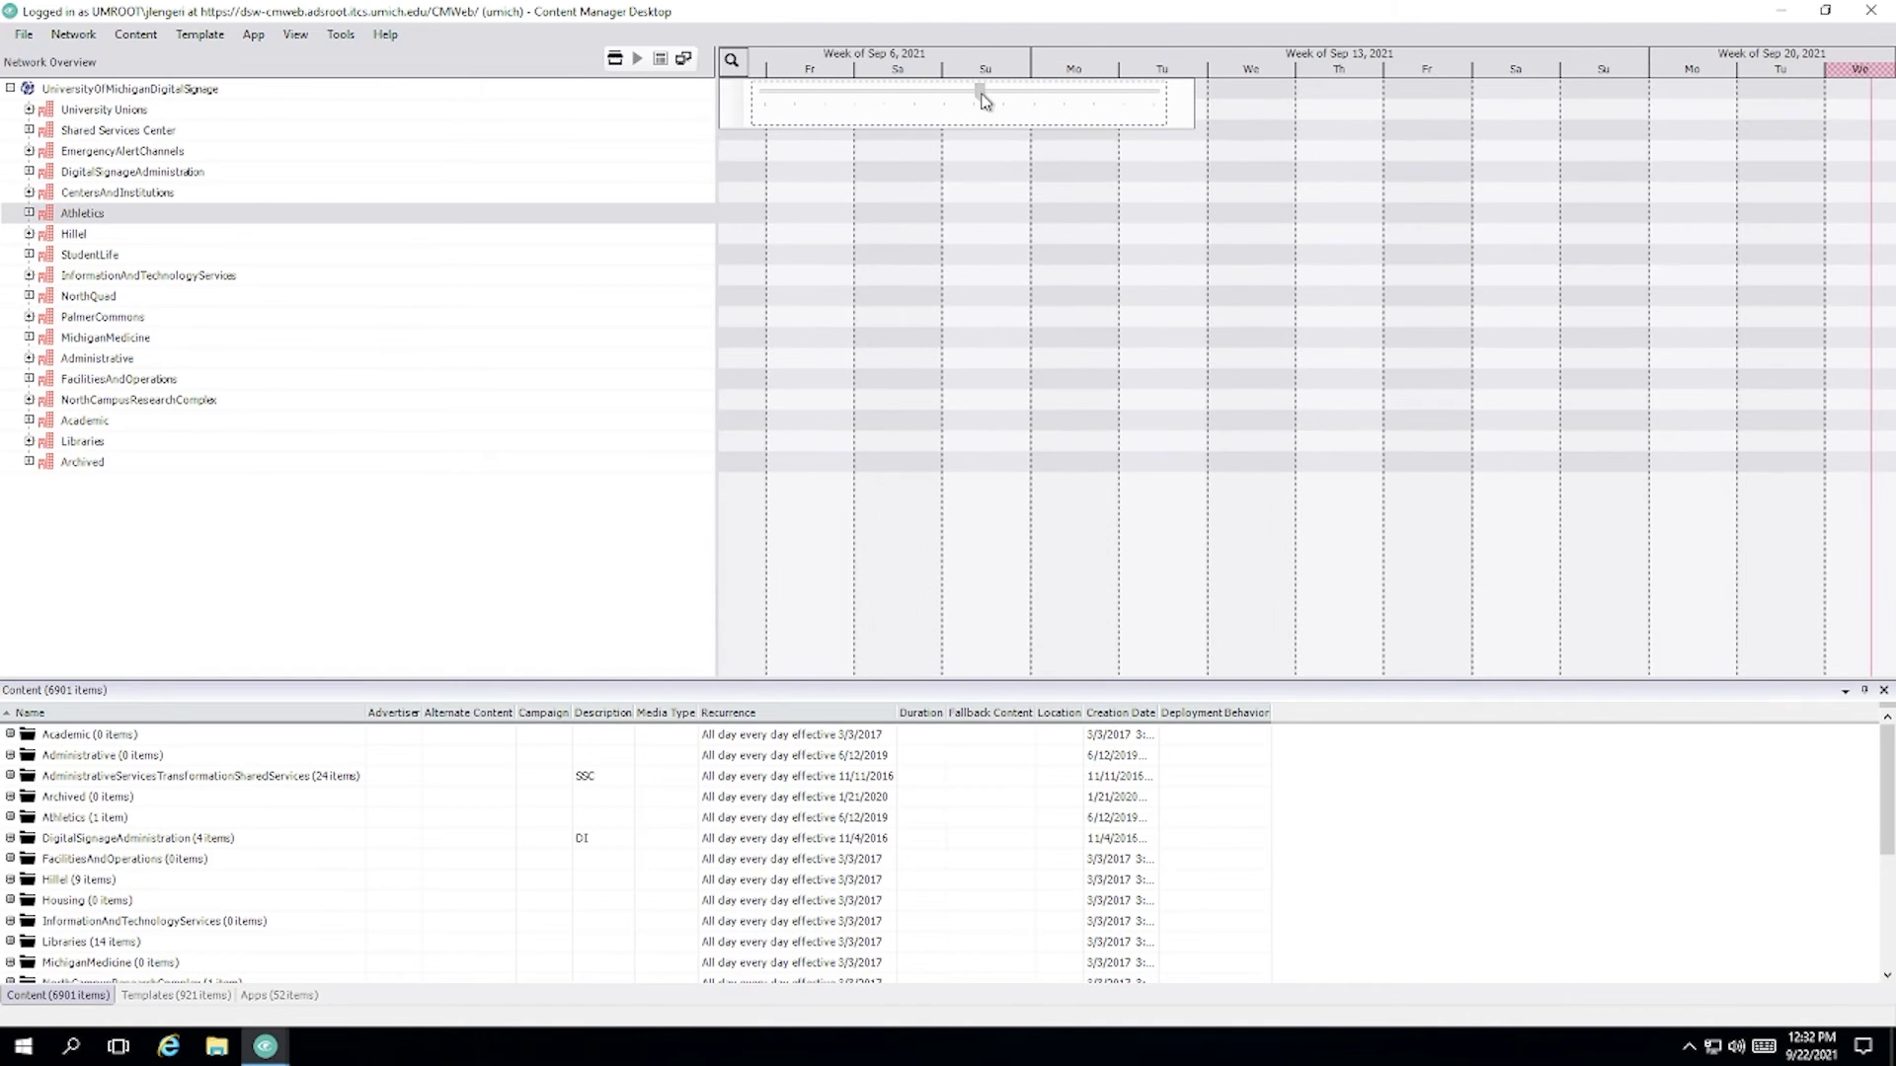
pyautogui.click(1126, 365)
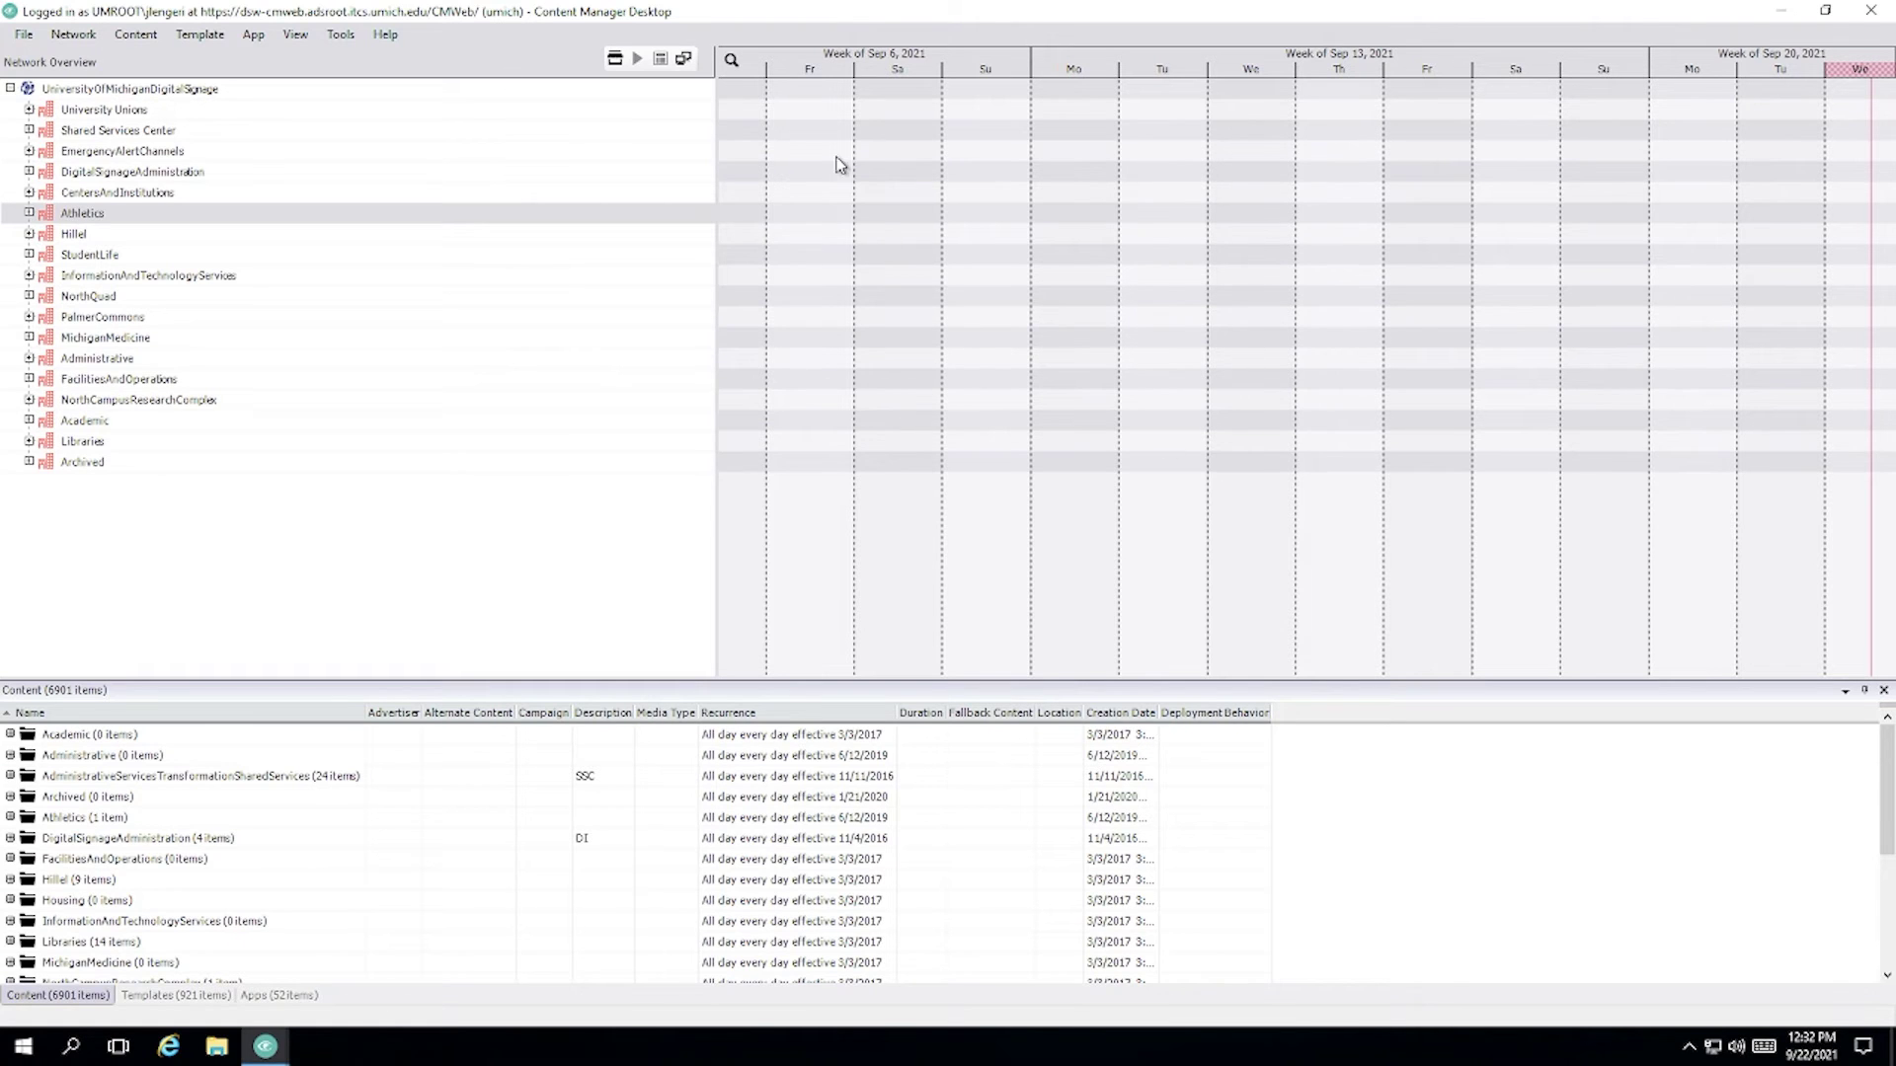
pyautogui.click(731, 62)
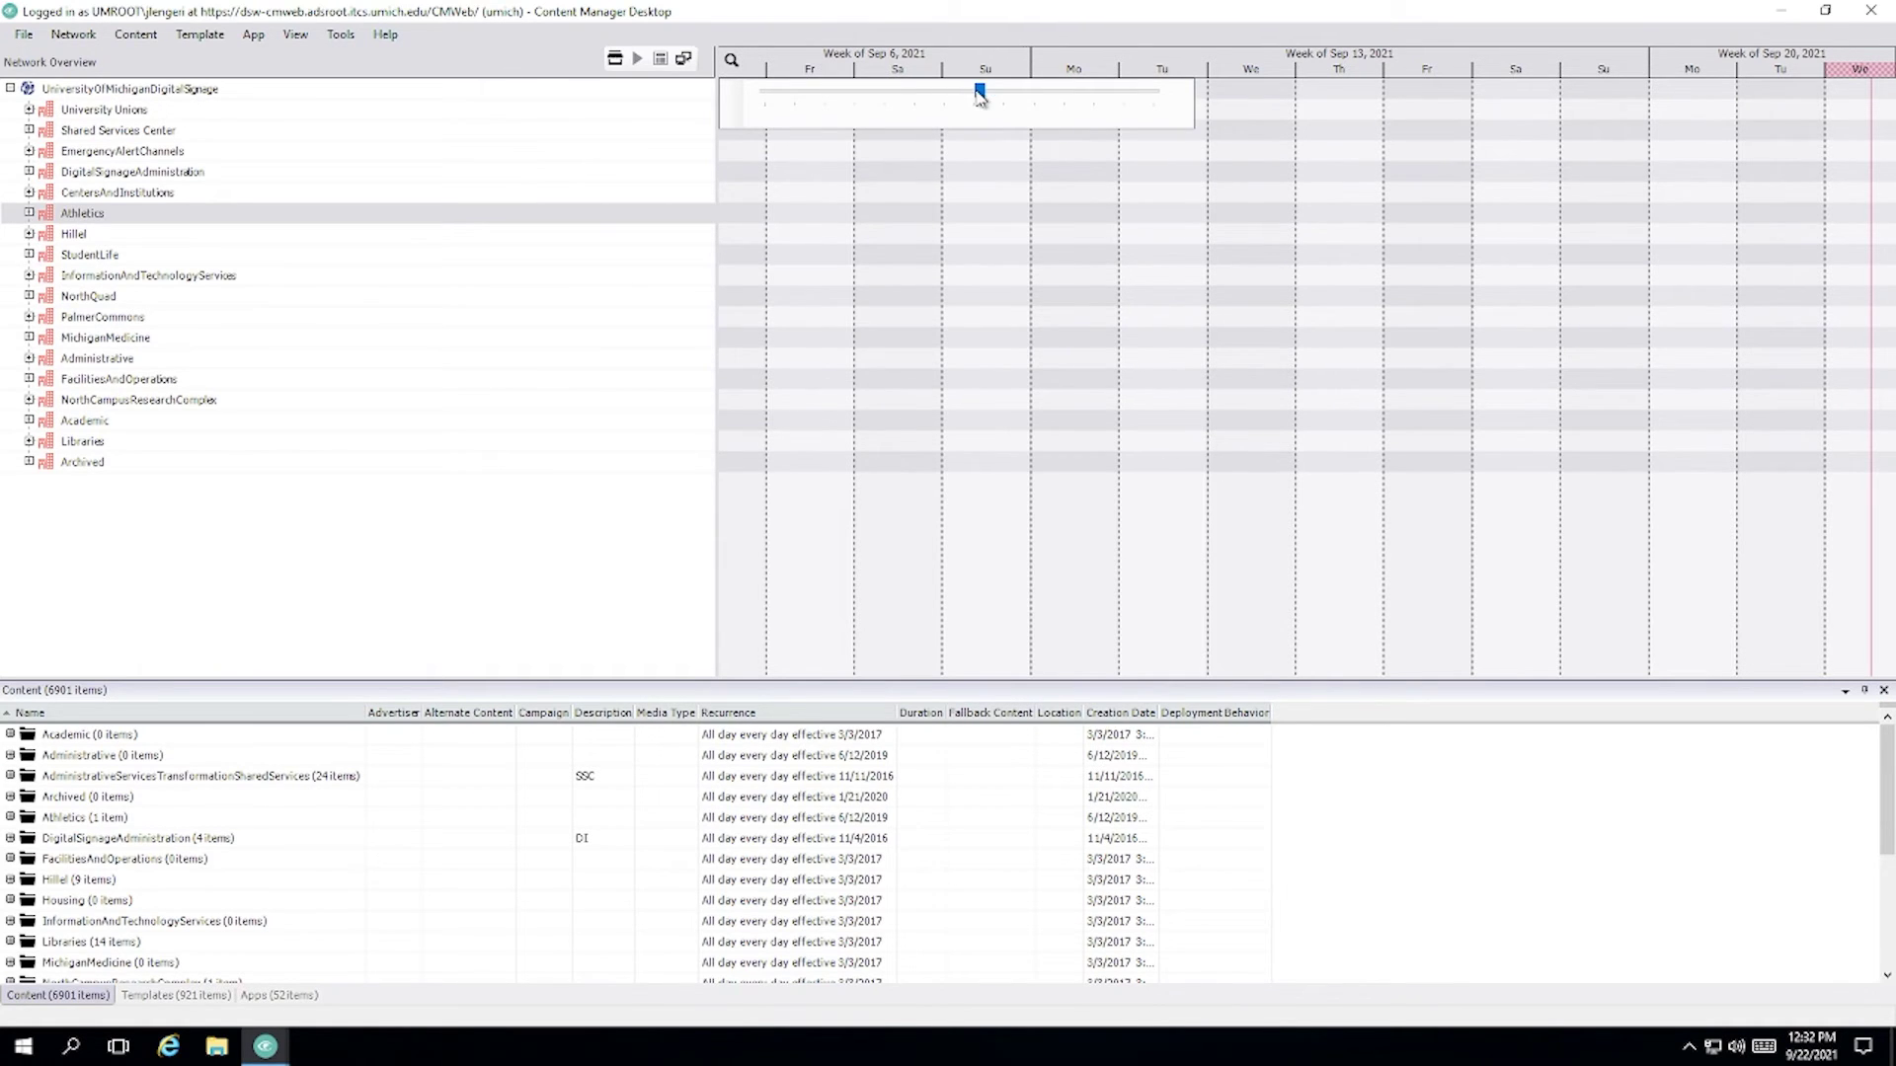
pyautogui.moveTo(982, 92); pyautogui.dragTo(973, 96)
pyautogui.click(1130, 250)
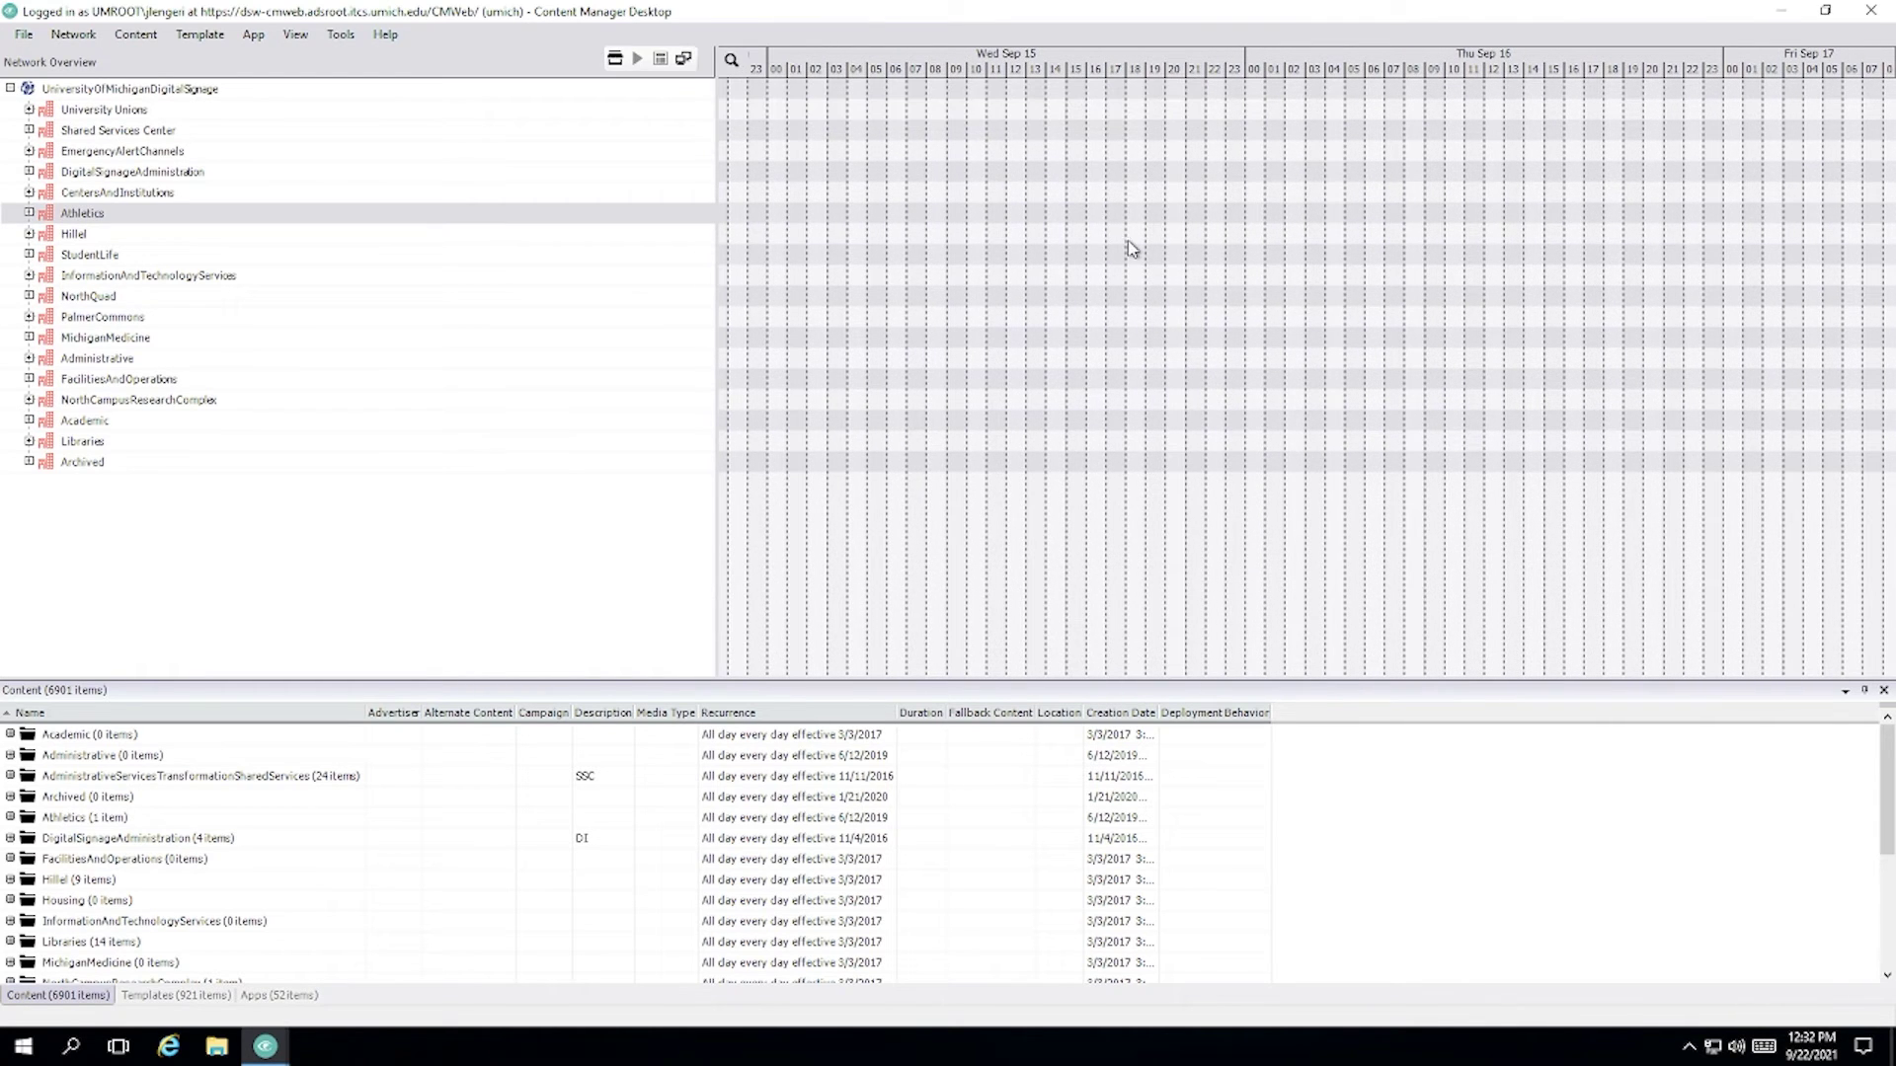
pyautogui.click(731, 62)
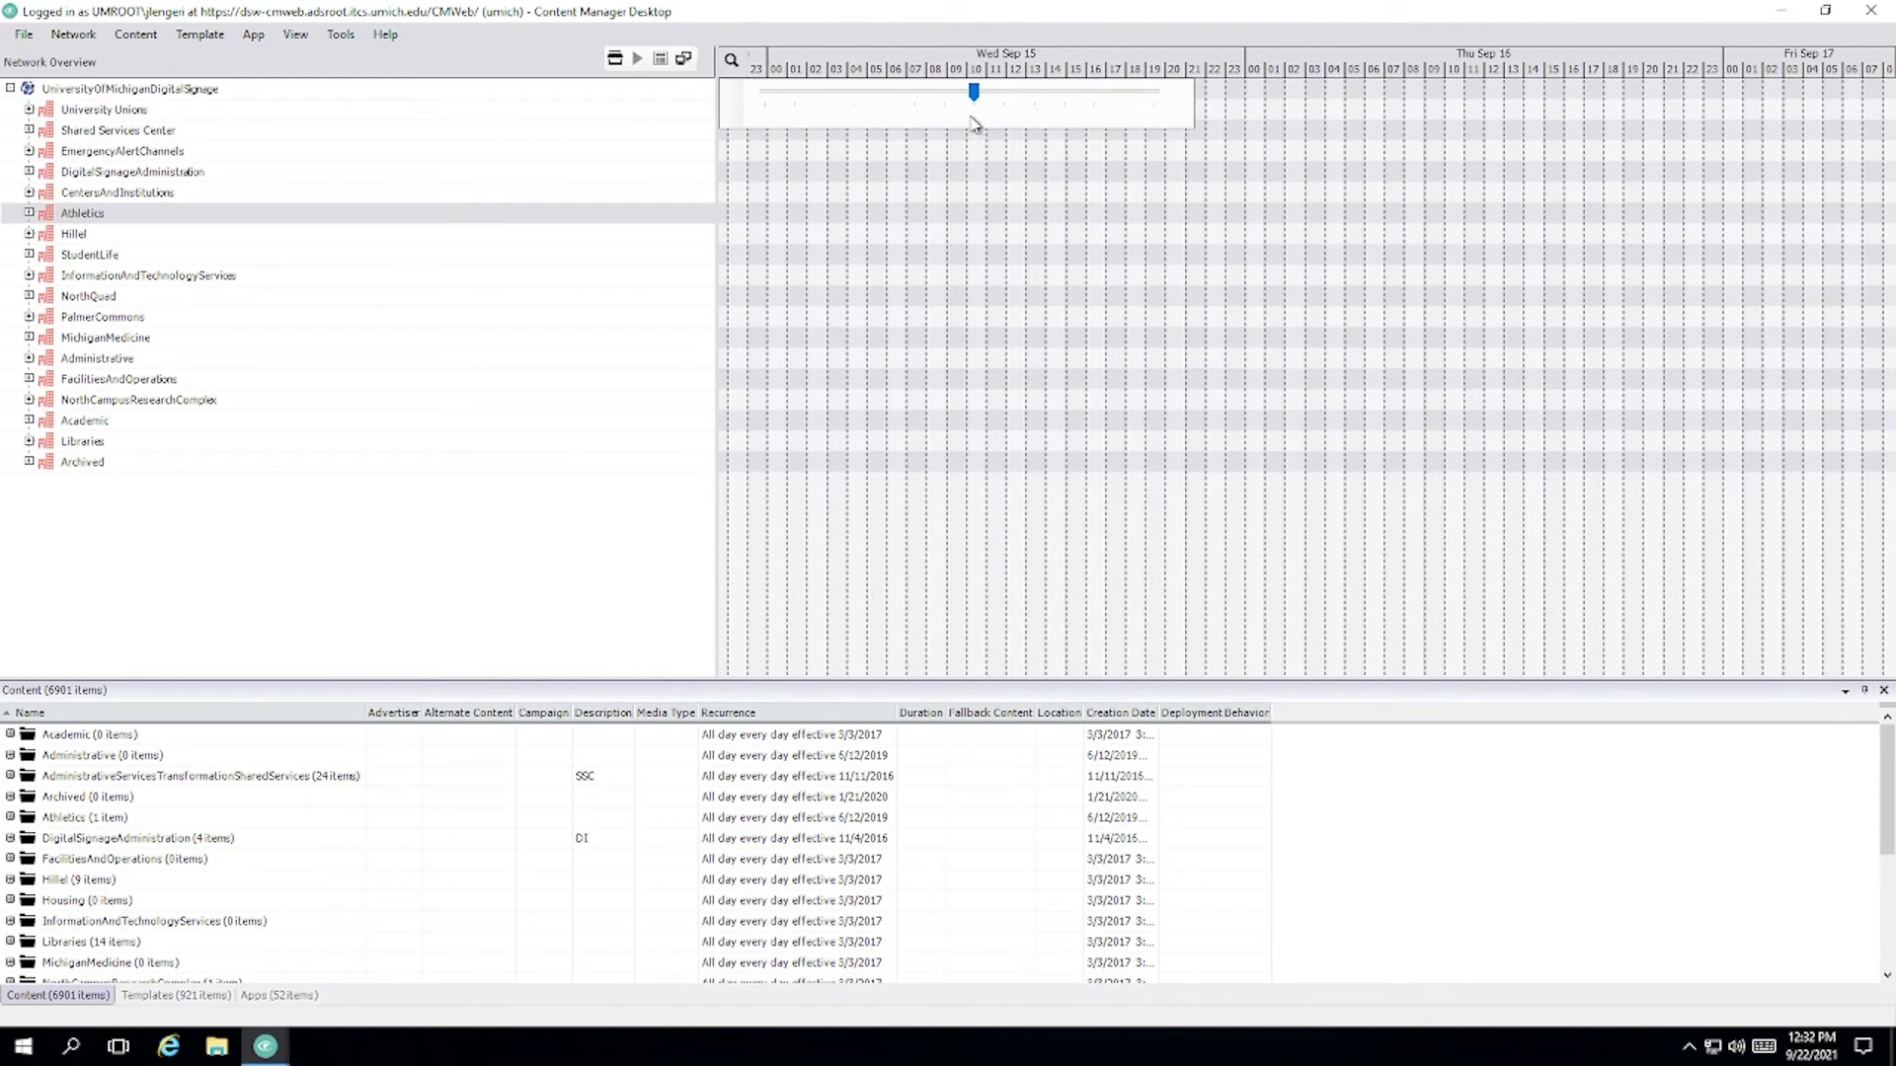
pyautogui.moveTo(973, 94); pyautogui.dragTo(945, 102)
pyautogui.click(1234, 341)
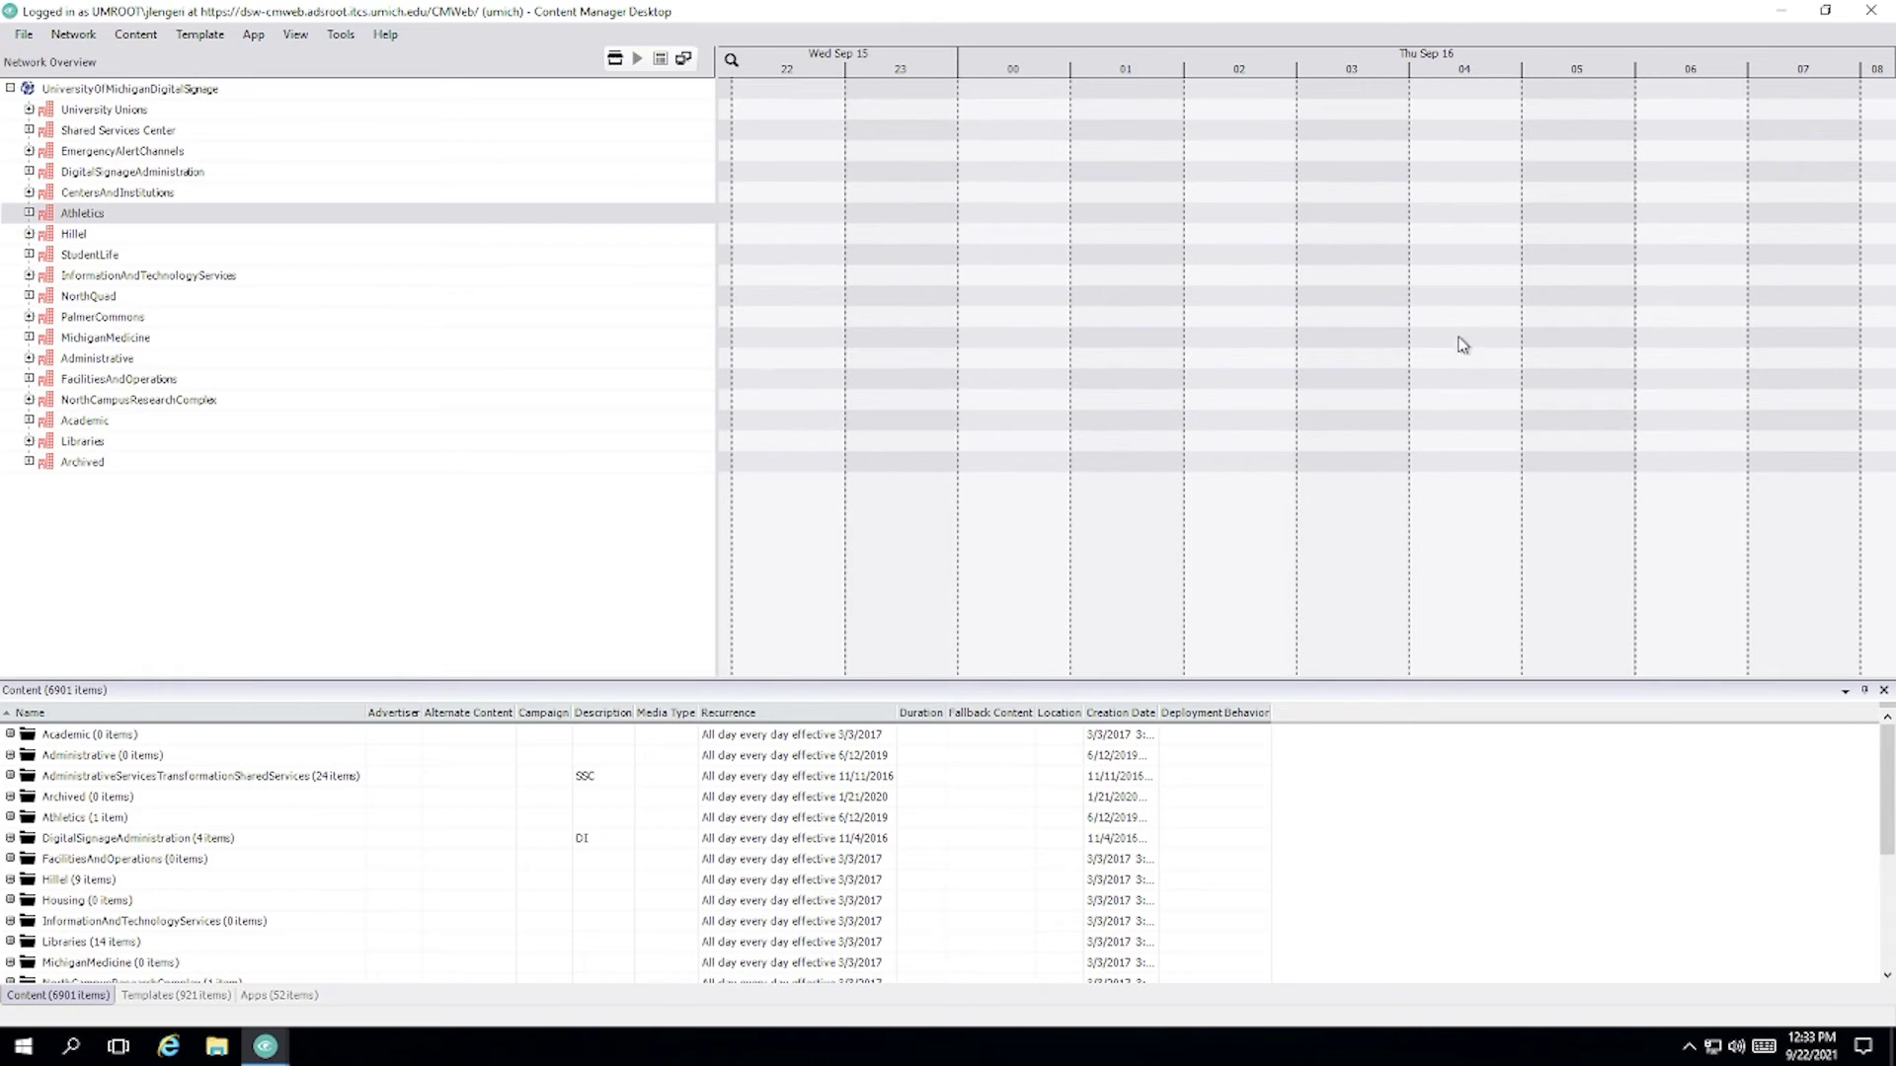
pyautogui.click(731, 60)
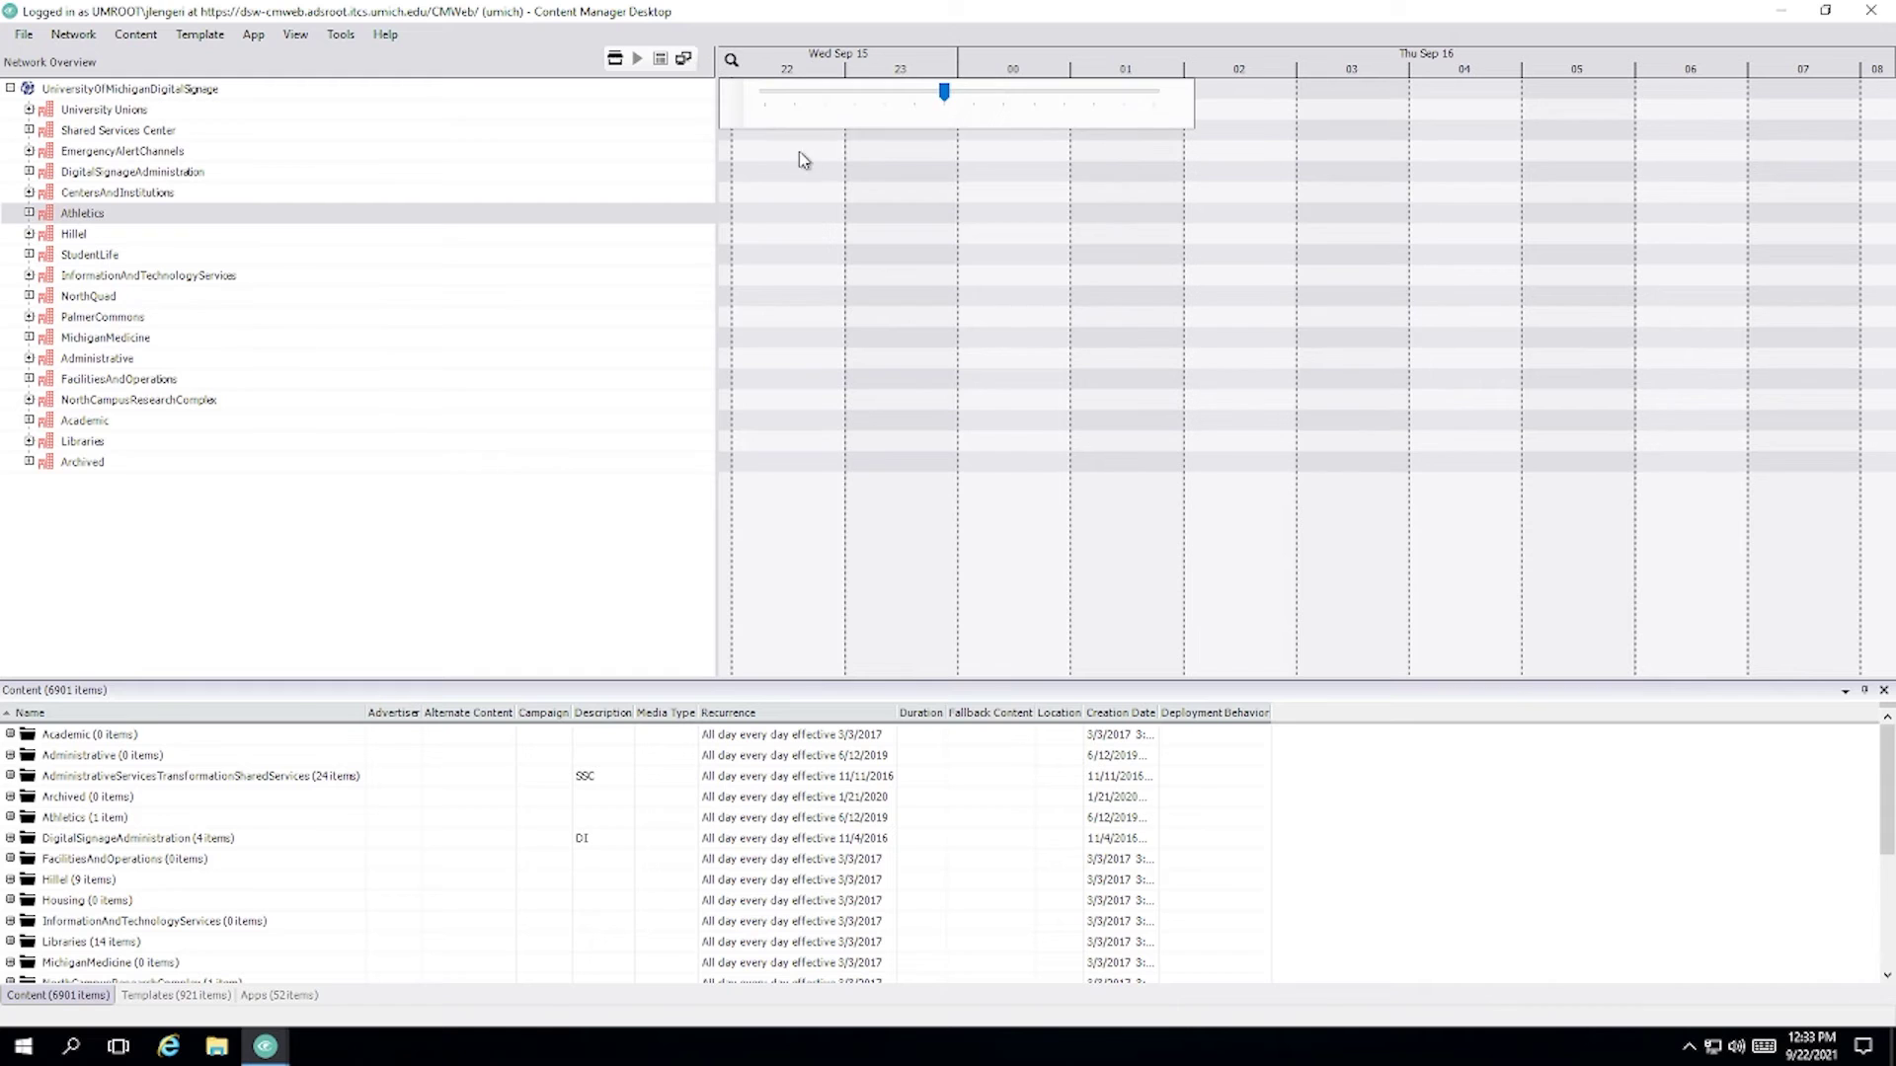
pyautogui.moveTo(939, 92); pyautogui.dragTo(954, 91)
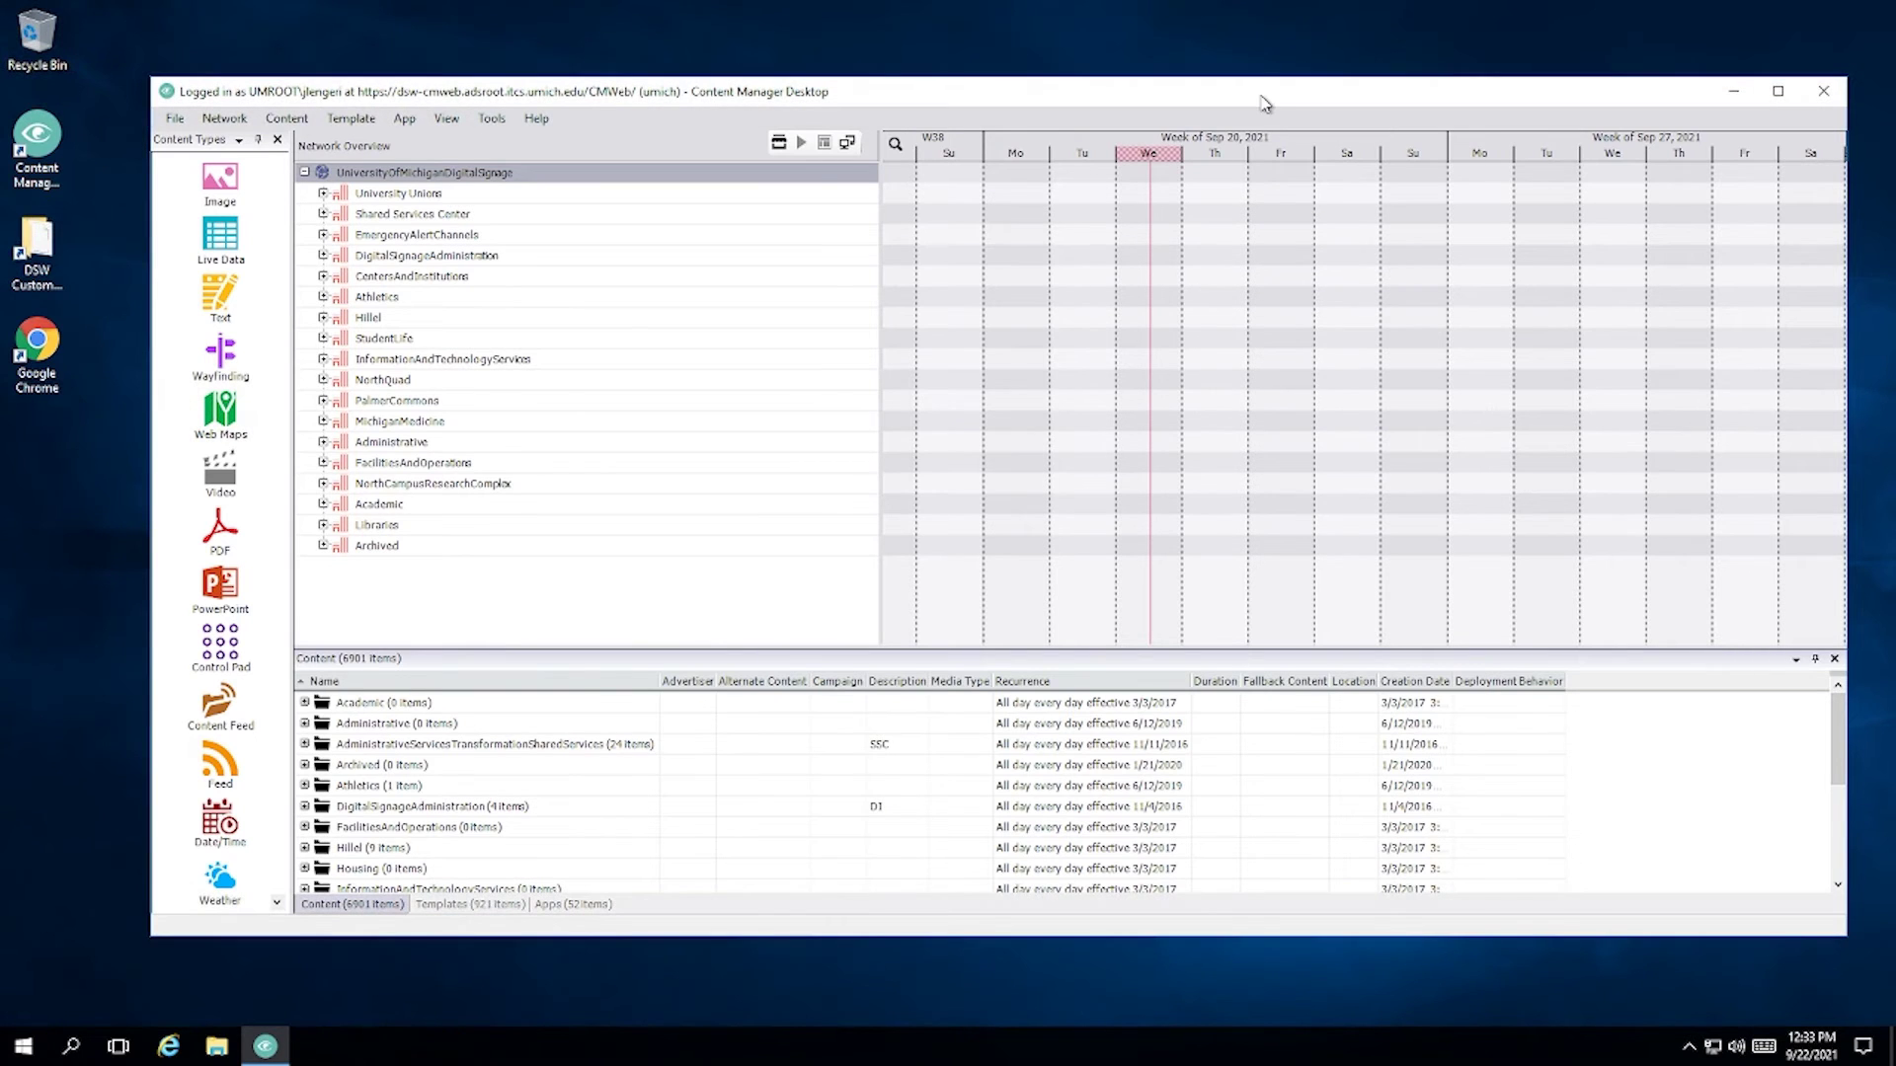
# Maximize the Content Manager Desktop window from its title bar.
pyautogui.doubleClick(1257, 93)
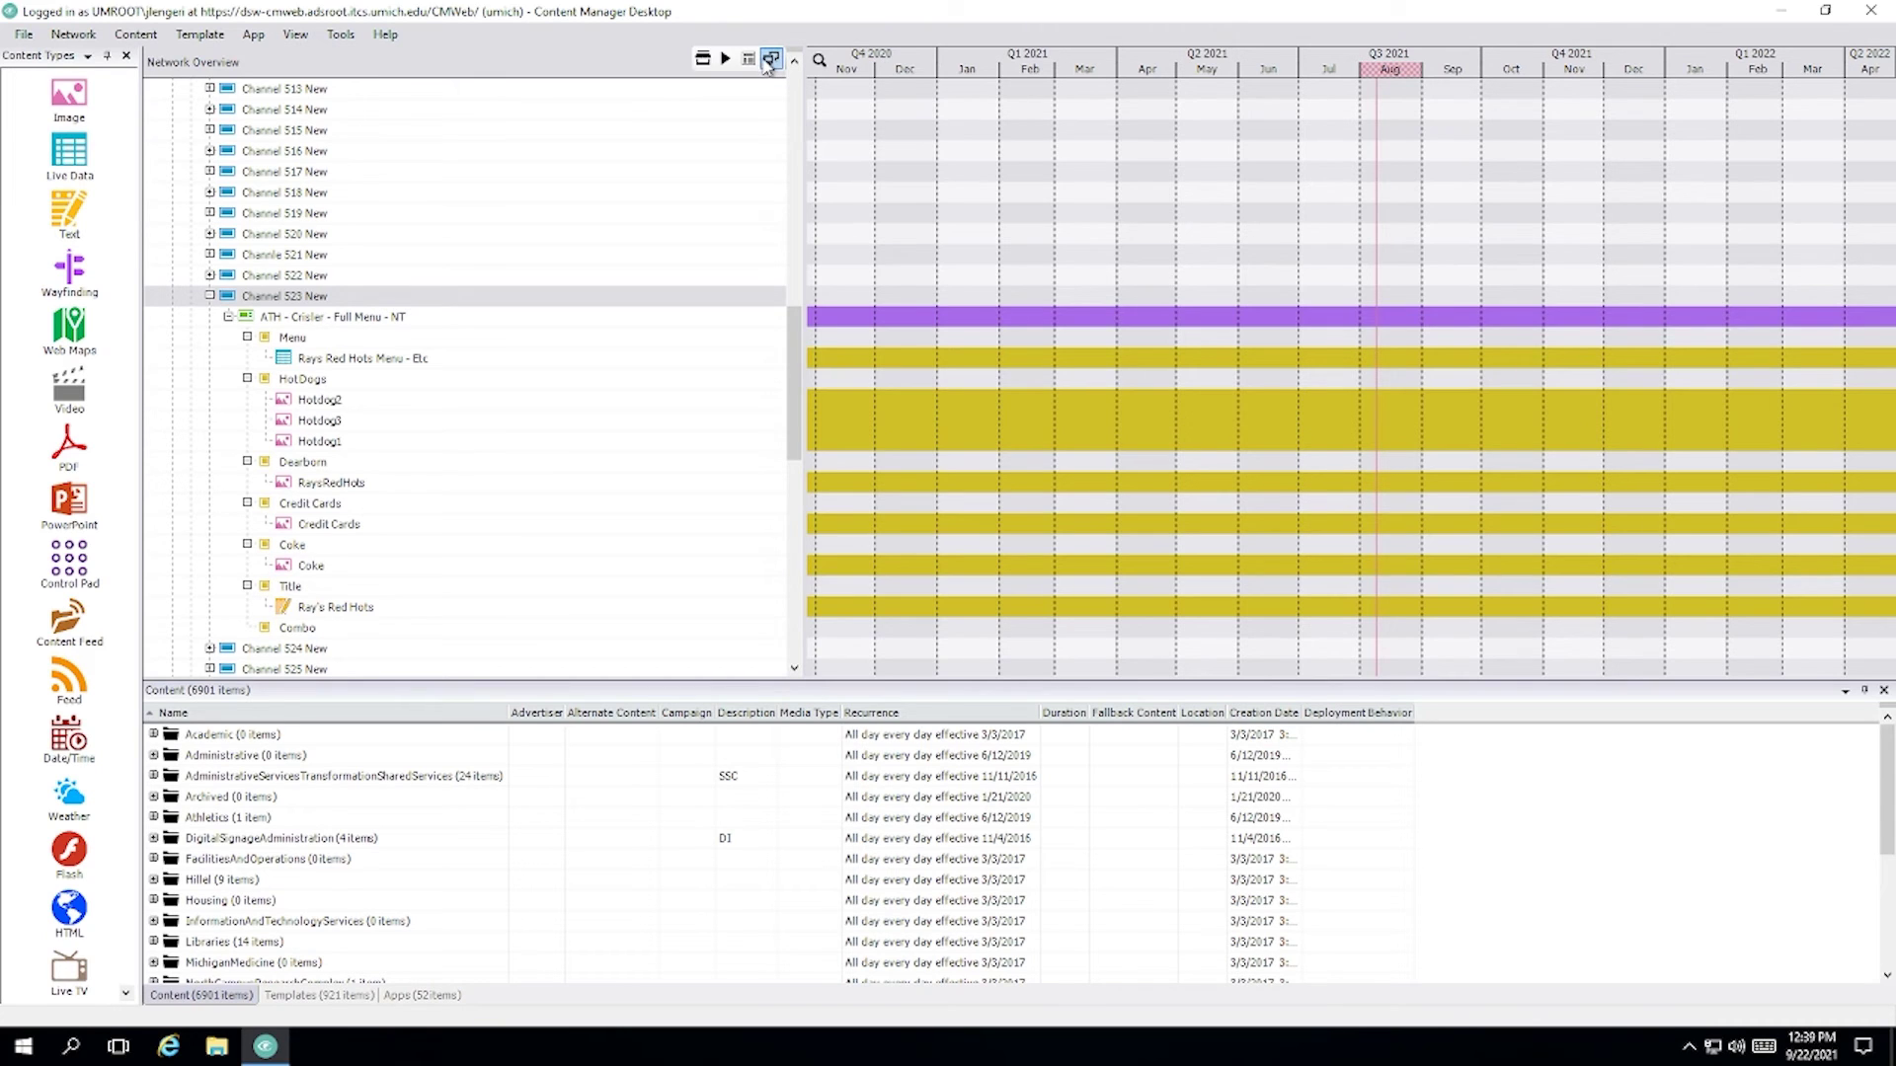
# Turn on the network monitor for Channel 523 New and open its Select Columns chooser.
pyautogui.click(770, 62)
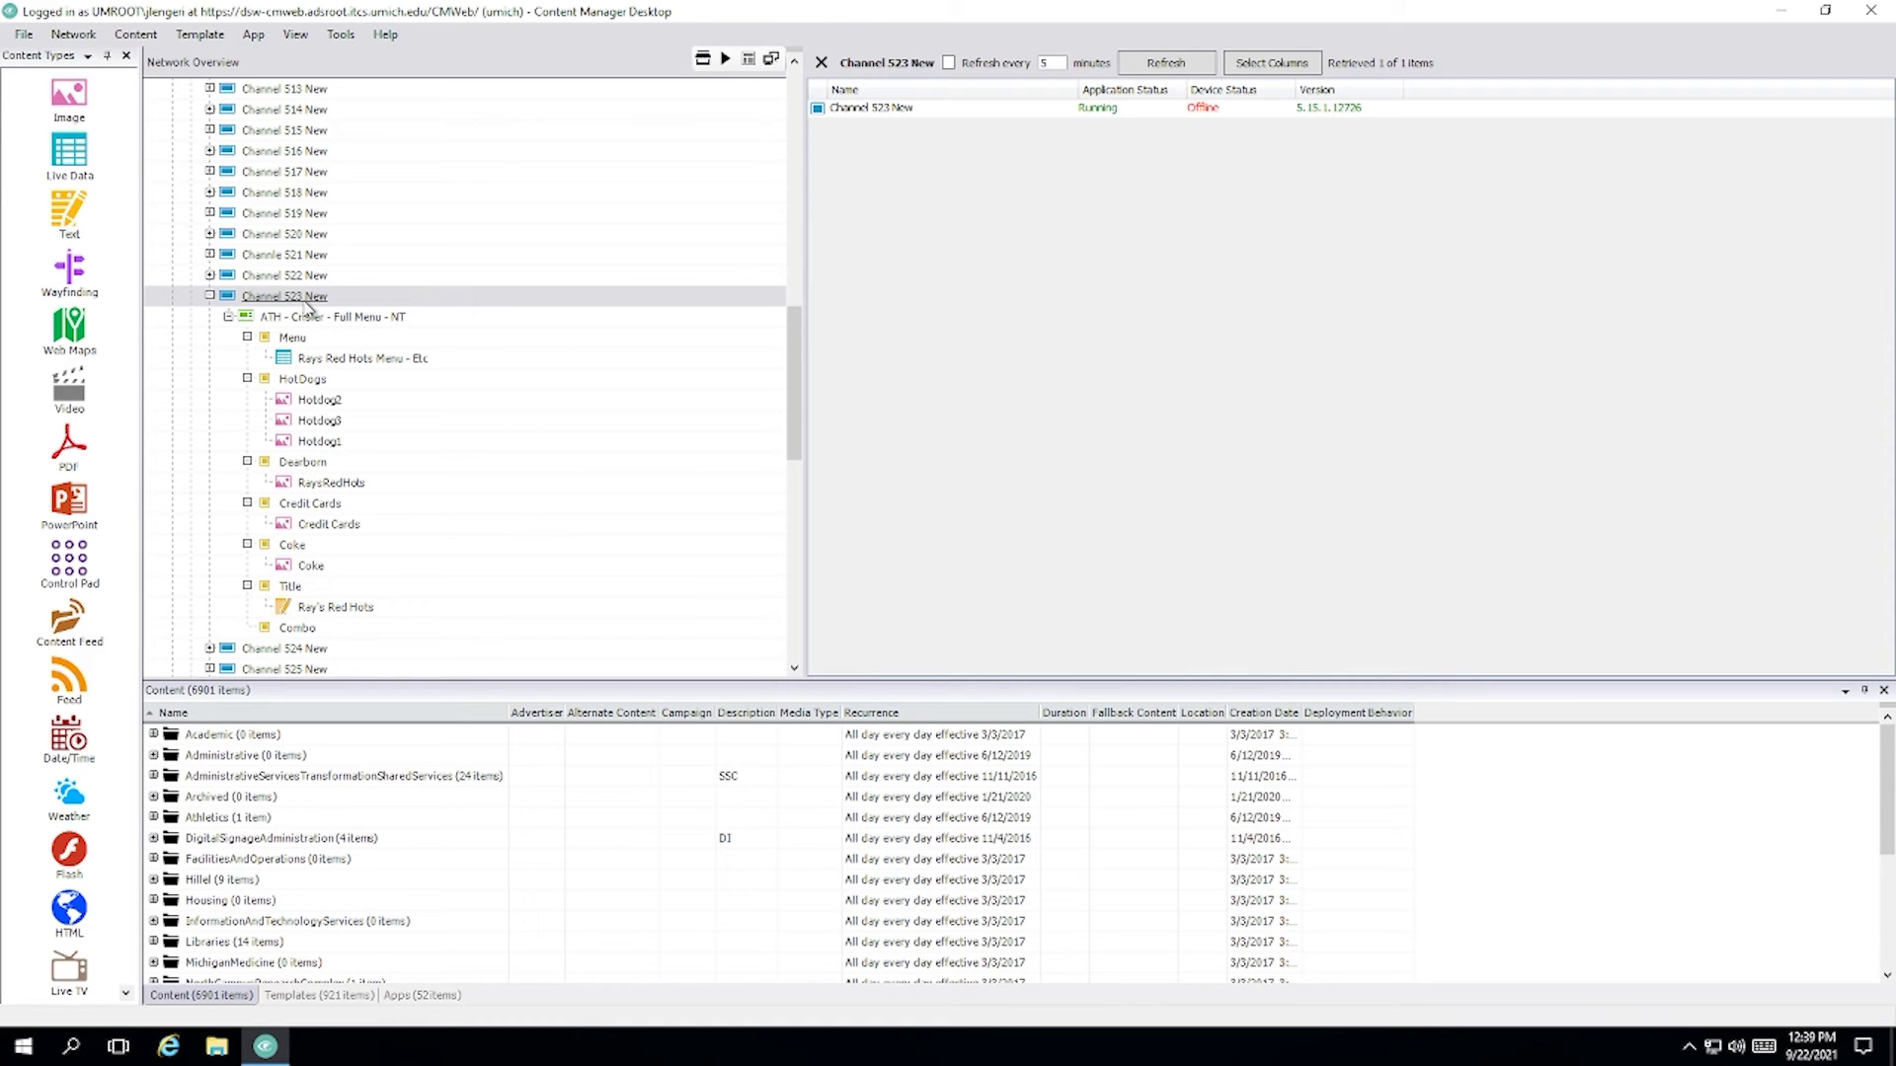
pyautogui.click(301, 299)
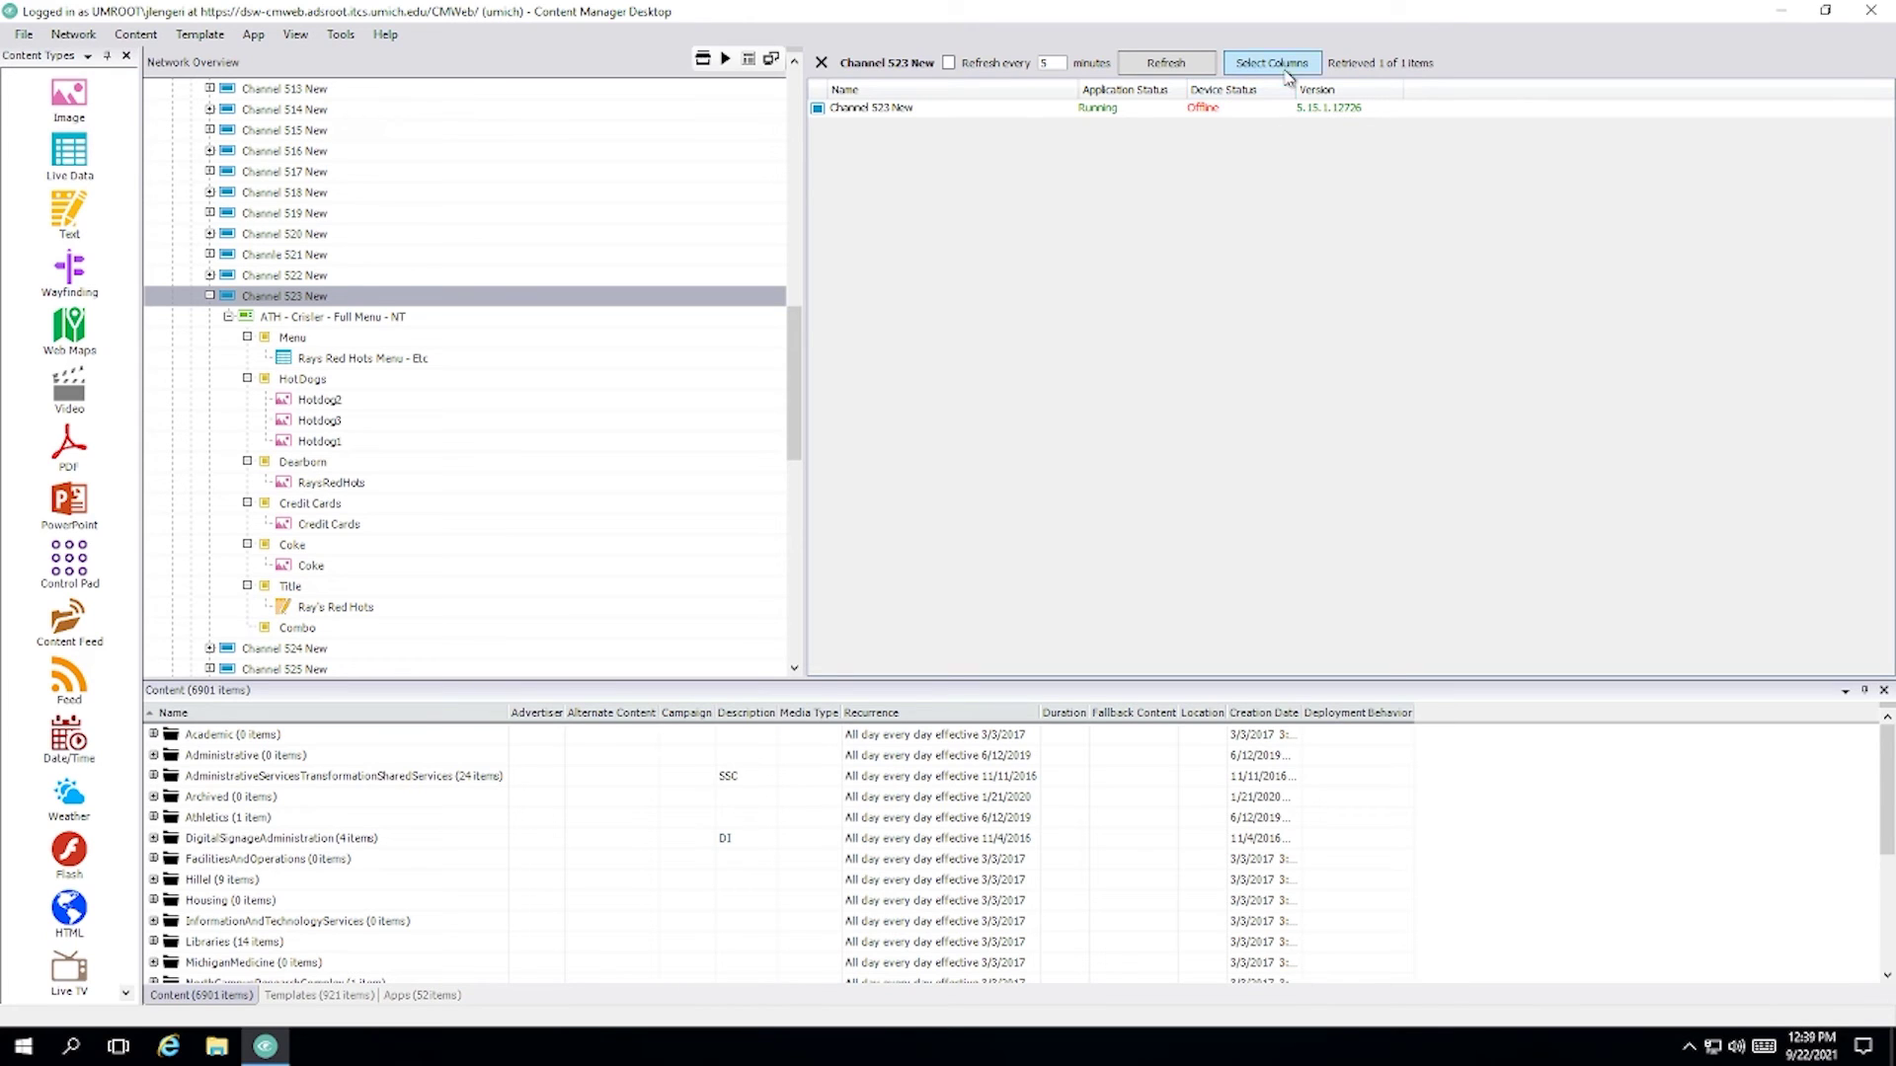
pyautogui.click(881, 113)
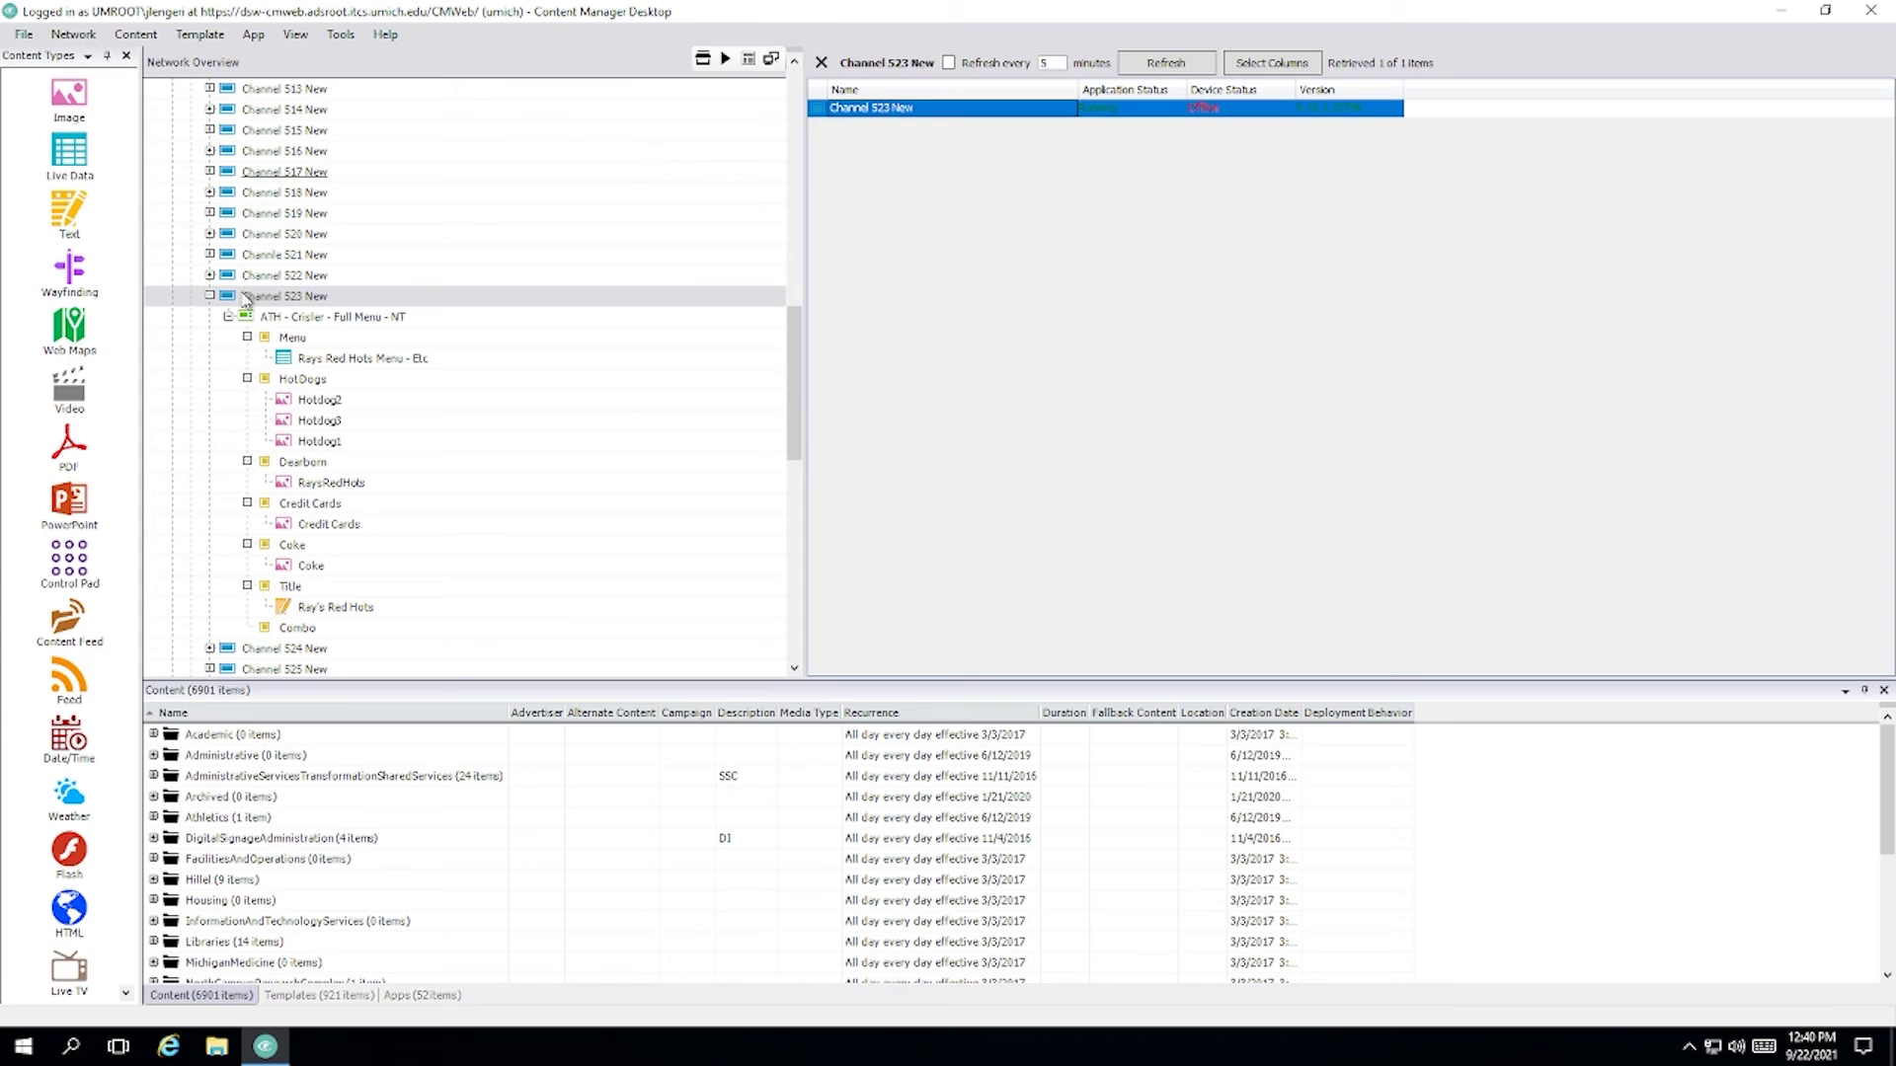
pyautogui.click(271, 299)
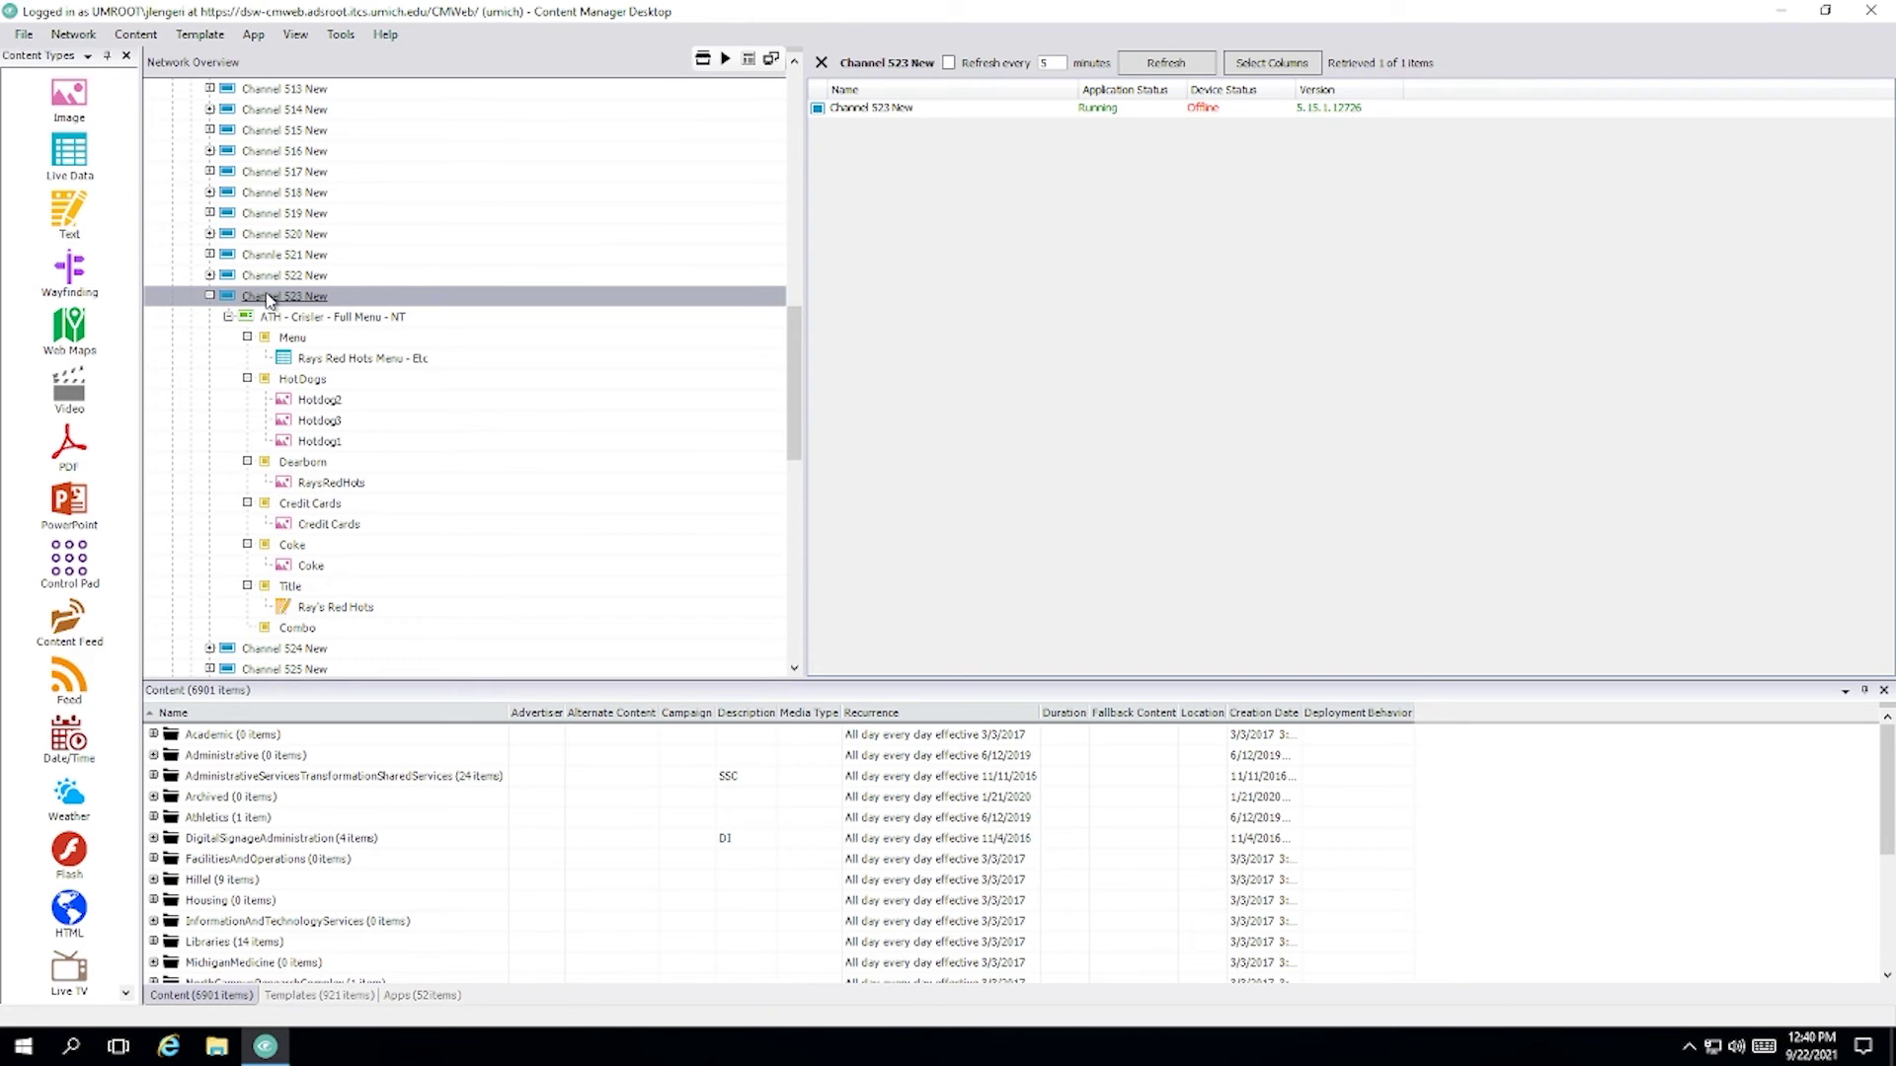
pyautogui.click(1297, 68)
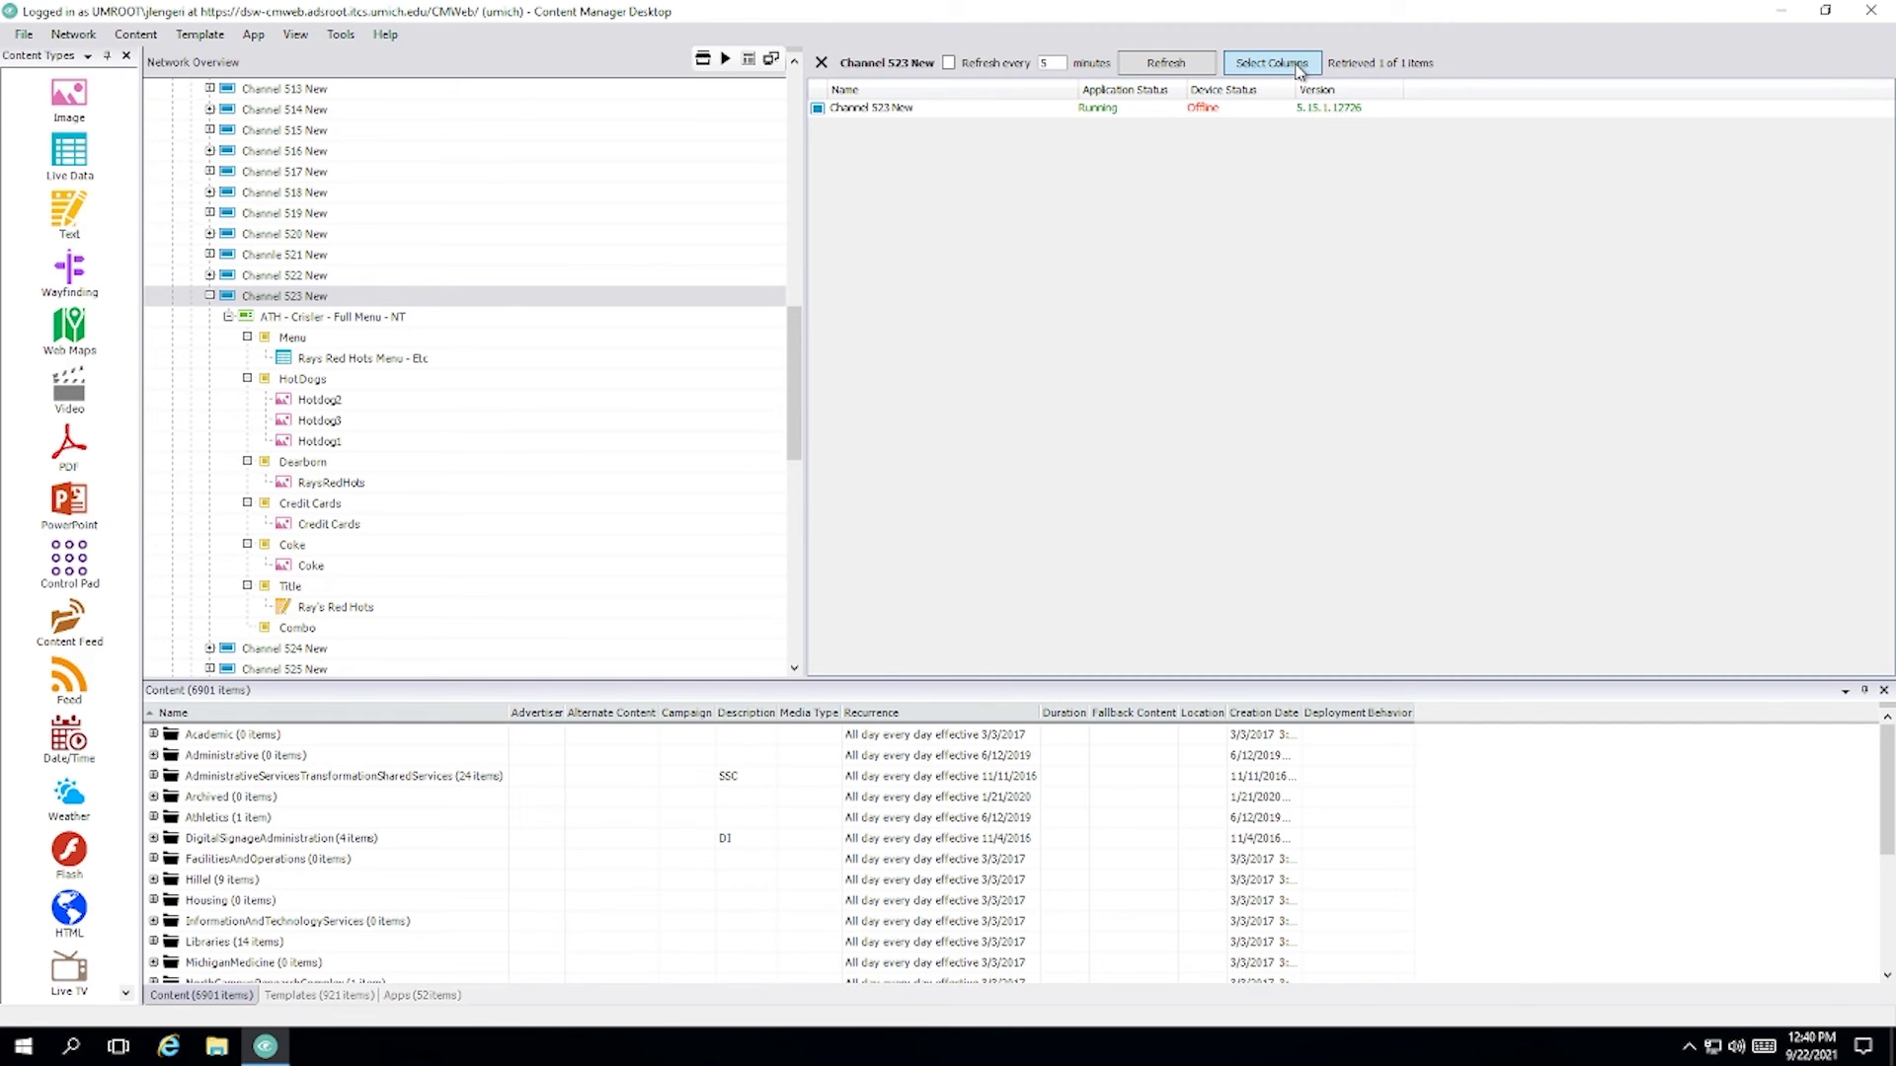
pyautogui.click(1297, 65)
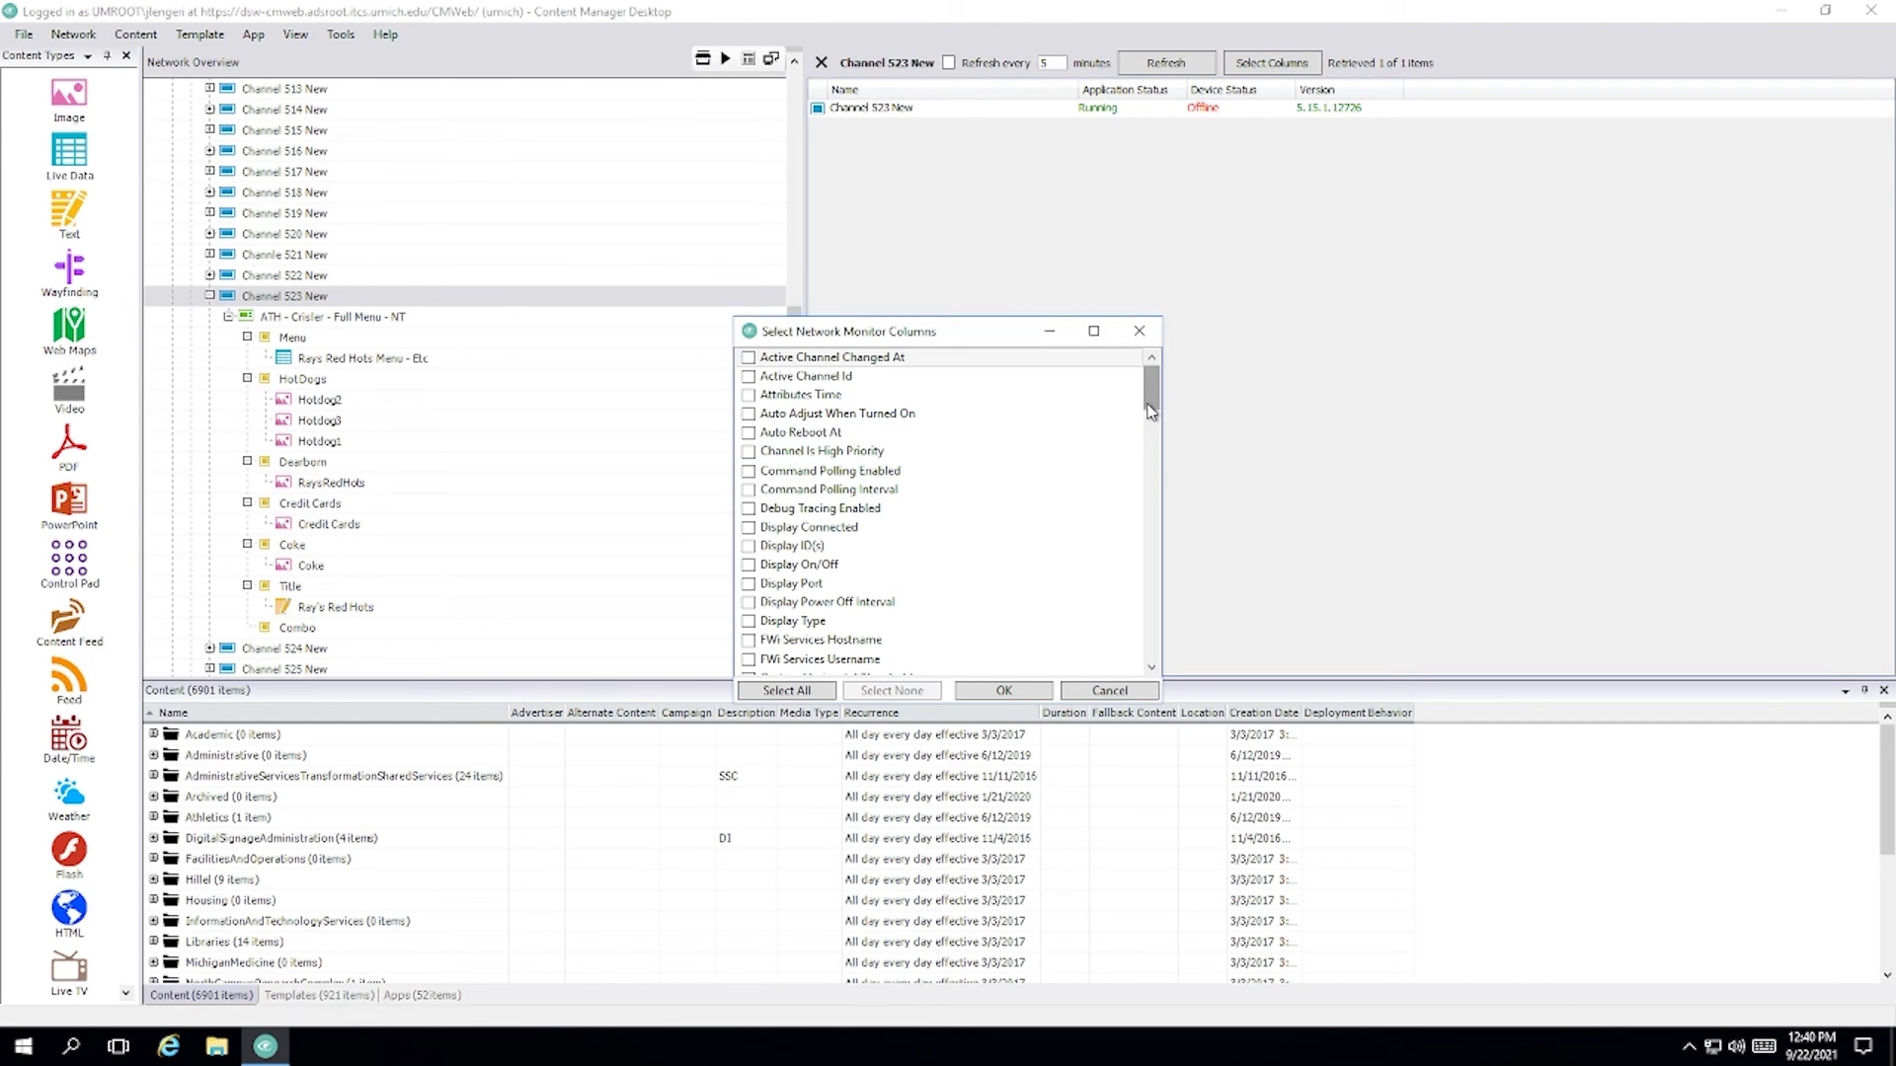
# Add the Screenshot column to the network monitor, then bring up Modulator Pool's actions.
pyautogui.moveTo(1151, 411); pyautogui.dragTo(1150, 408)
pyautogui.moveTo(1152, 411); pyautogui.dragTo(1096, 486)
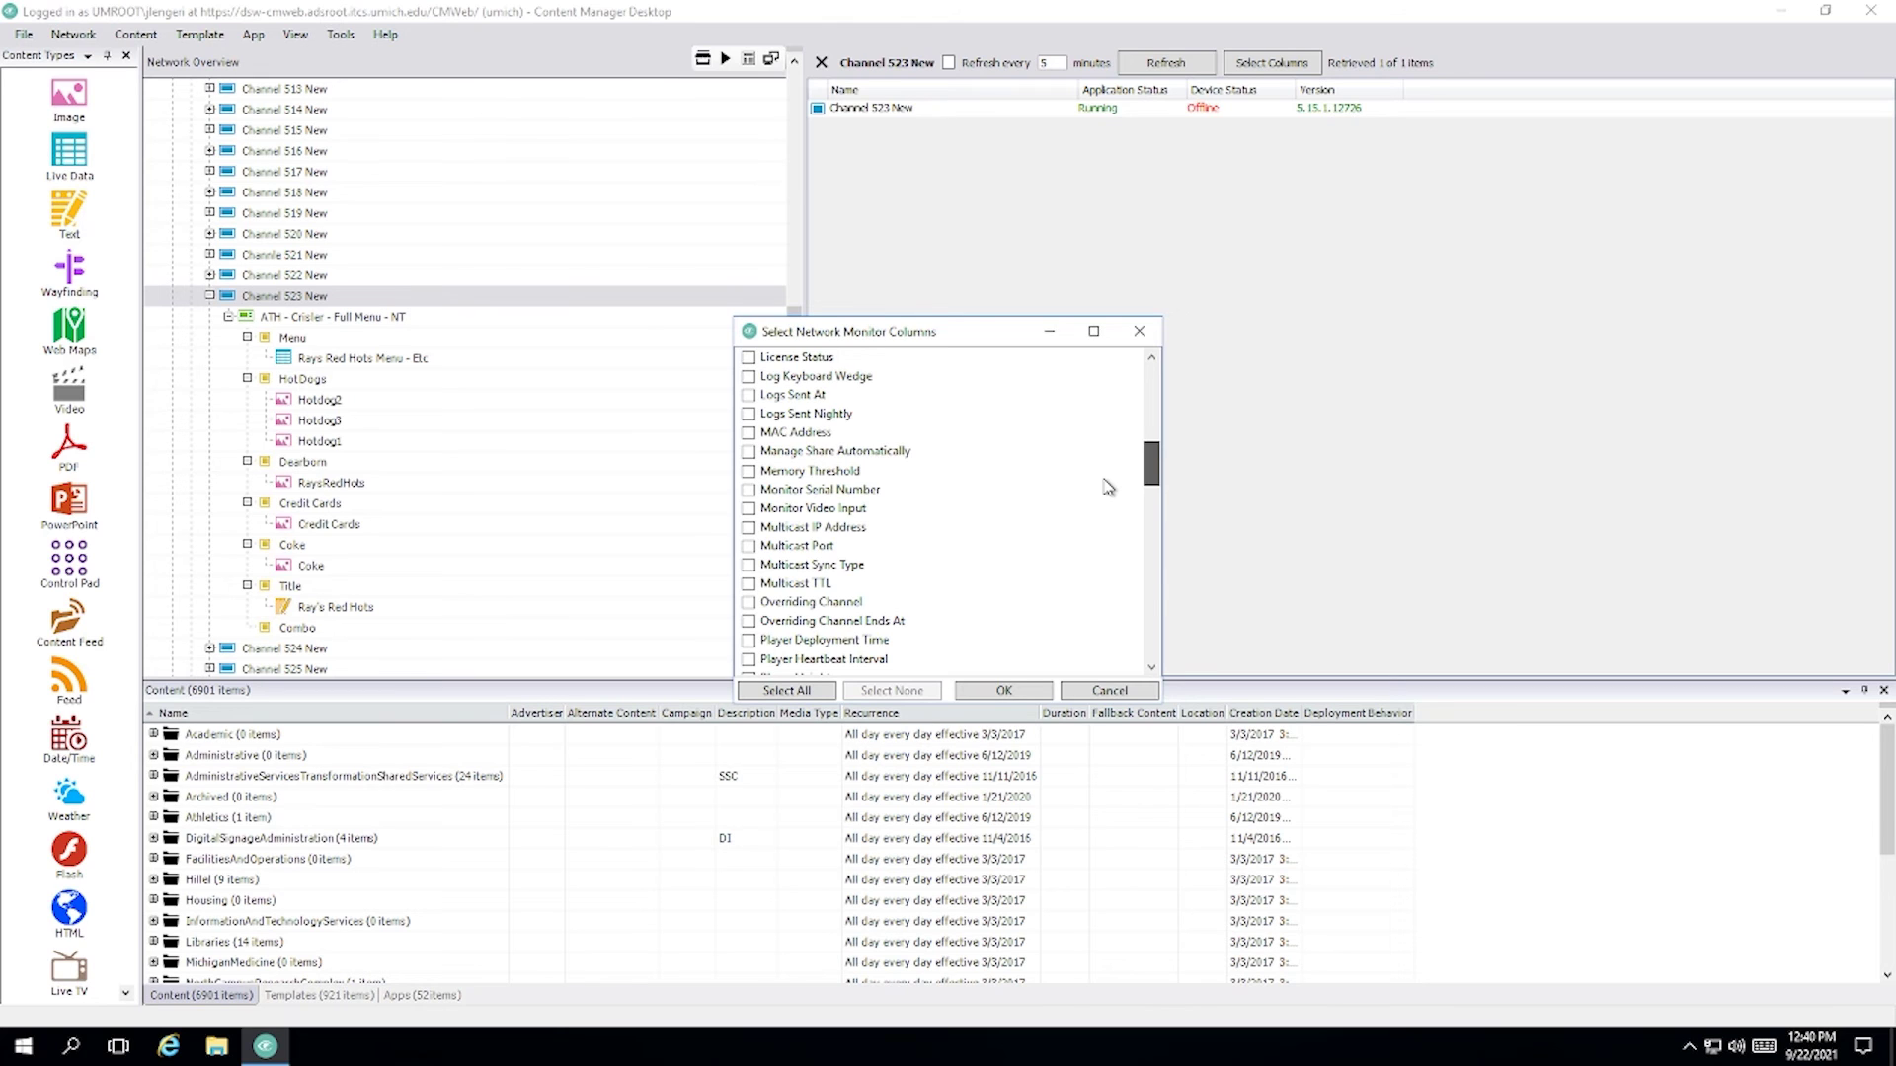
pyautogui.scroll(-15, 1109, 486)
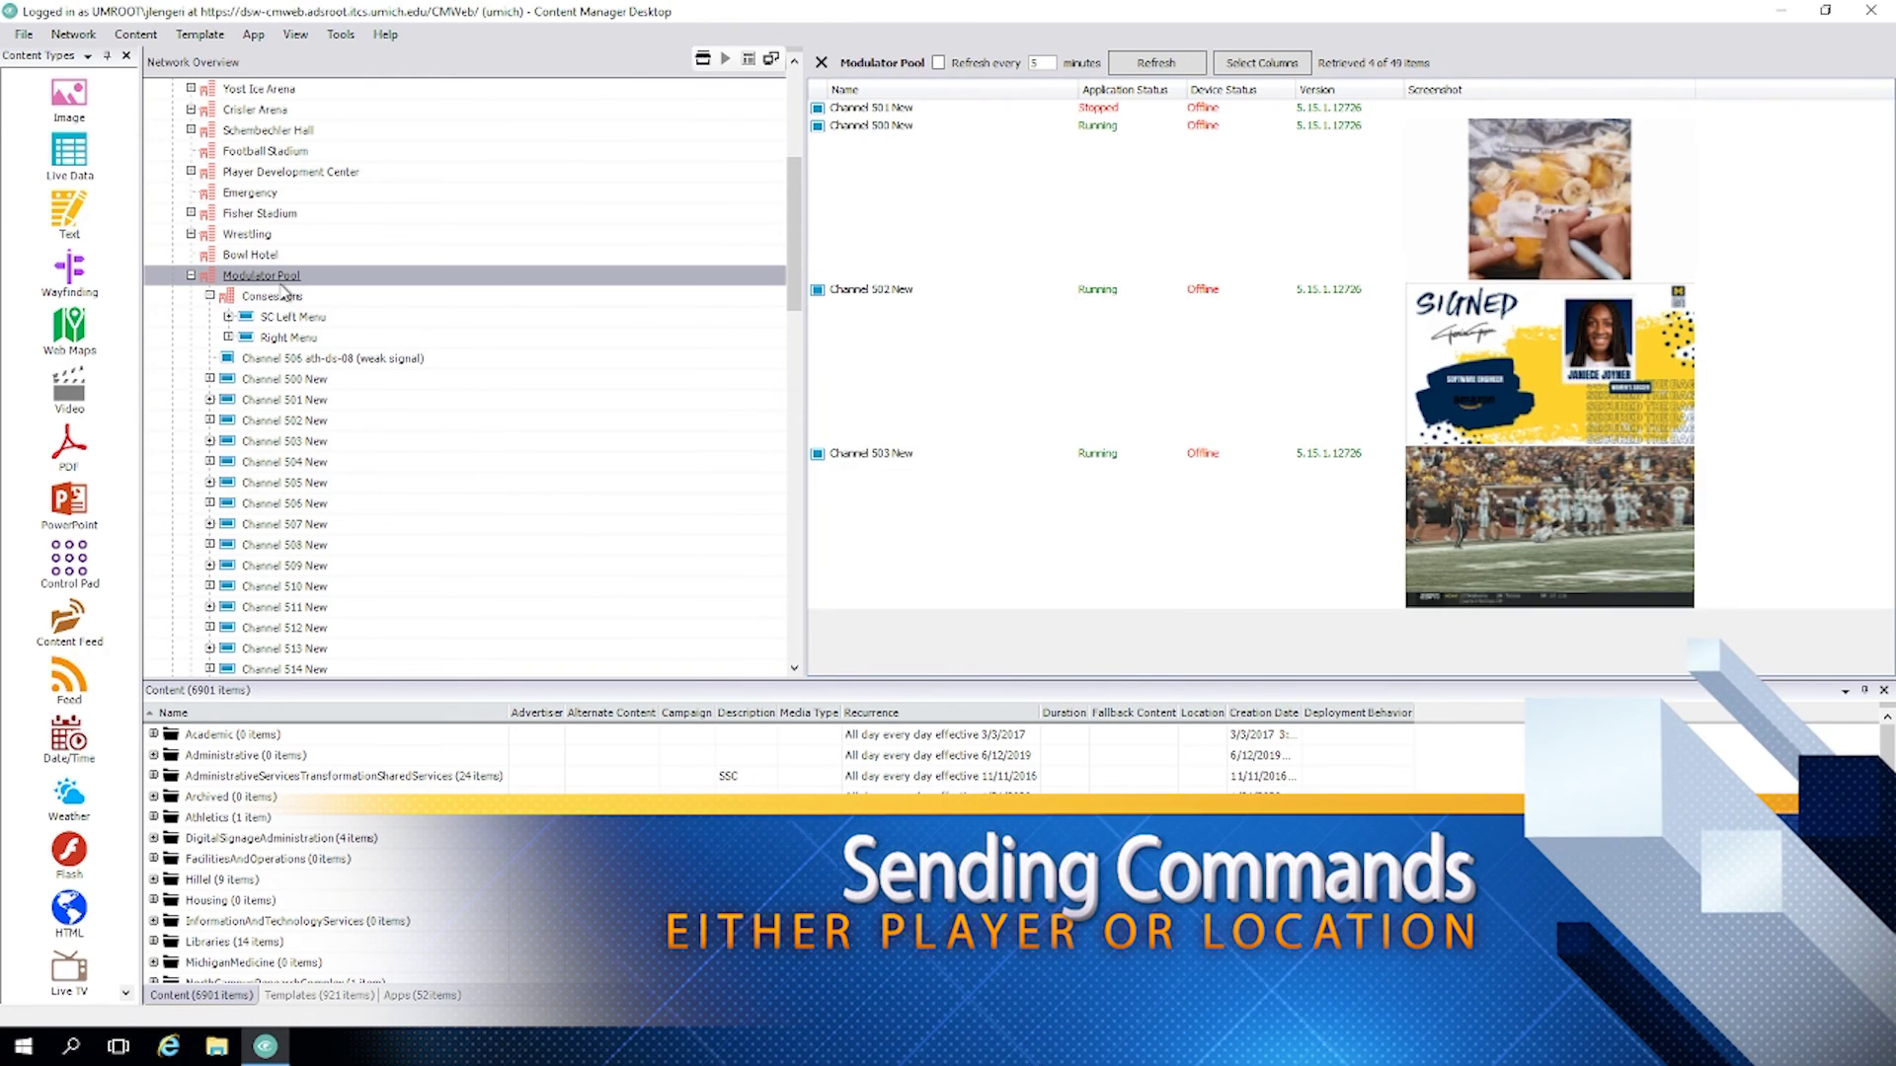
pyautogui.rightClick(283, 288)
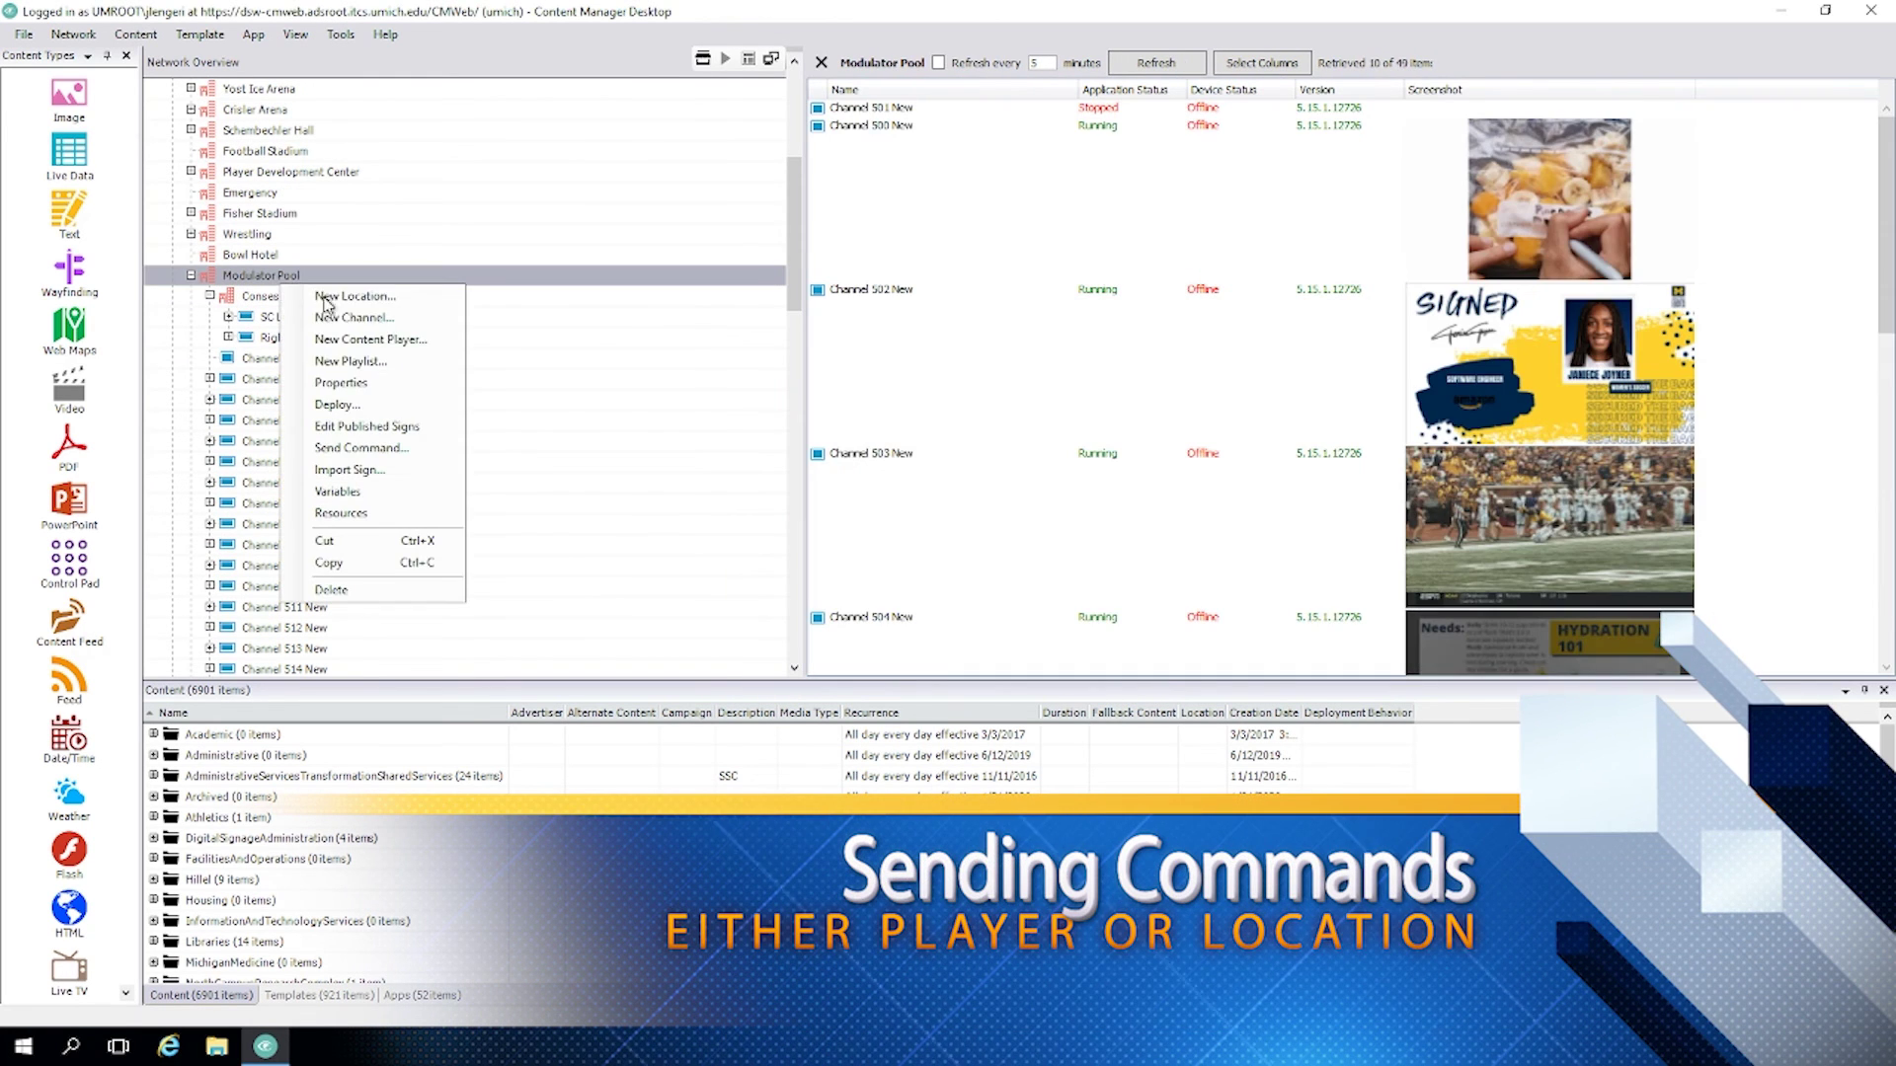
# Use Send Command to add and send Upload screenshot to the Modulator Pool players.
pyautogui.click(393, 454)
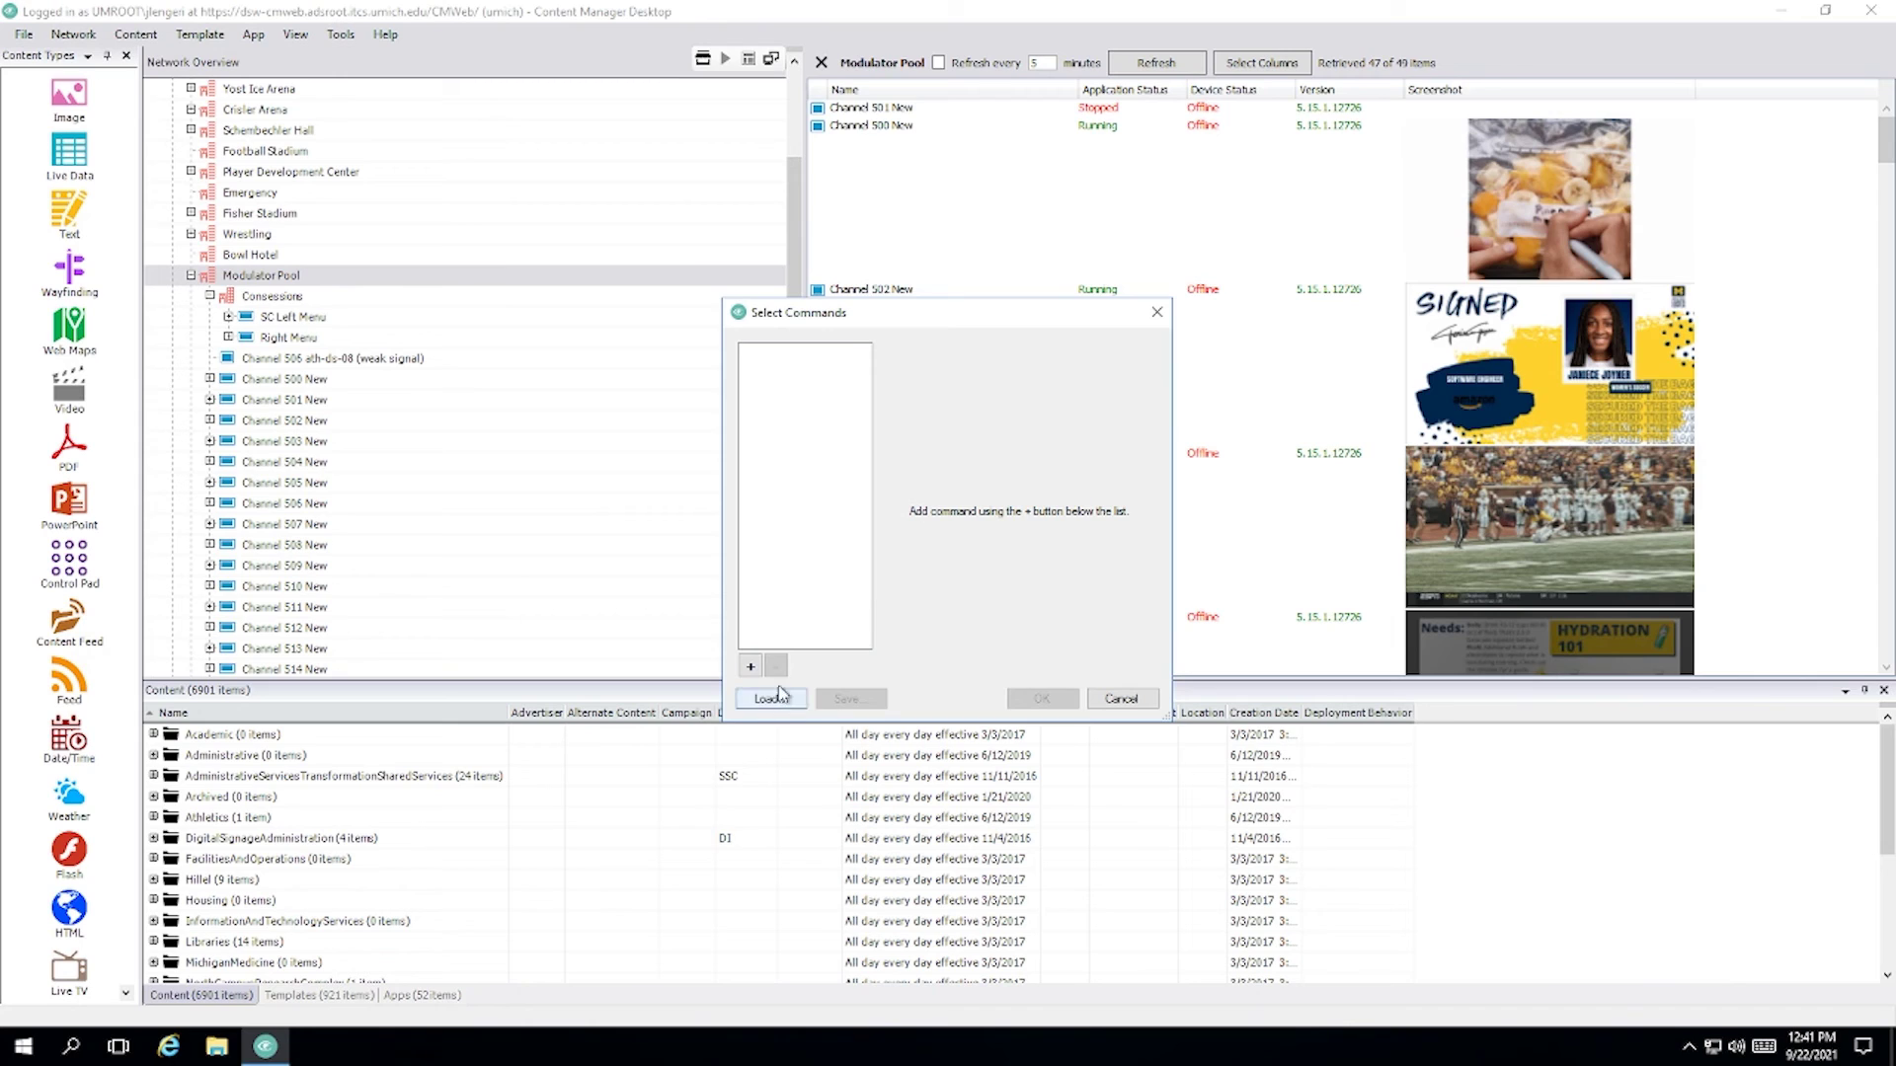
pyautogui.click(750, 666)
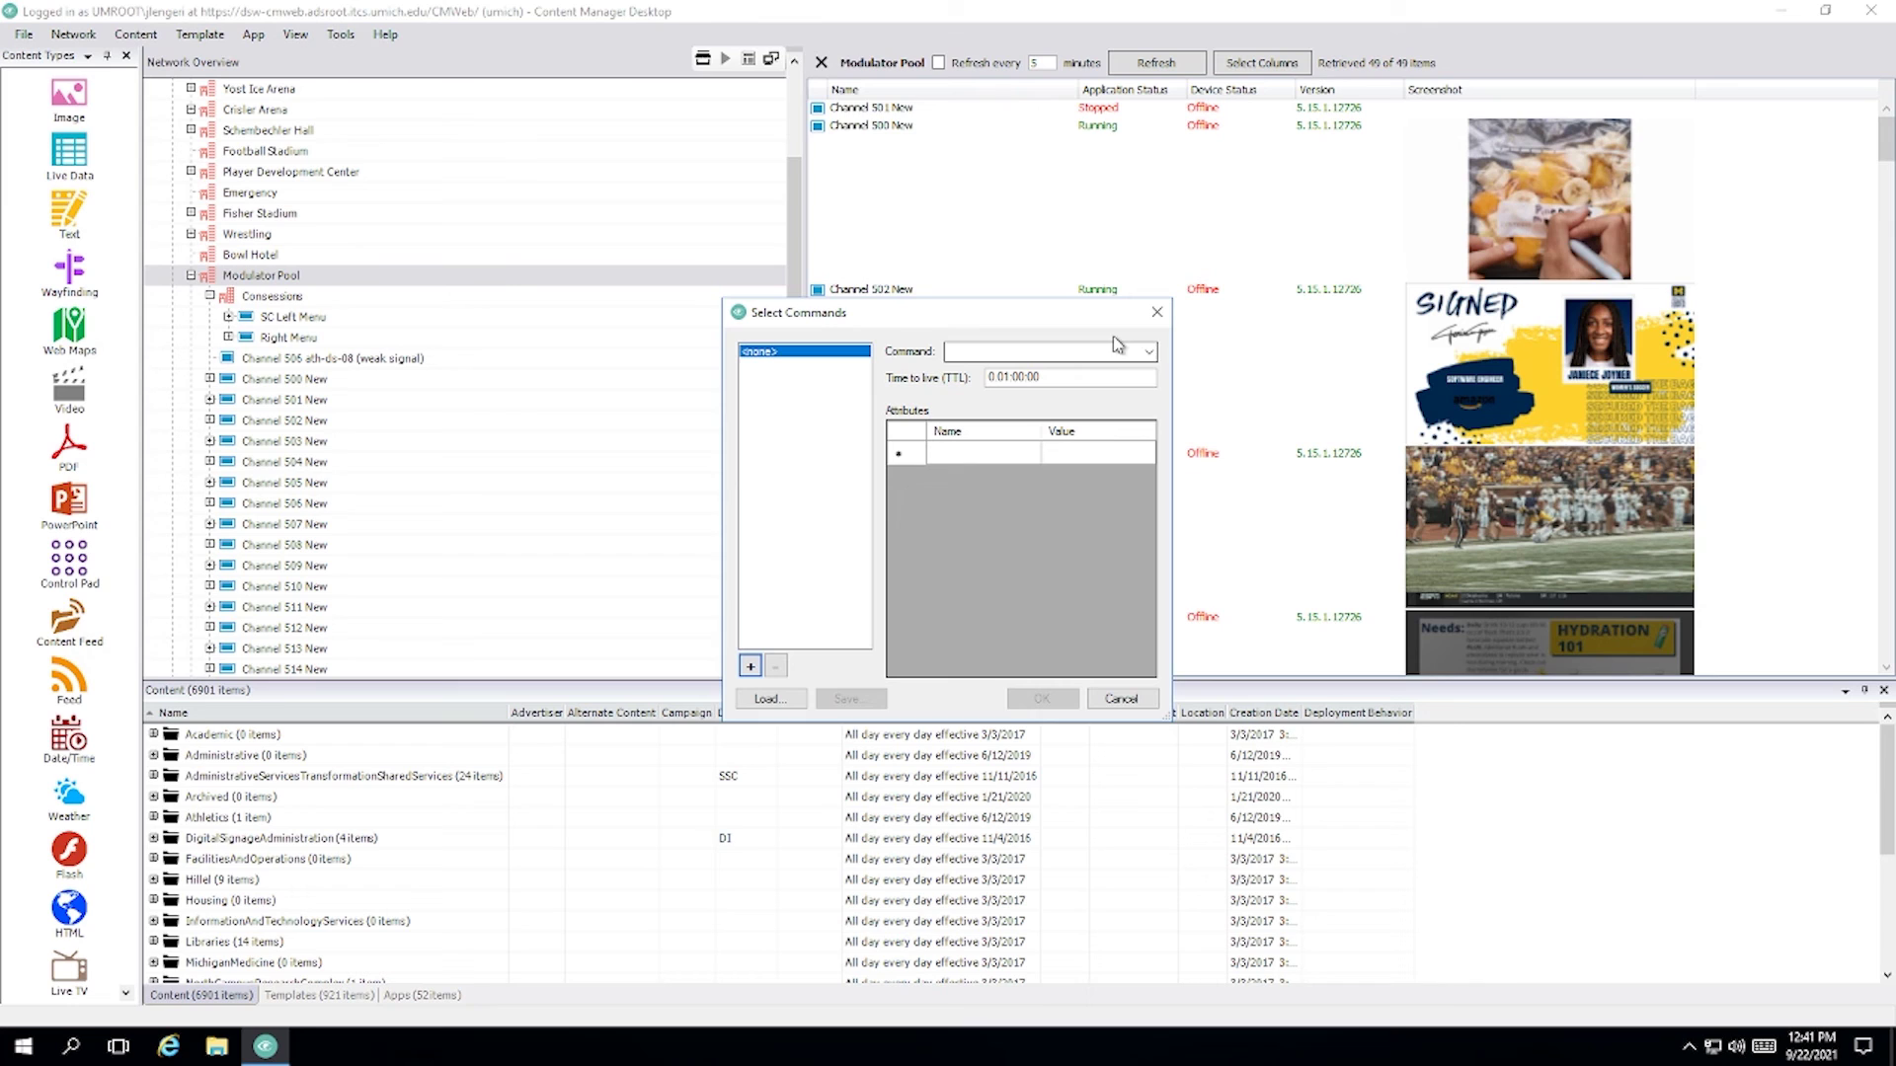
pyautogui.click(1147, 353)
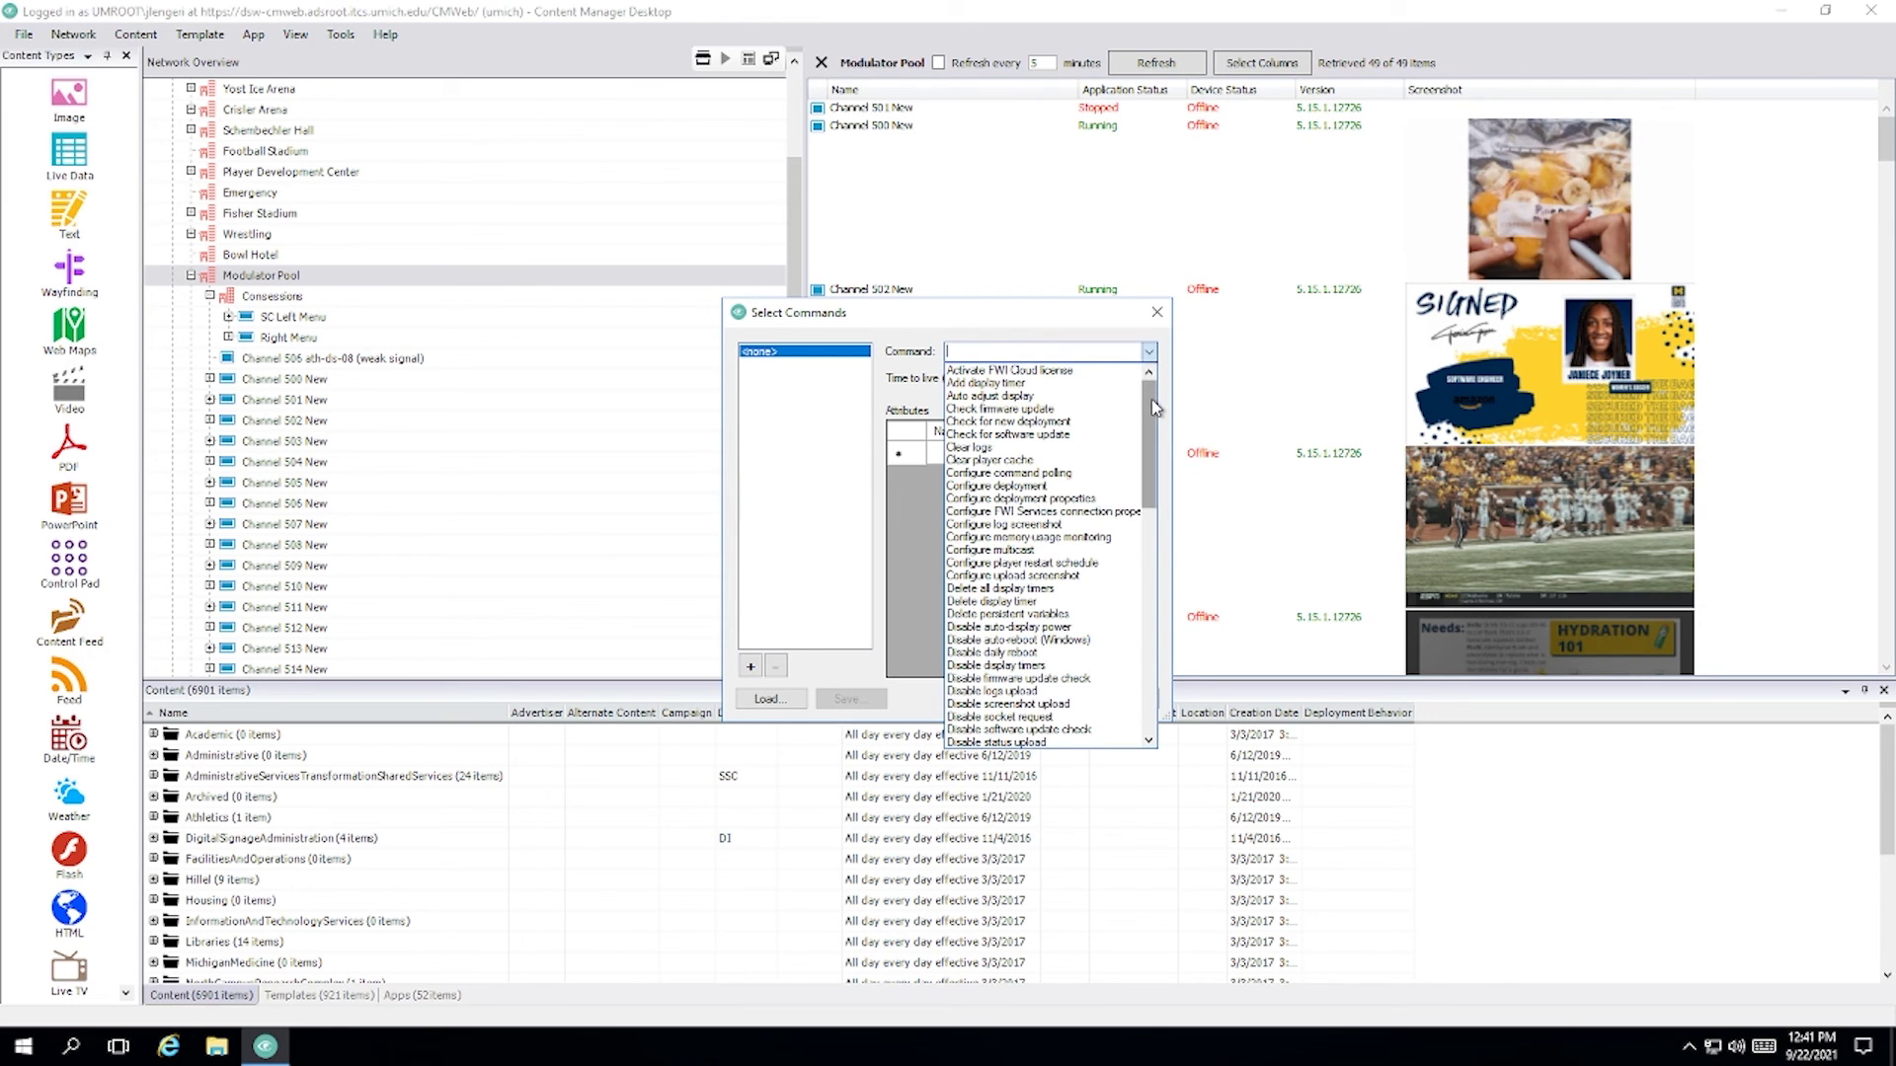
pyautogui.moveTo(1154, 407); pyautogui.dragTo(1138, 754)
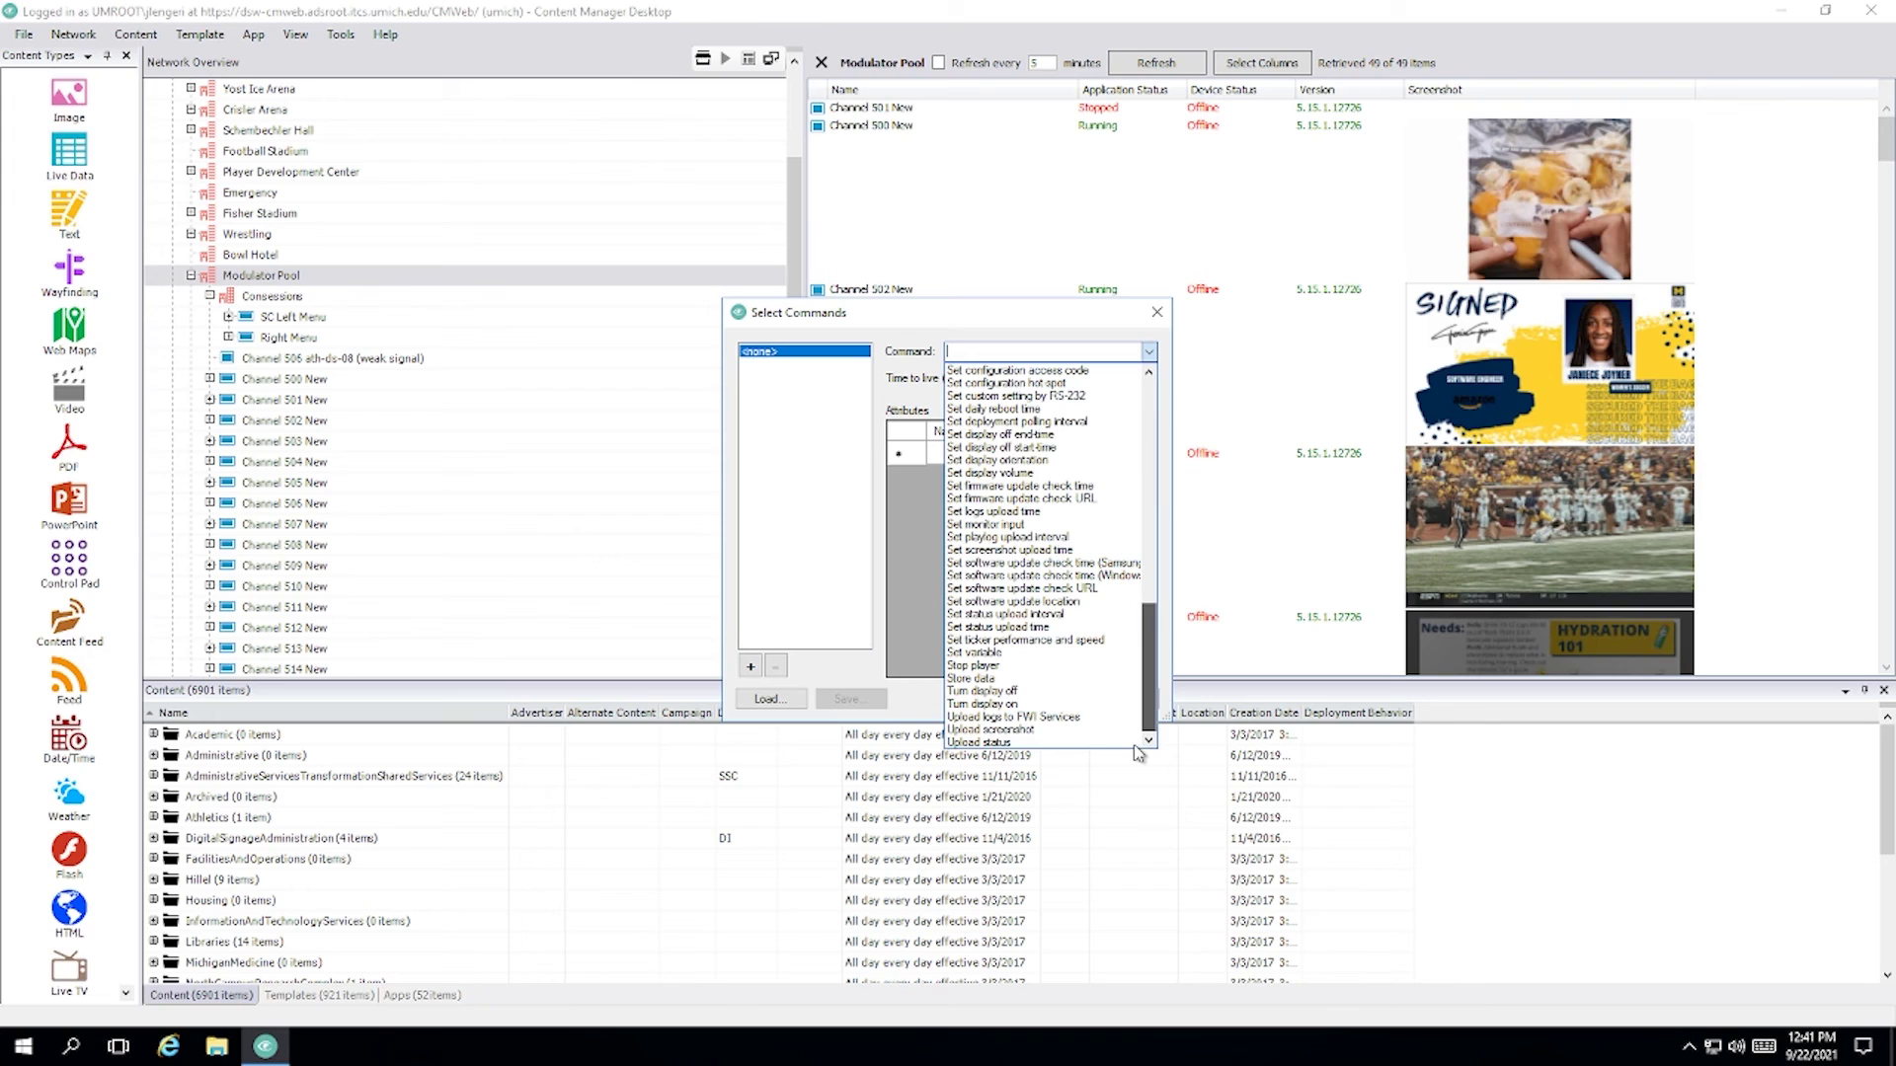
pyautogui.click(1096, 729)
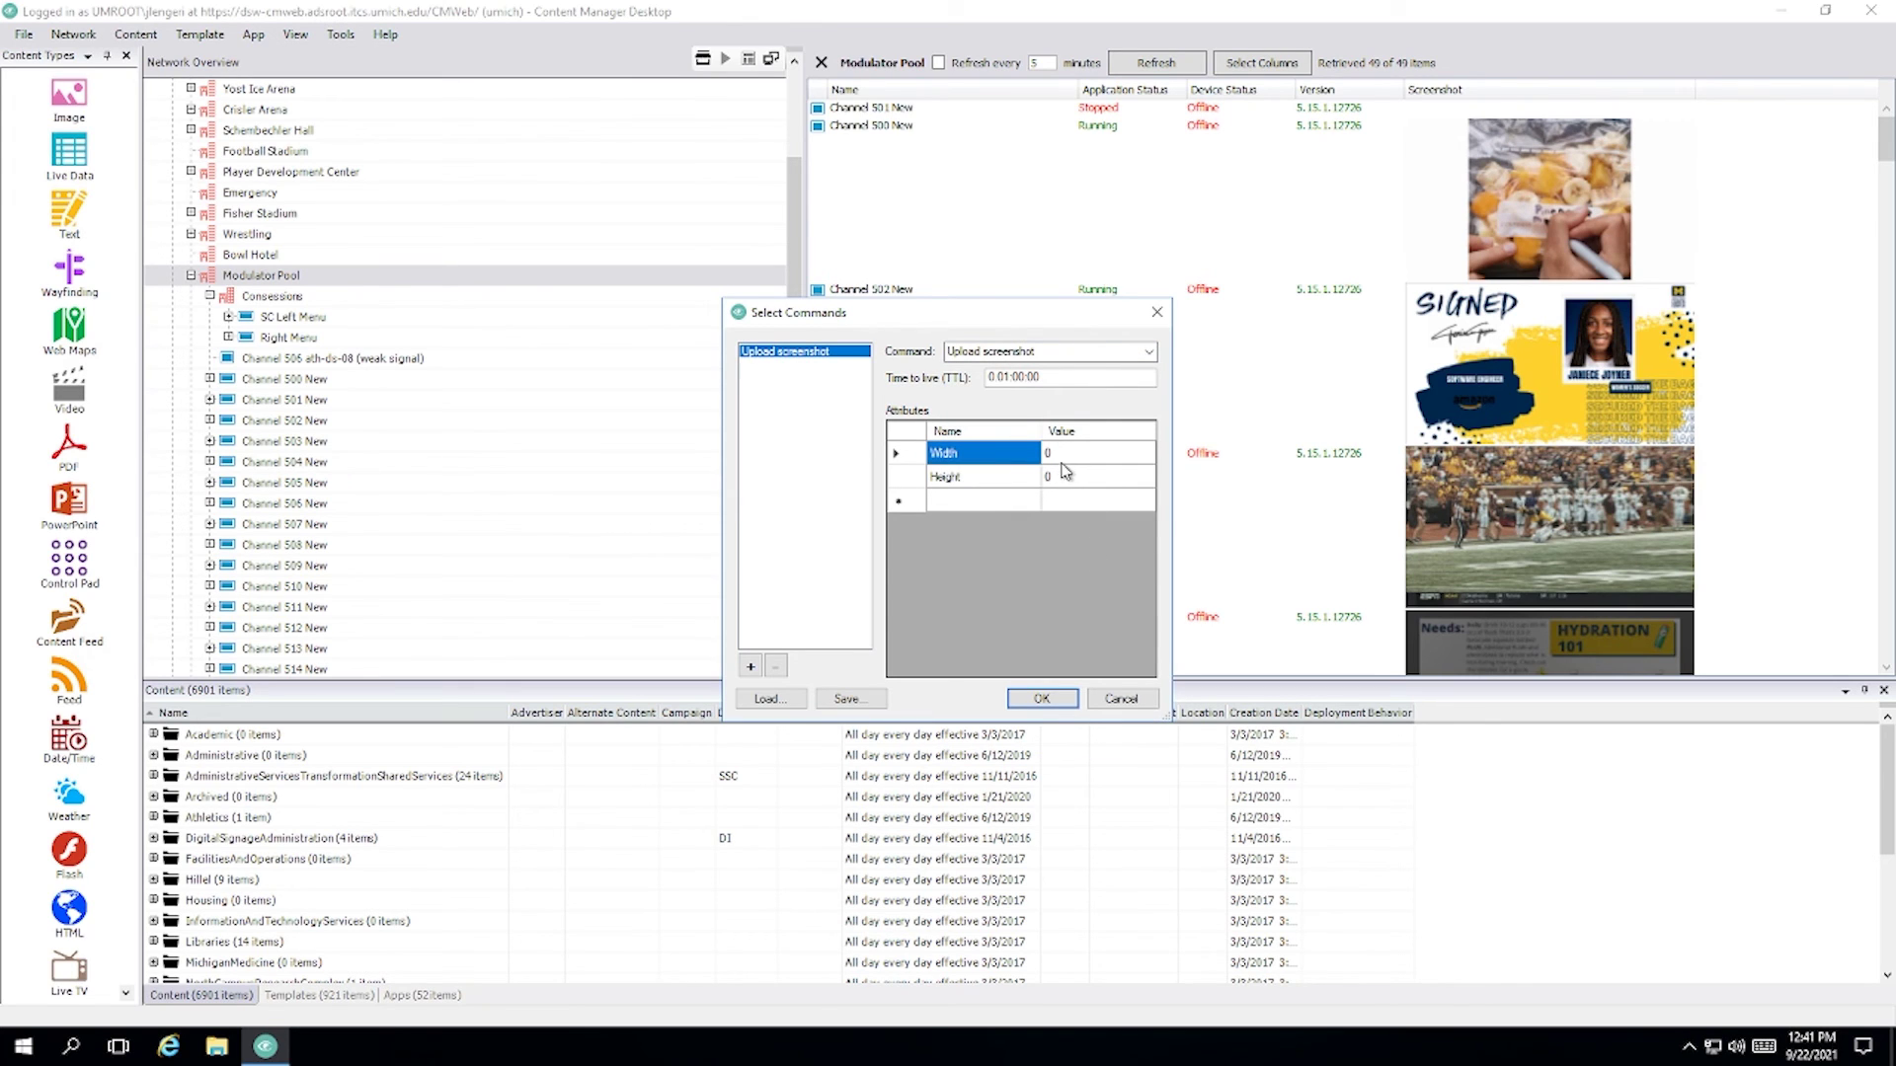
pyautogui.click(1057, 709)
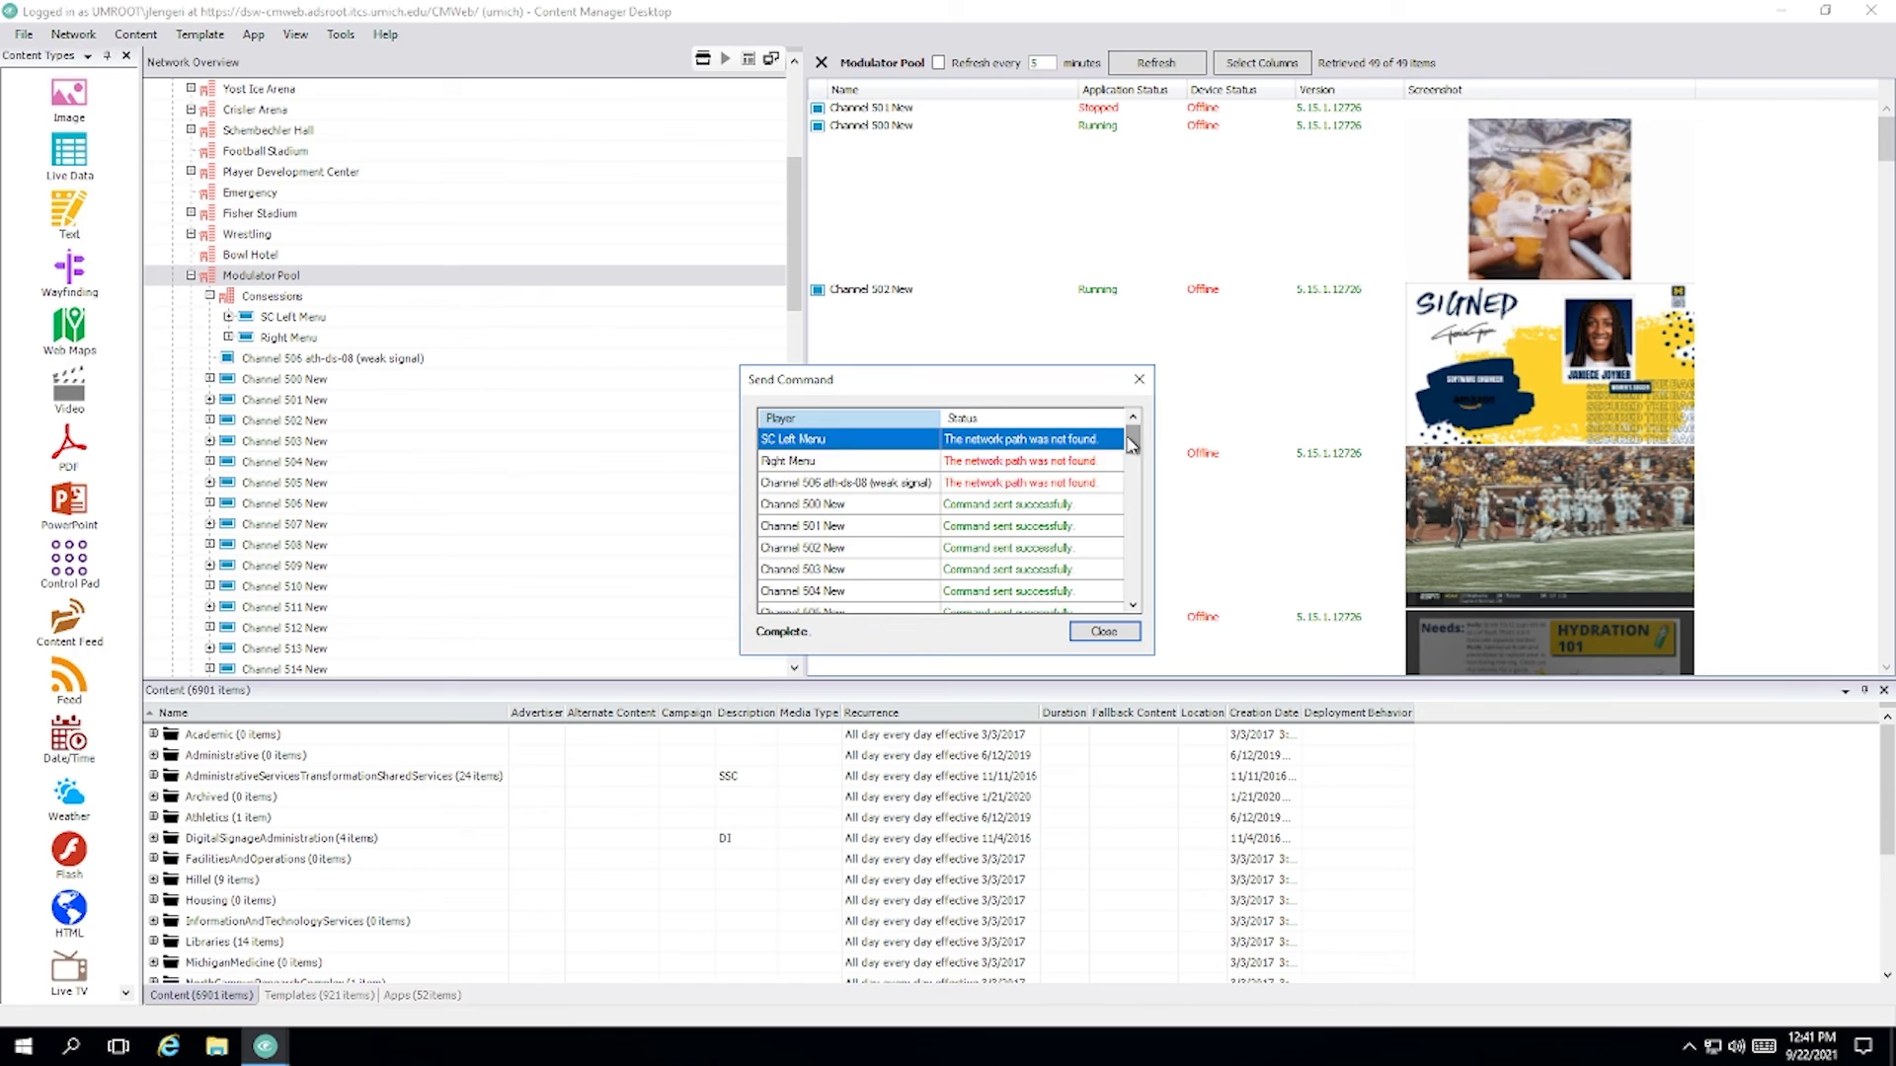
# Review the Send Command results, including the failed Channel 504 ath-ds-06, and close them.
pyautogui.moveTo(1132, 444); pyautogui.dragTo(1096, 617)
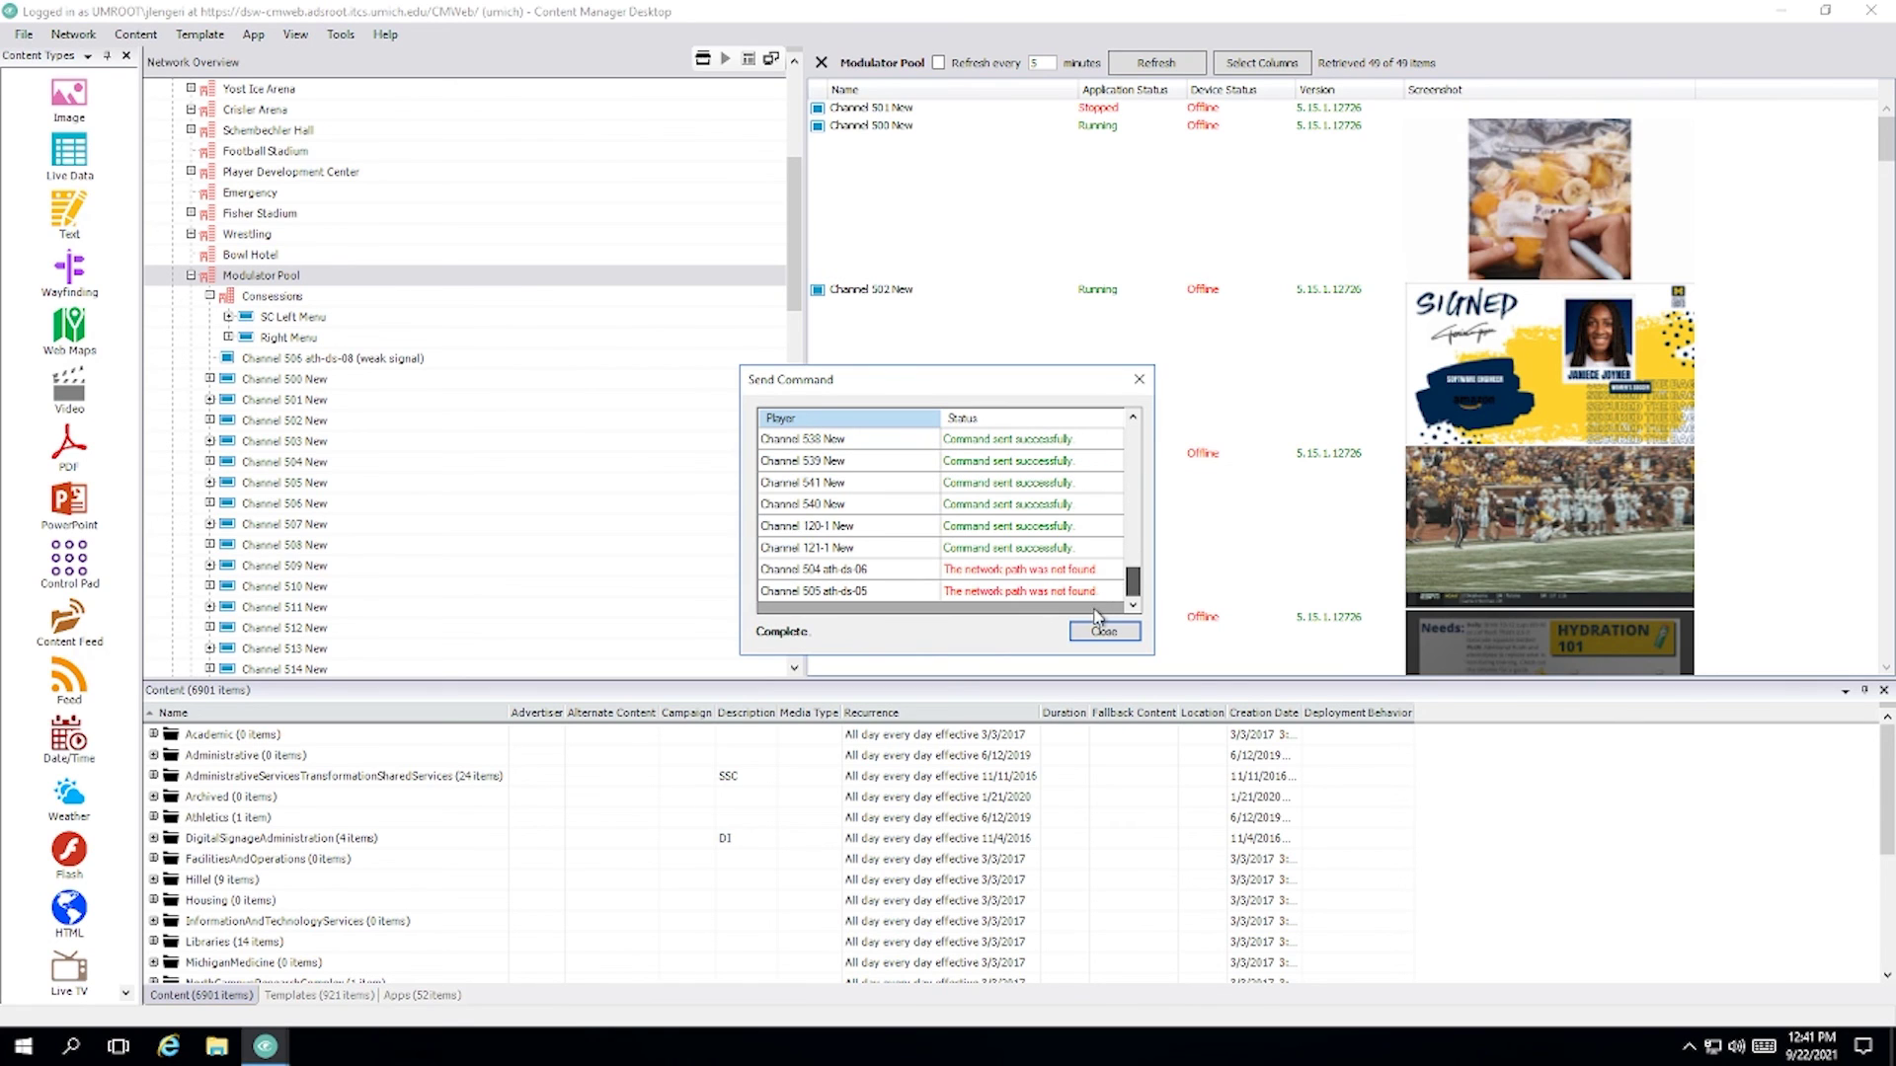
pyautogui.click(1017, 573)
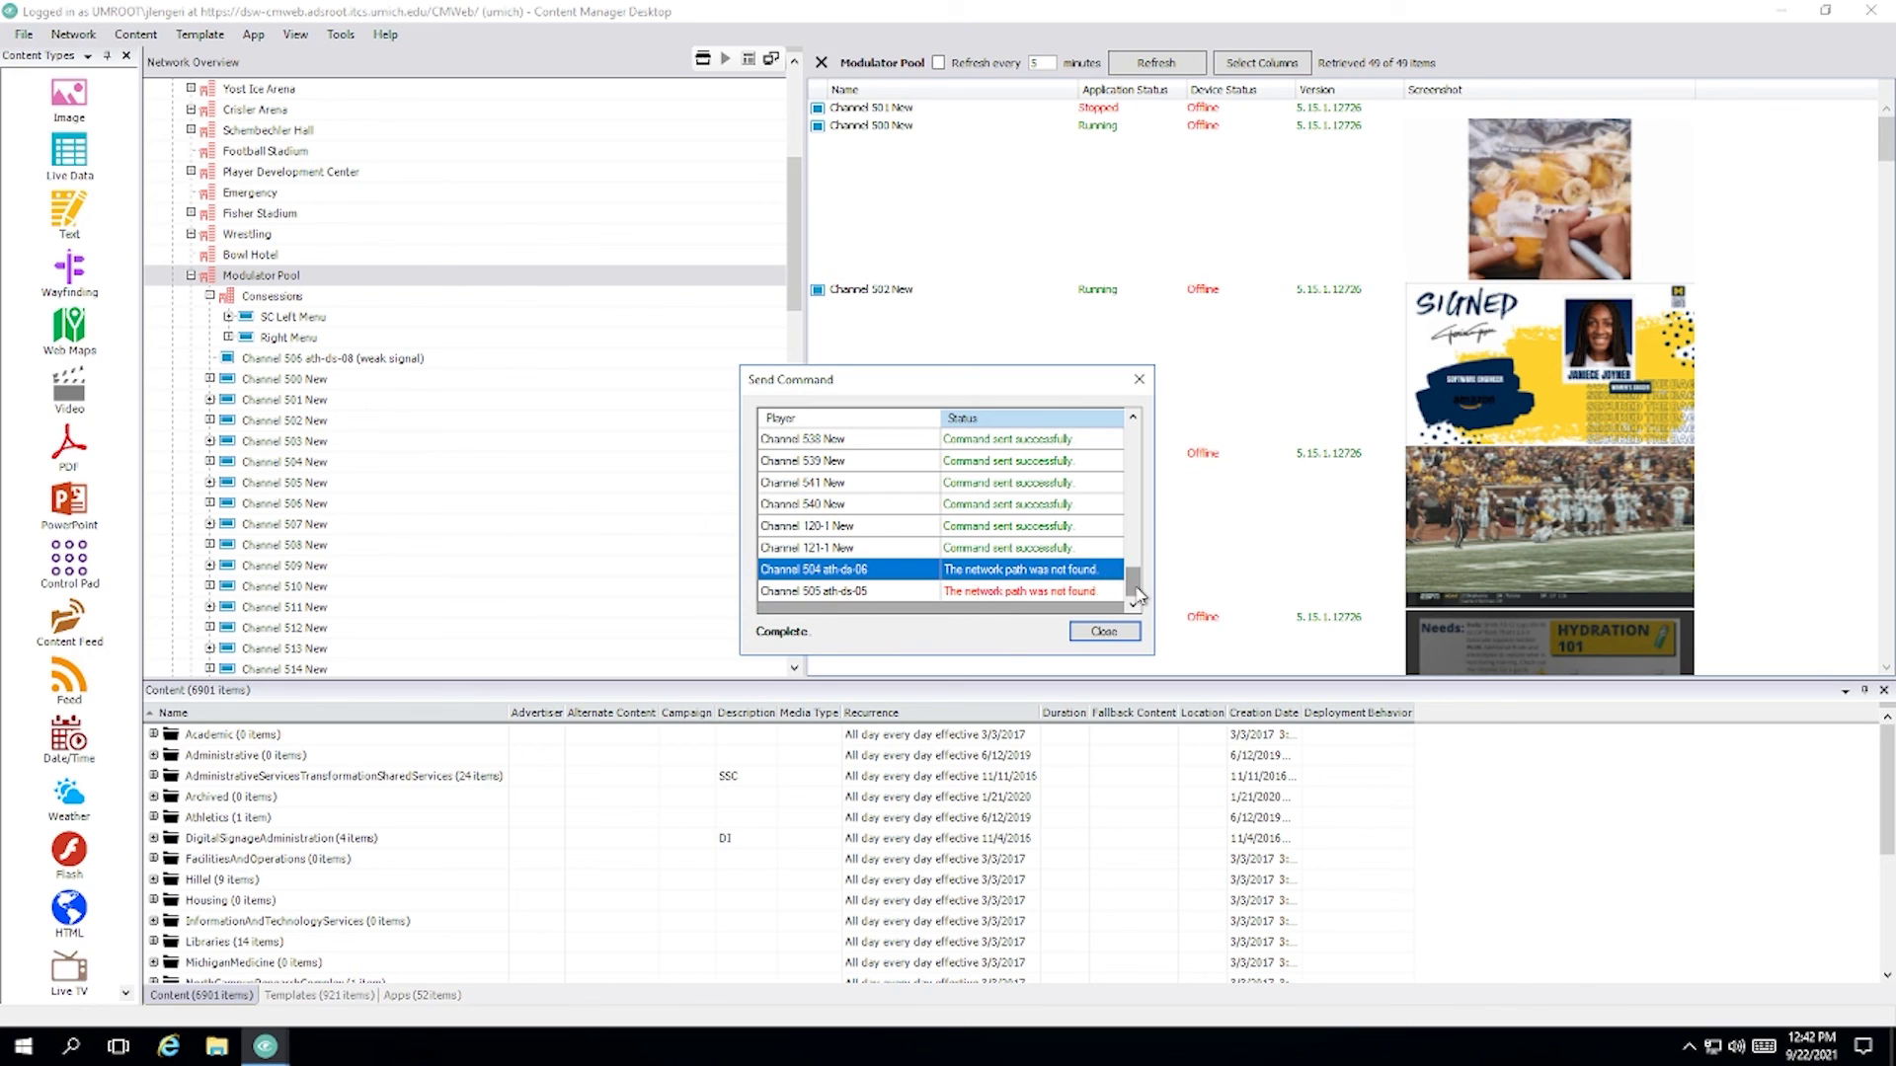
pyautogui.moveTo(1138, 594); pyautogui.dragTo(1139, 454)
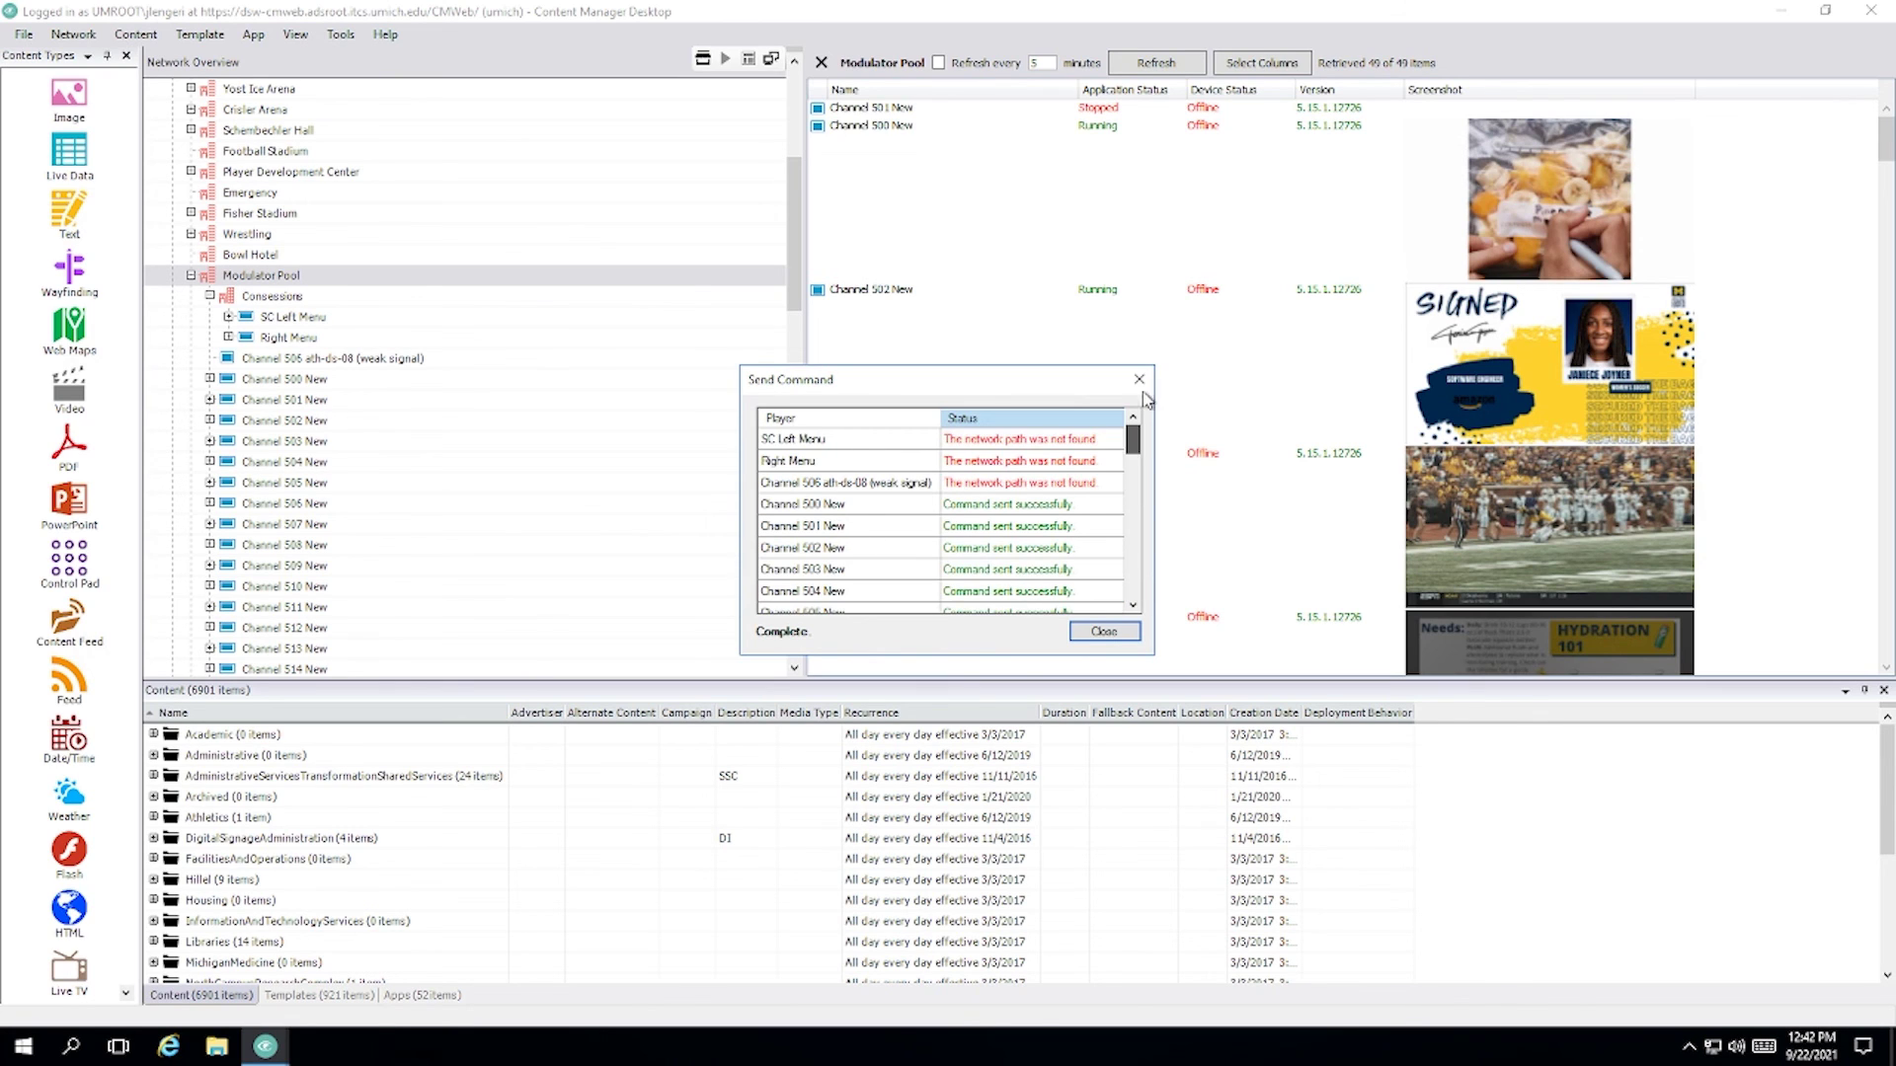
pyautogui.click(1103, 632)
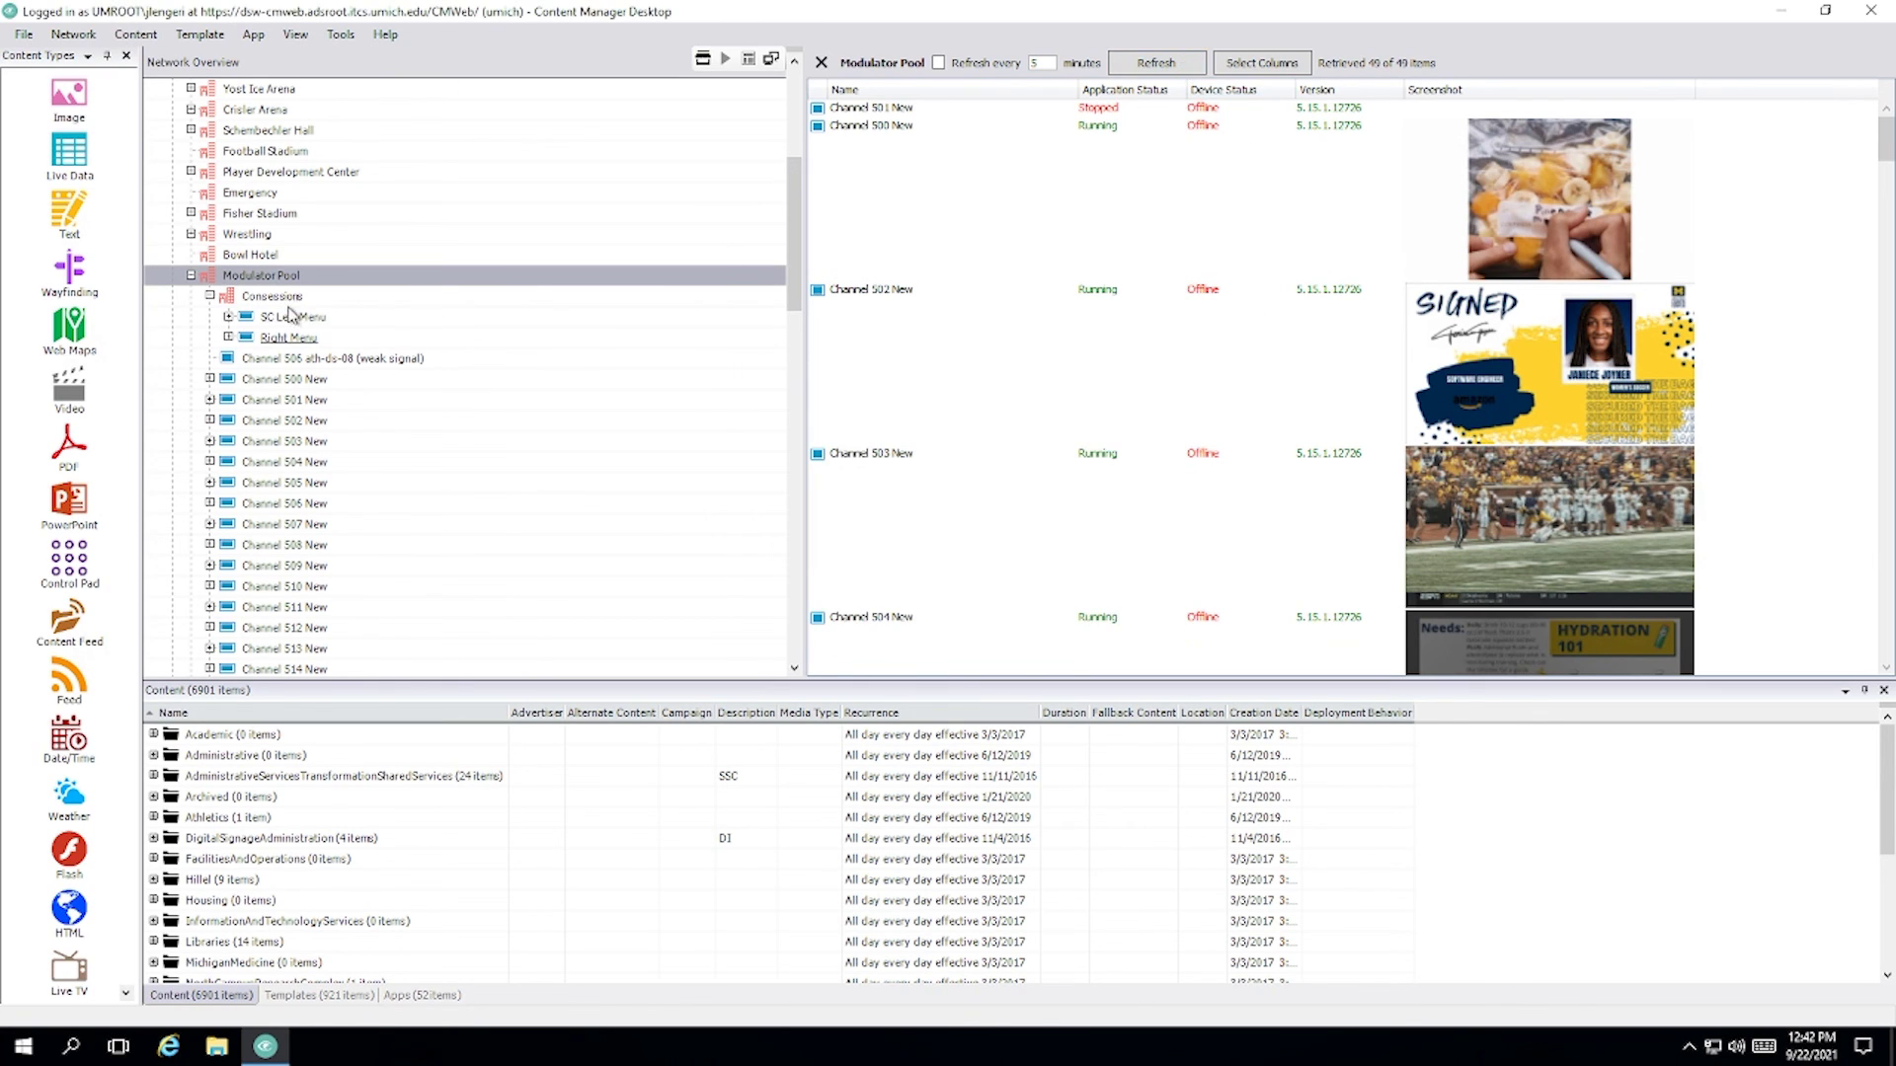
# Refresh the Modulator Pool status list and collapse the Content Types panel.
pyautogui.click(1145, 67)
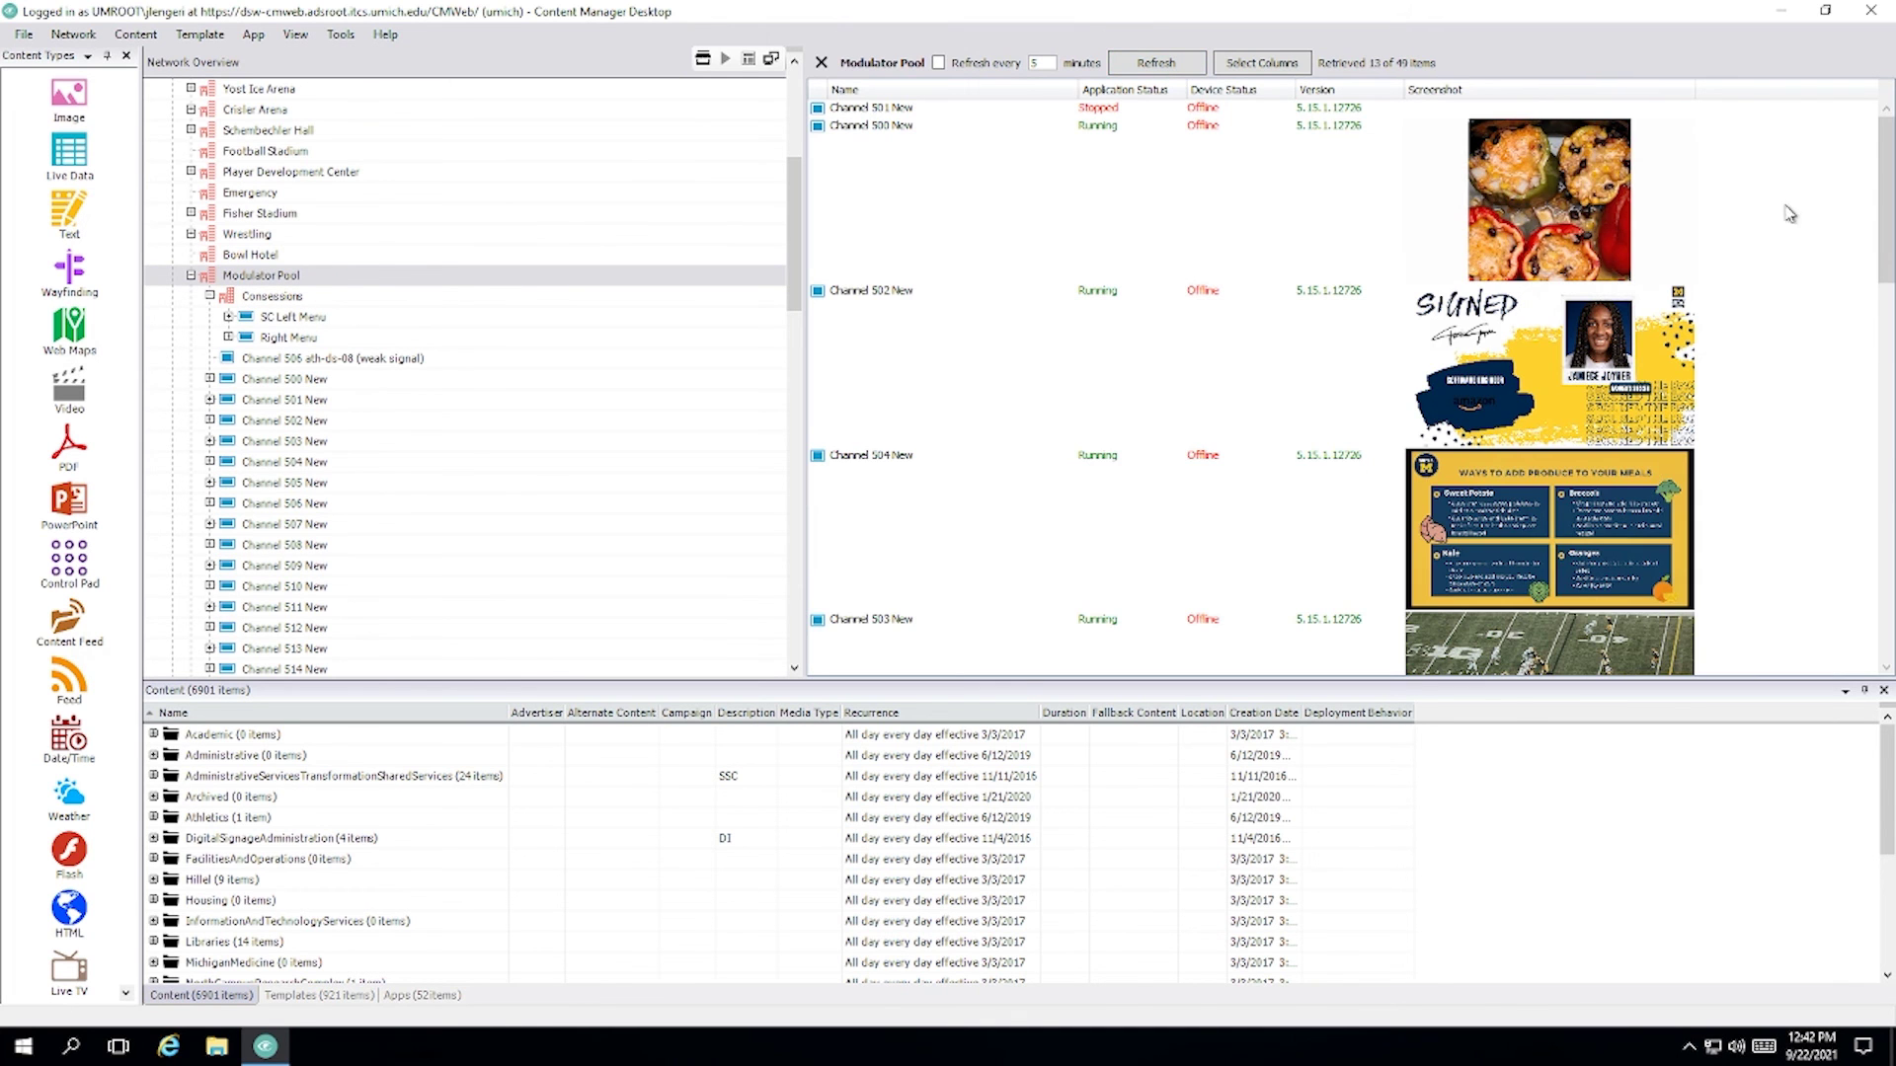
pyautogui.moveTo(1881, 178); pyautogui.dragTo(1849, 405)
pyautogui.click(635, 632)
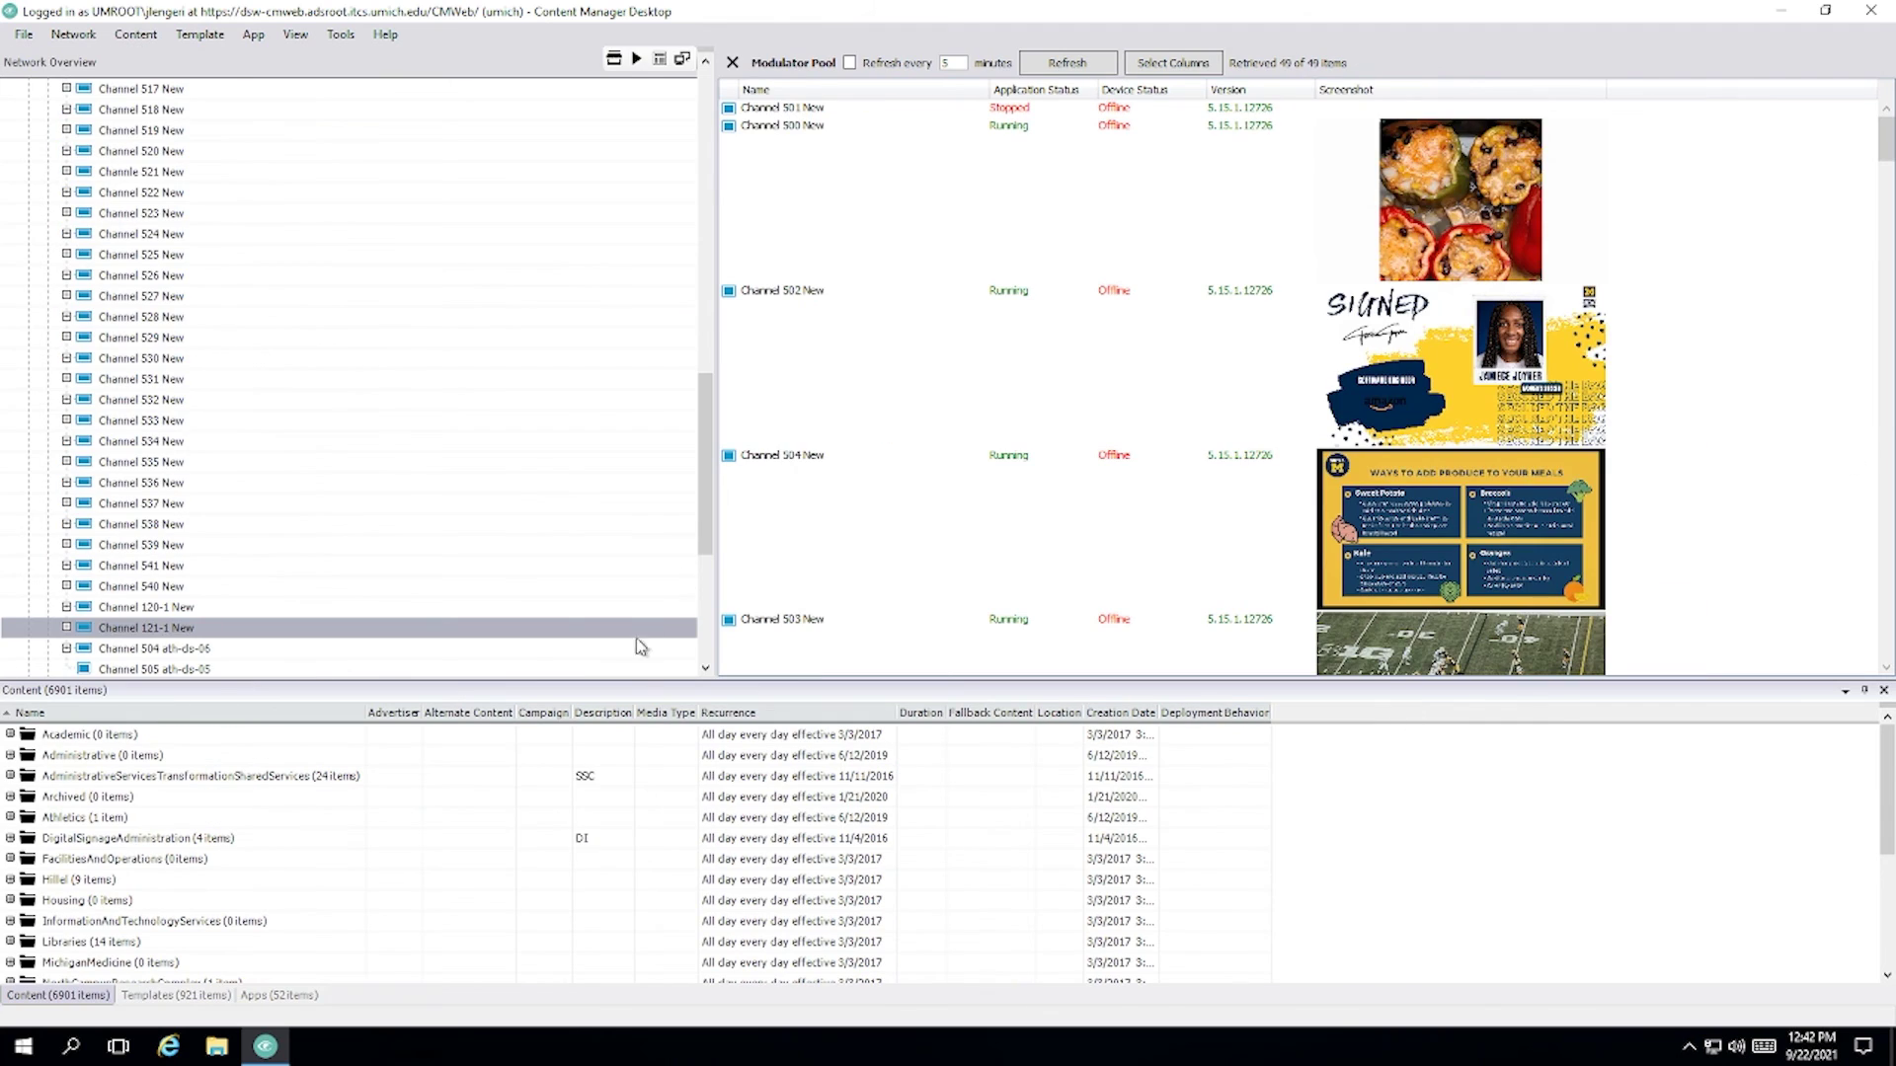
# Switch through Templates to the Apps library and expand University of Michigan - ITS Digital Signage.
pyautogui.click(180, 1003)
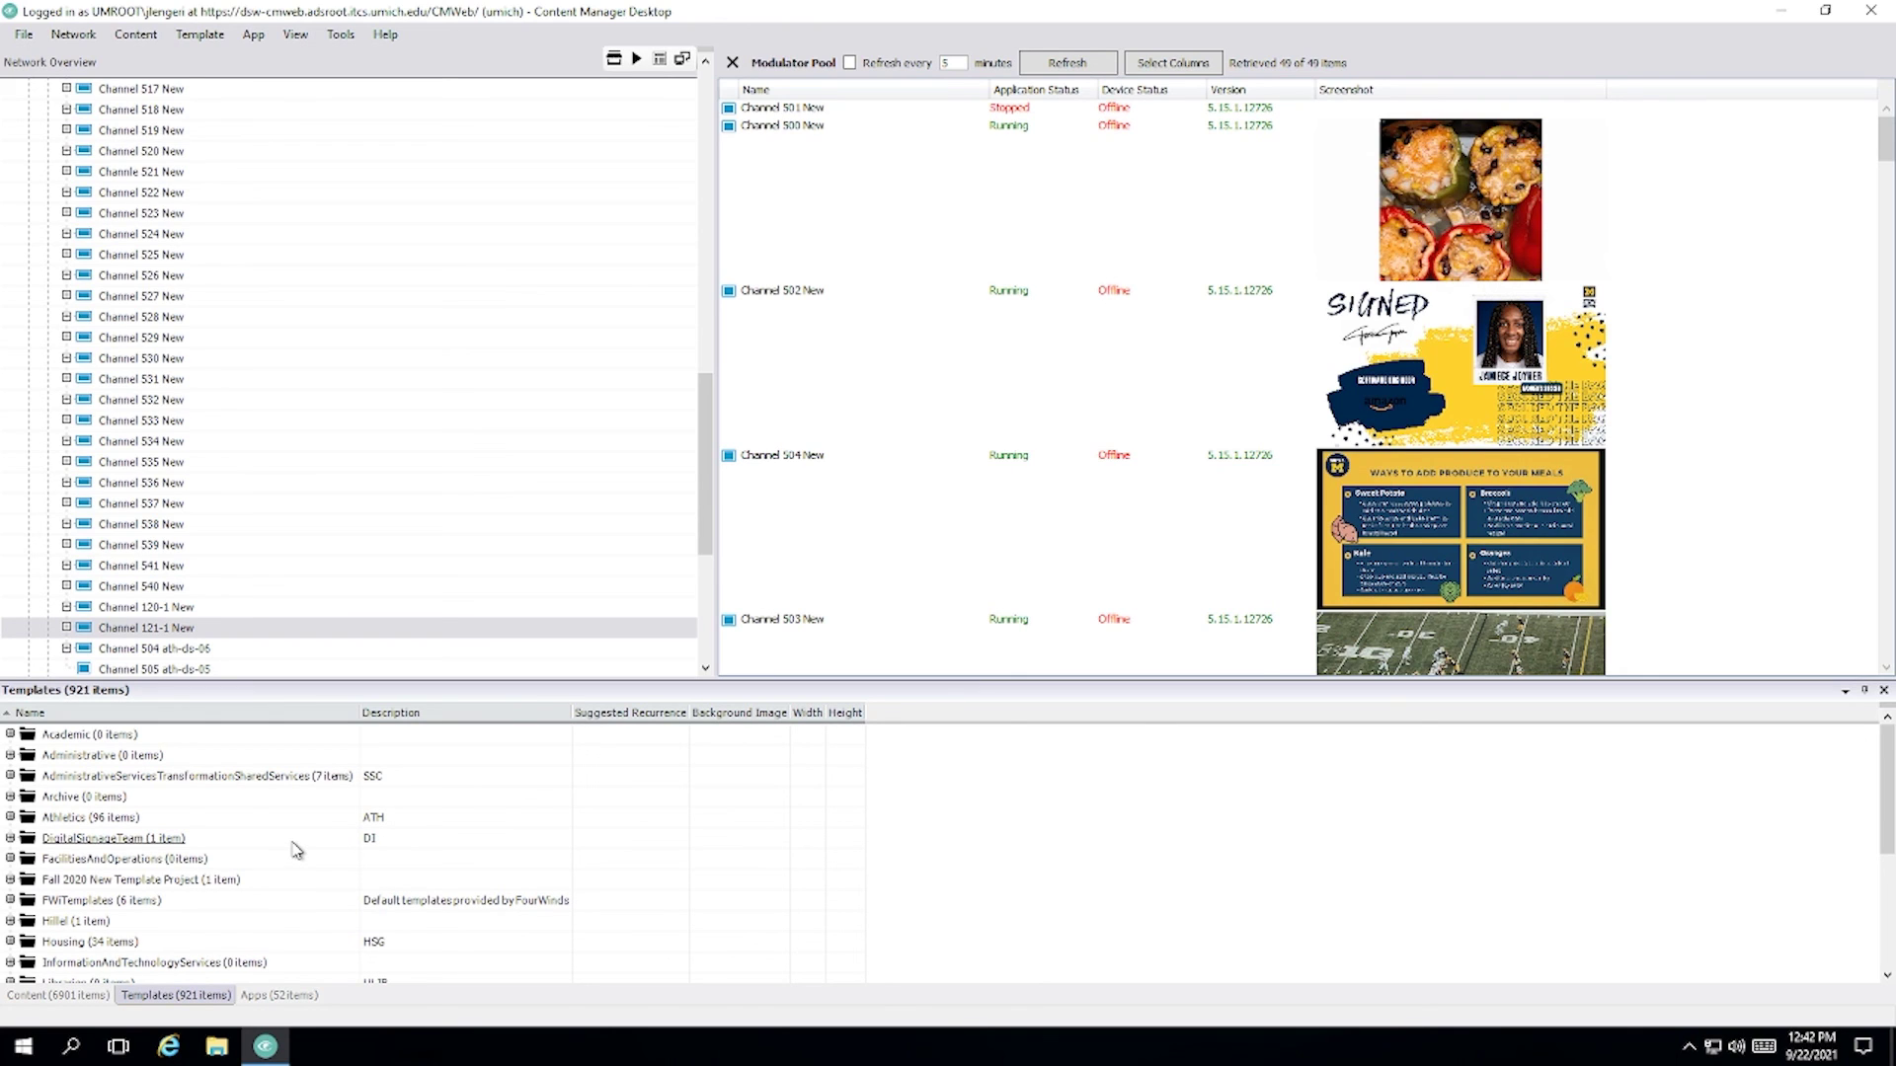
pyautogui.click(282, 997)
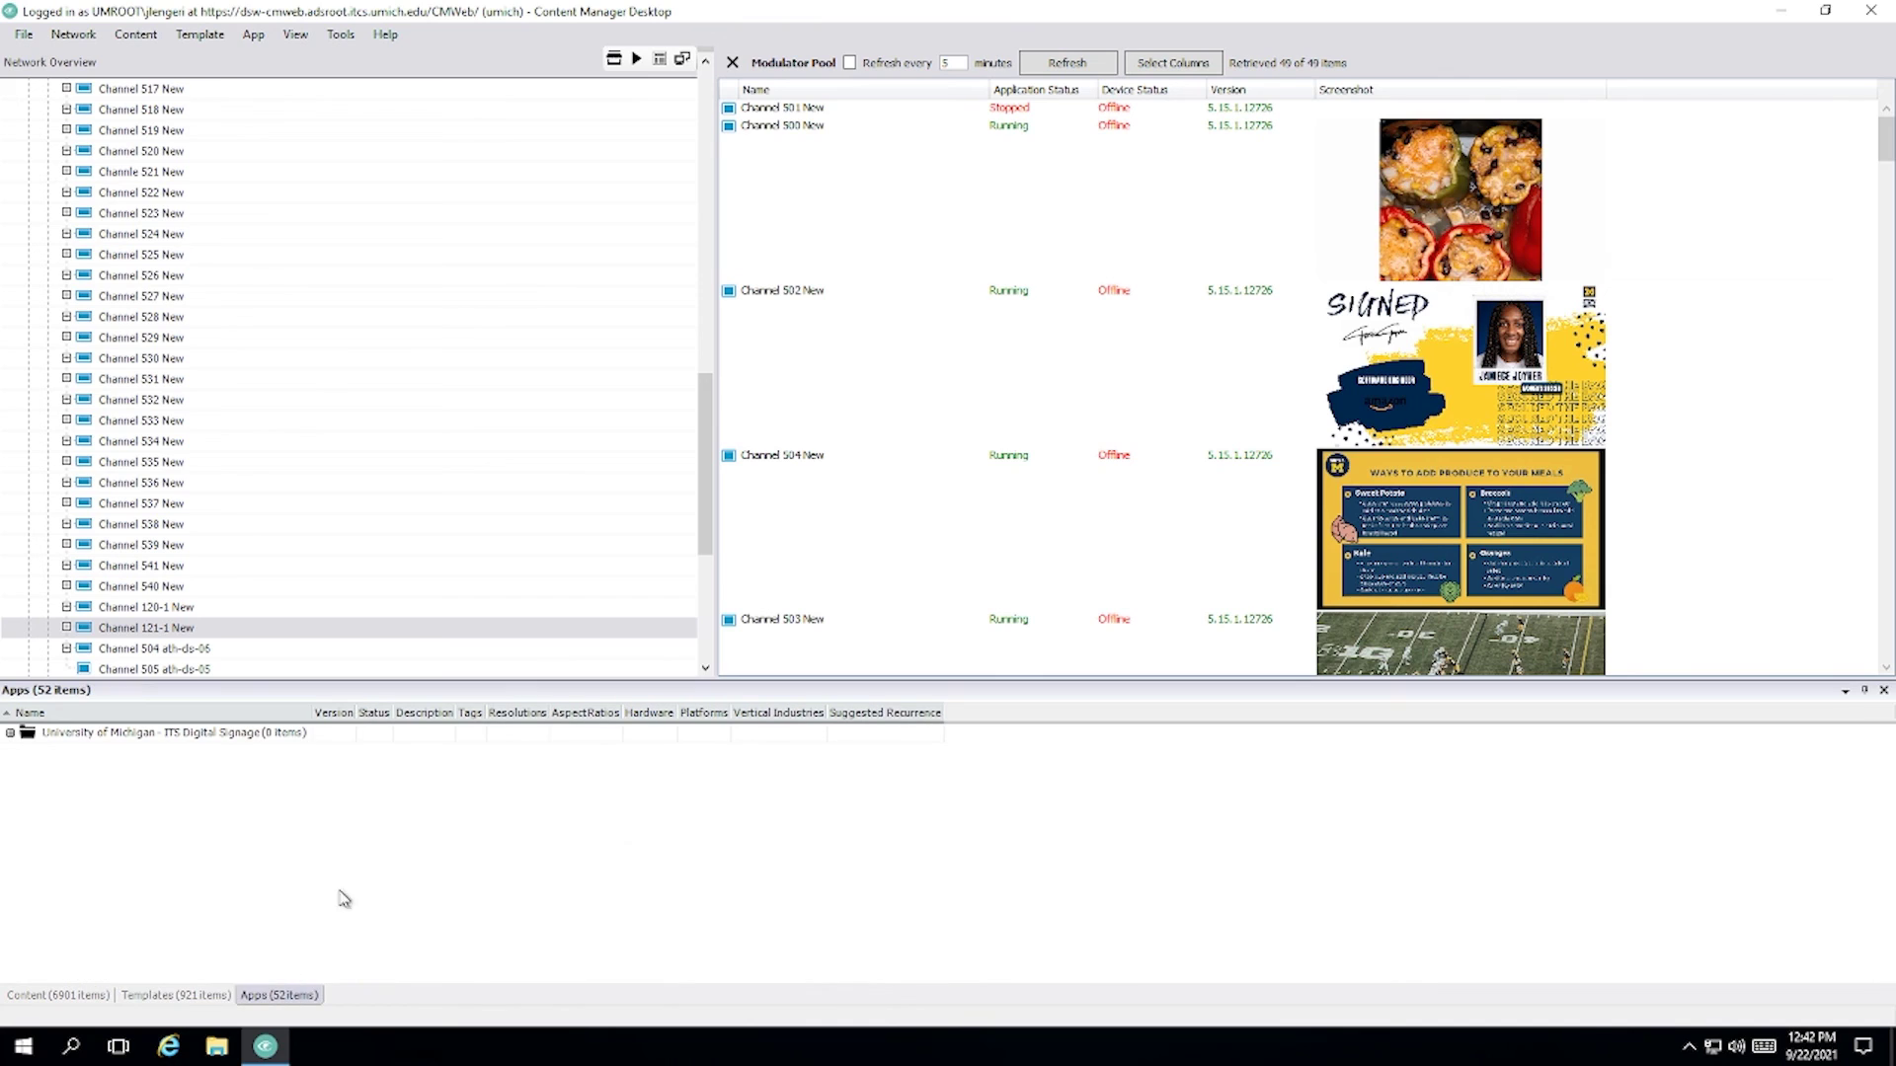
pyautogui.click(11, 734)
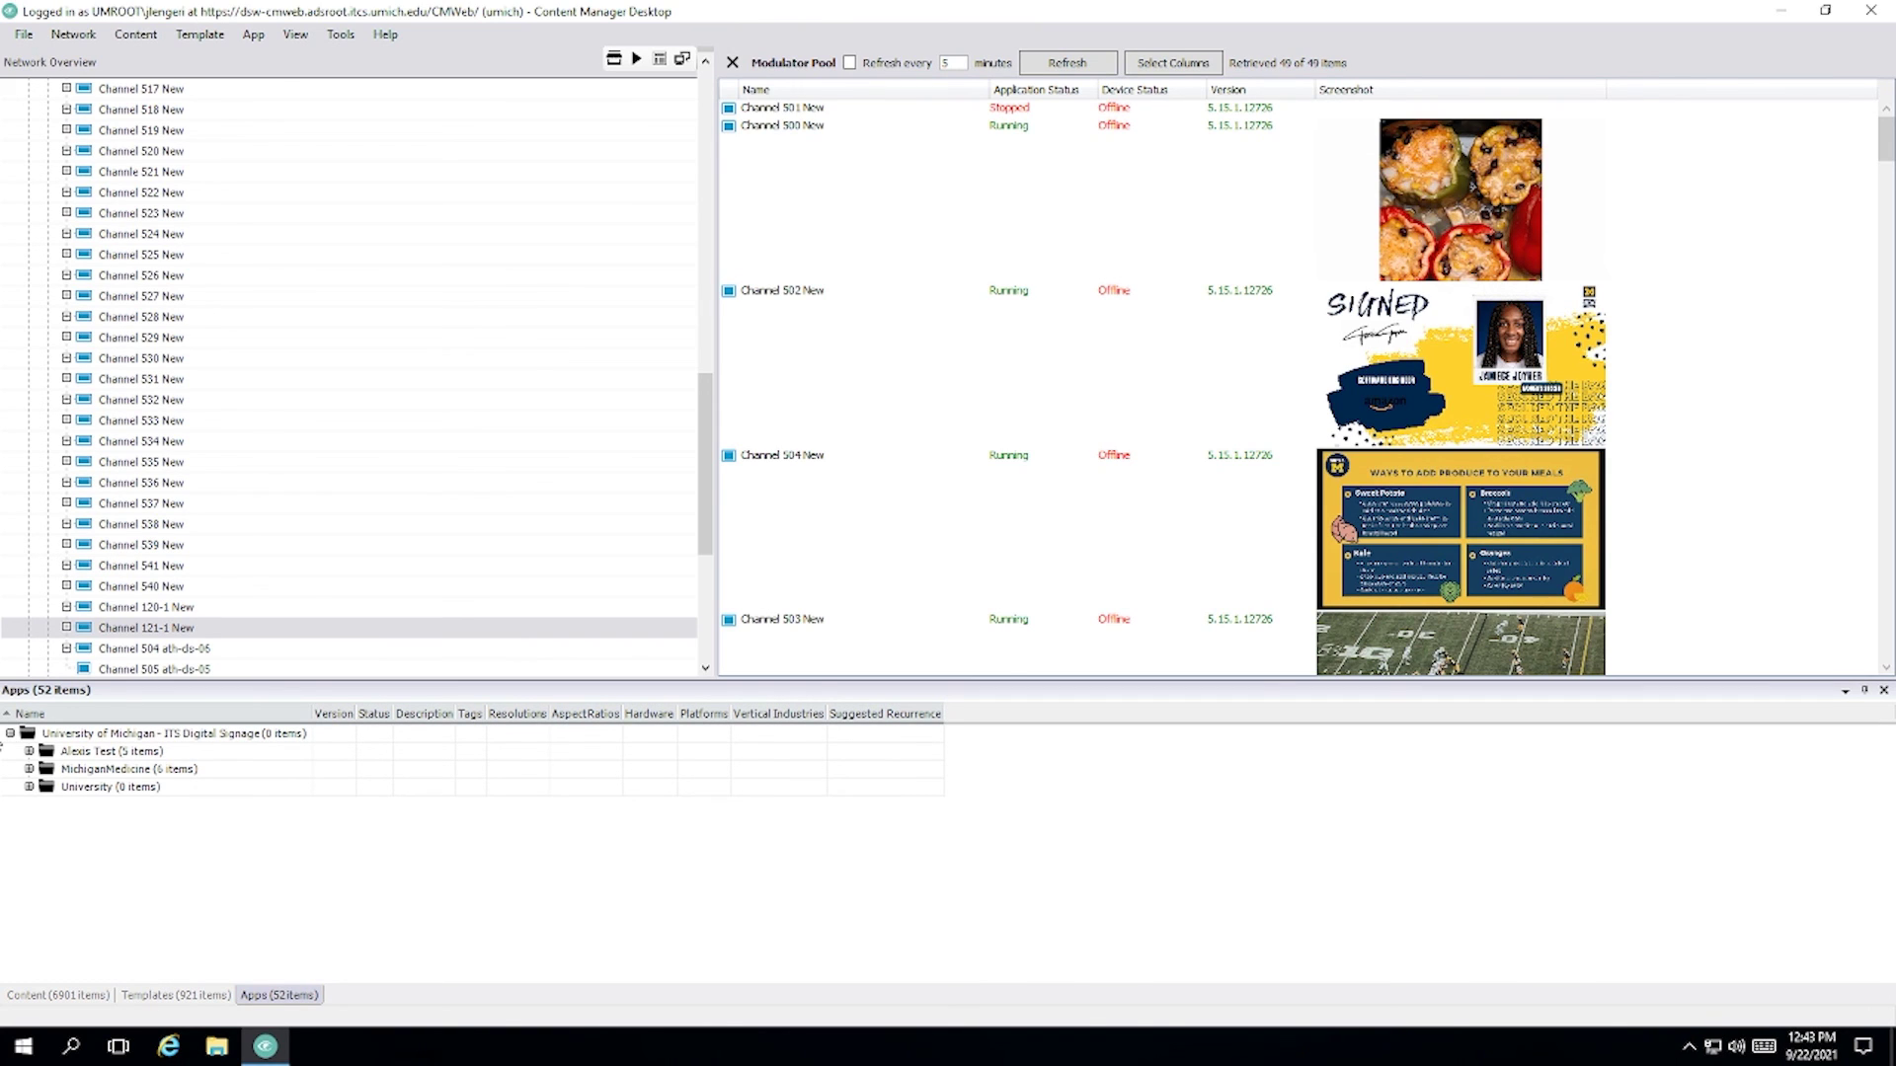